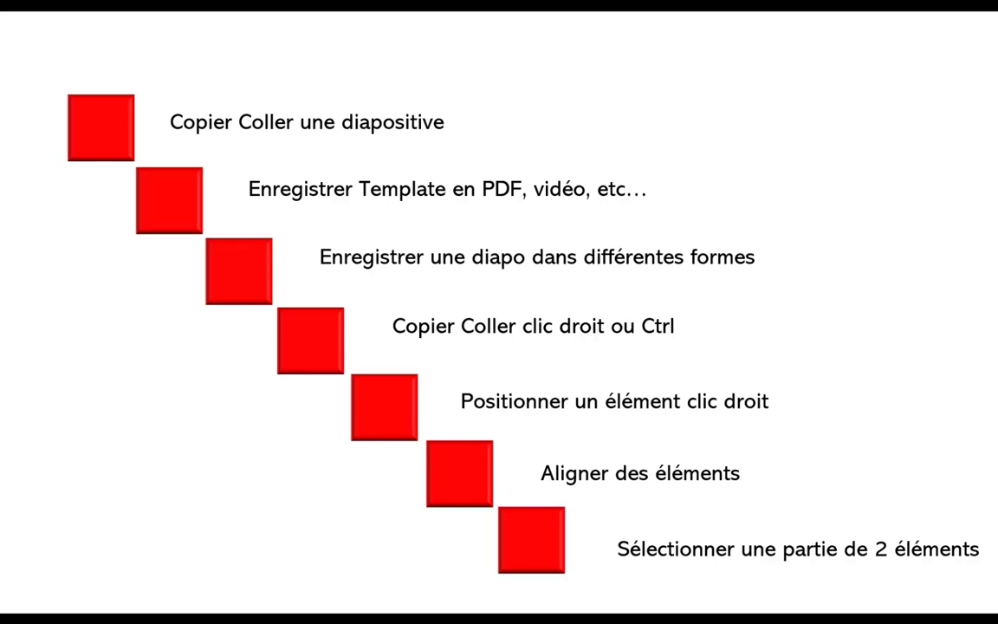
Step: End the slideshow with Esc and return to editing slide 2
key(Escape)
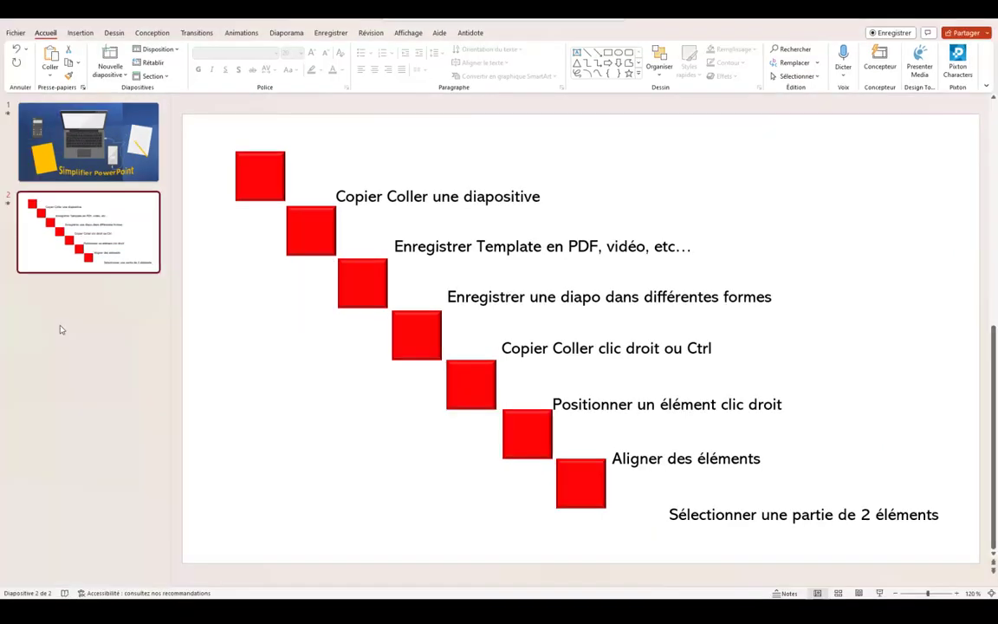
Step: Add a new blank slide as slide 3 after slide 2
click(61, 329)
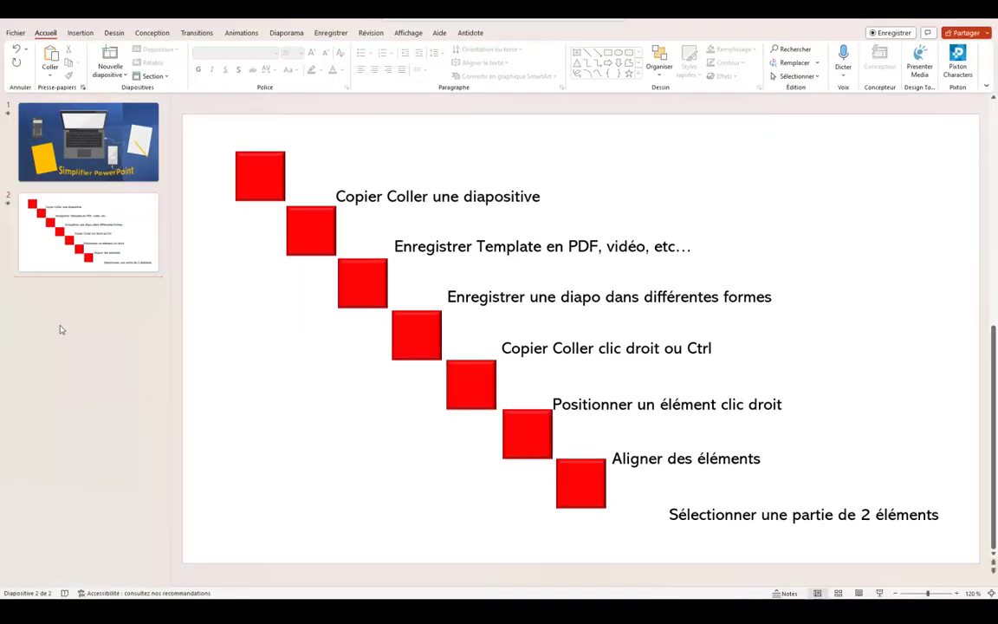
click(79, 33)
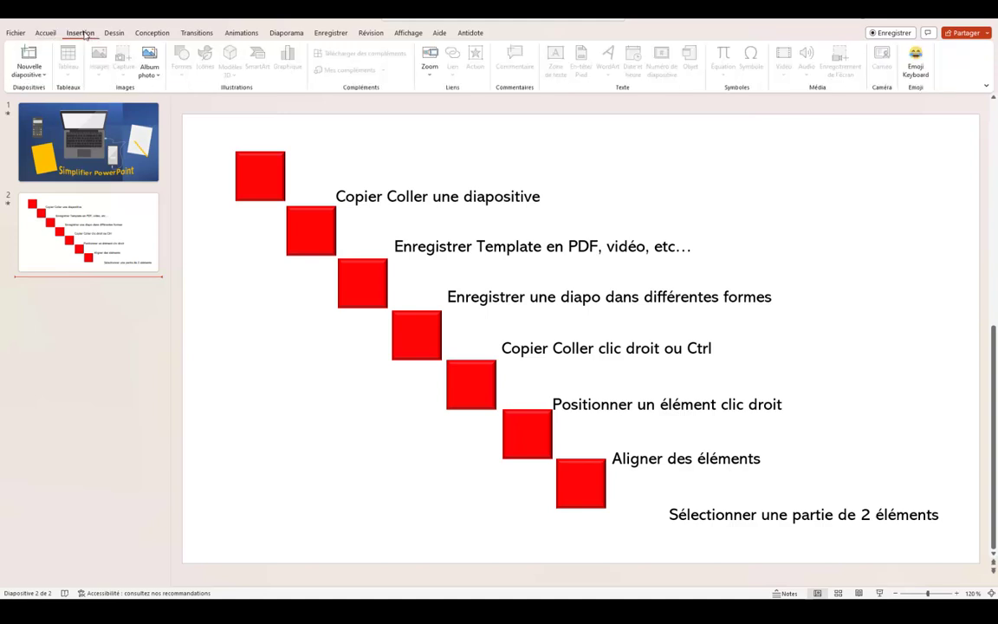
click(42, 75)
click(26, 218)
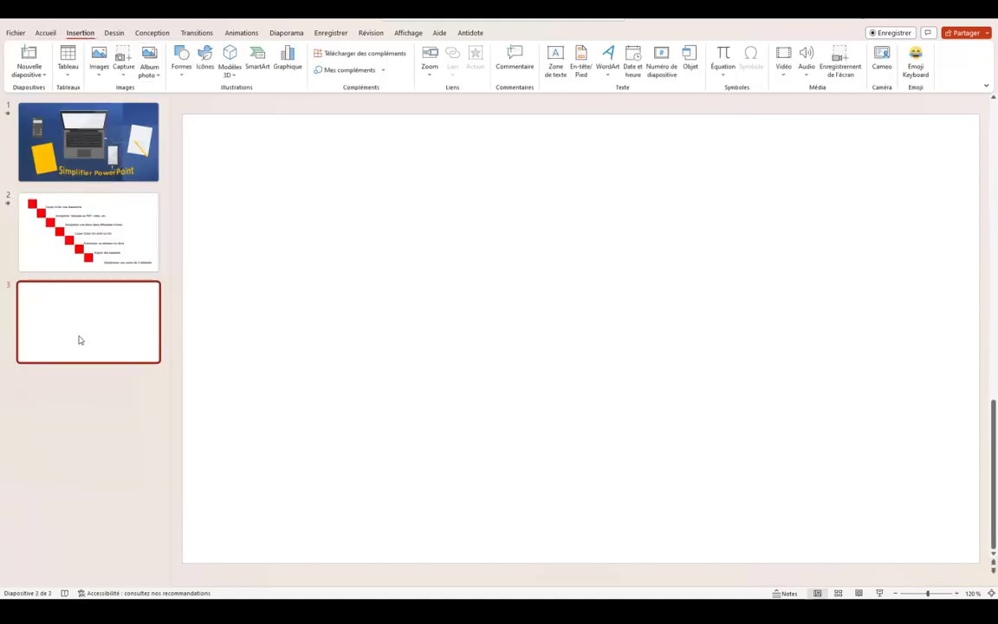
Step: Insert the stock photo of the woman on a city street
click(91, 67)
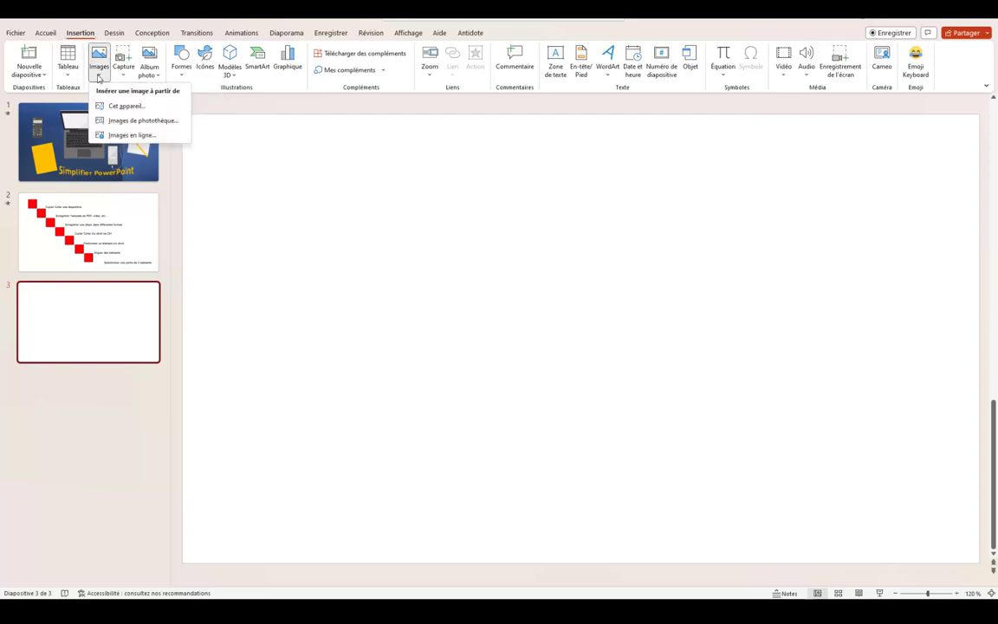
click(141, 120)
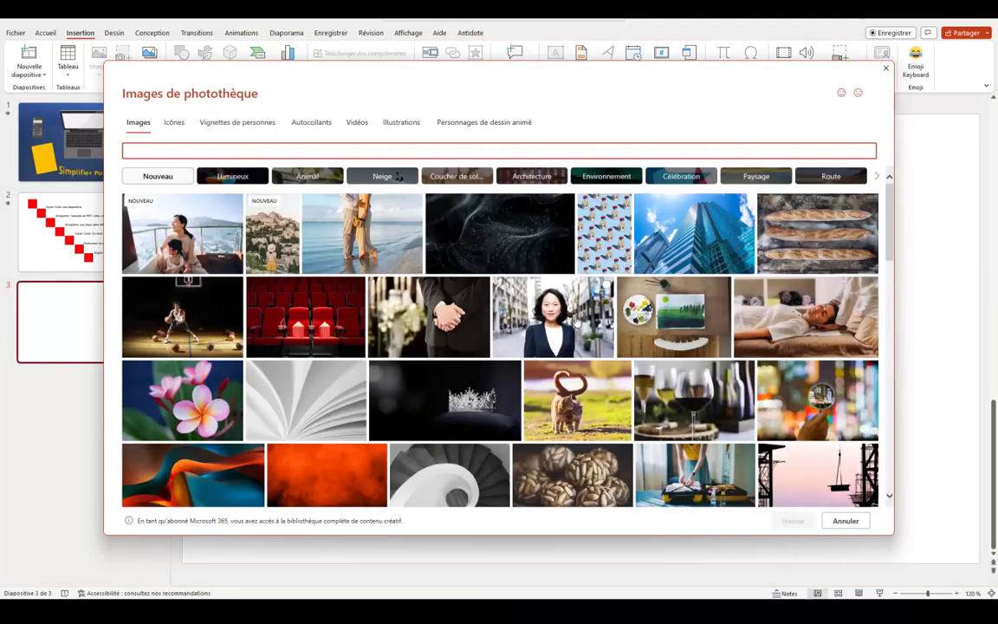
click(519, 290)
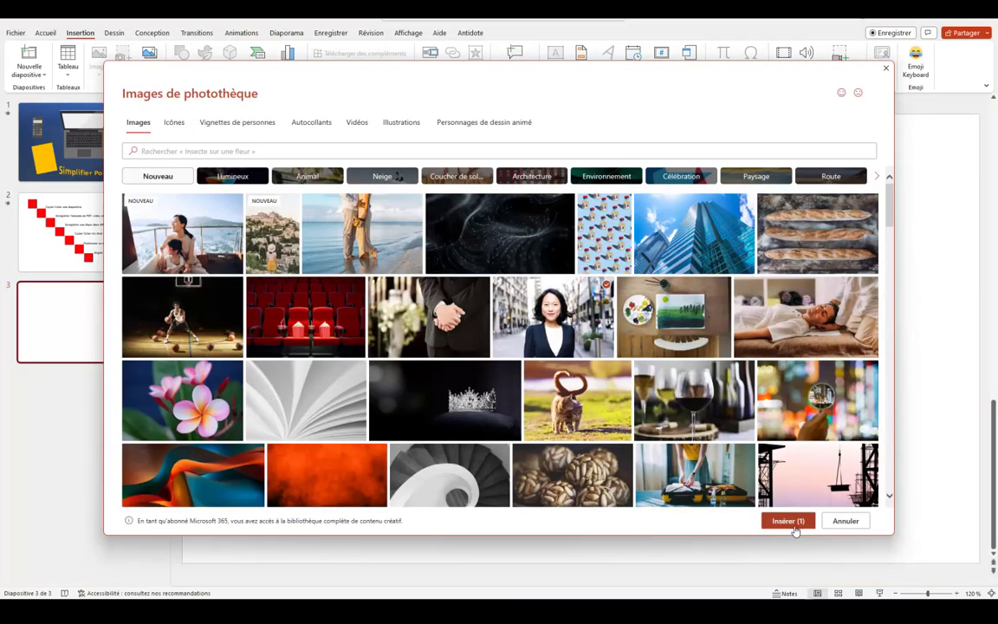
click(788, 521)
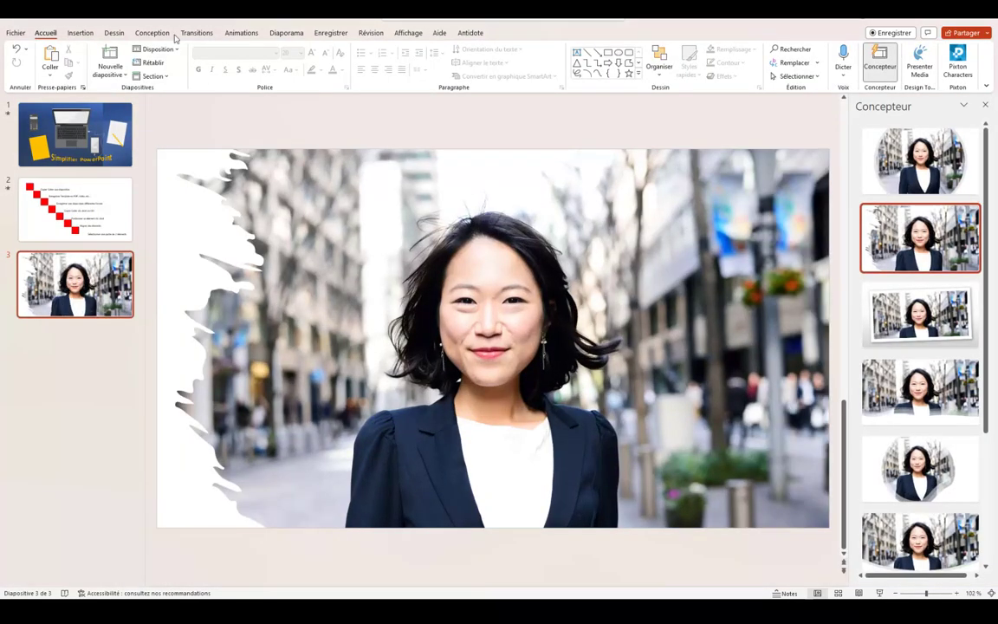
Step: Add a tall text box at the slide's left edge reading 'Exemple de diapositive'
click(80, 33)
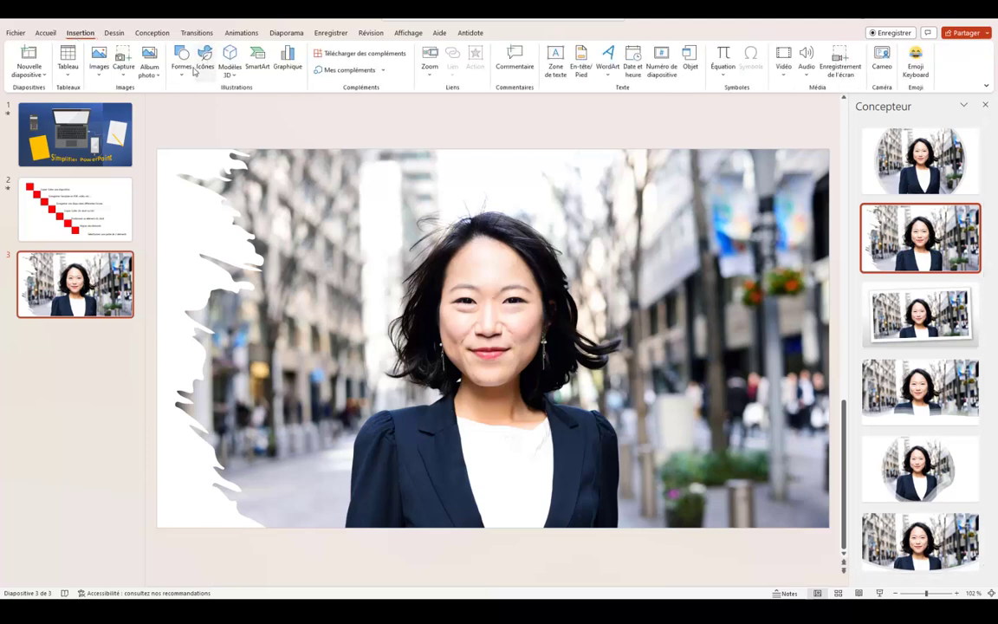
click(556, 65)
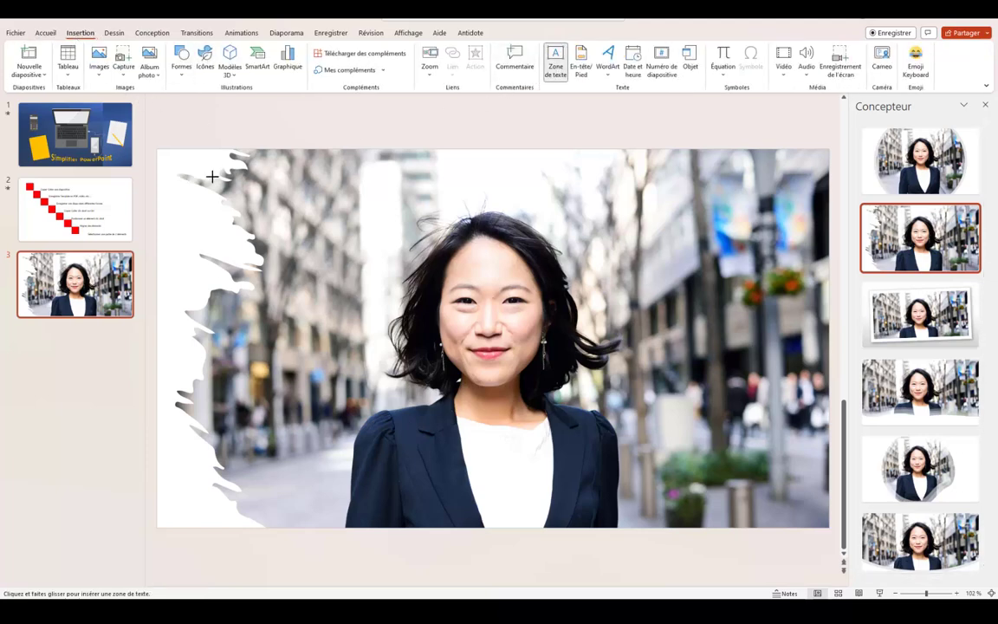
drag(181, 176, 234, 443)
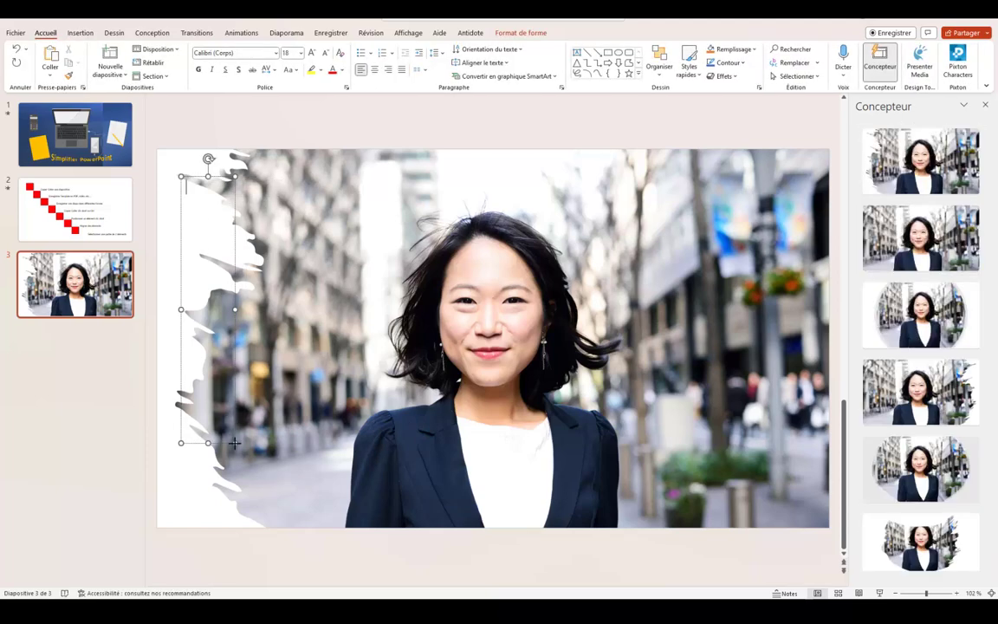
text(Exemple )
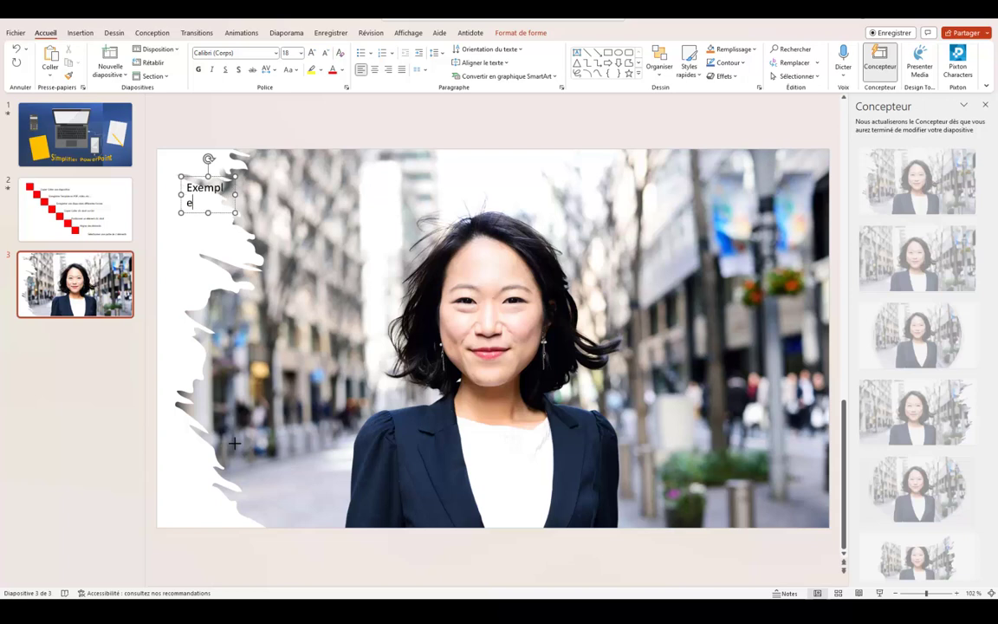
text(de di)
text(apositive)
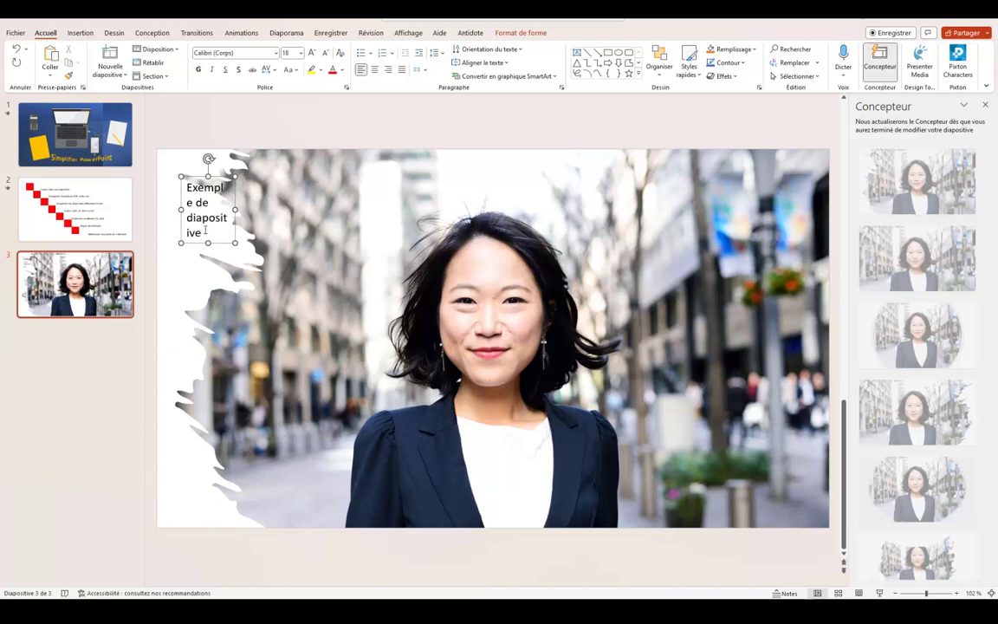
Step: Stack the title text vertically and format it in red Abadi 16
click(483, 63)
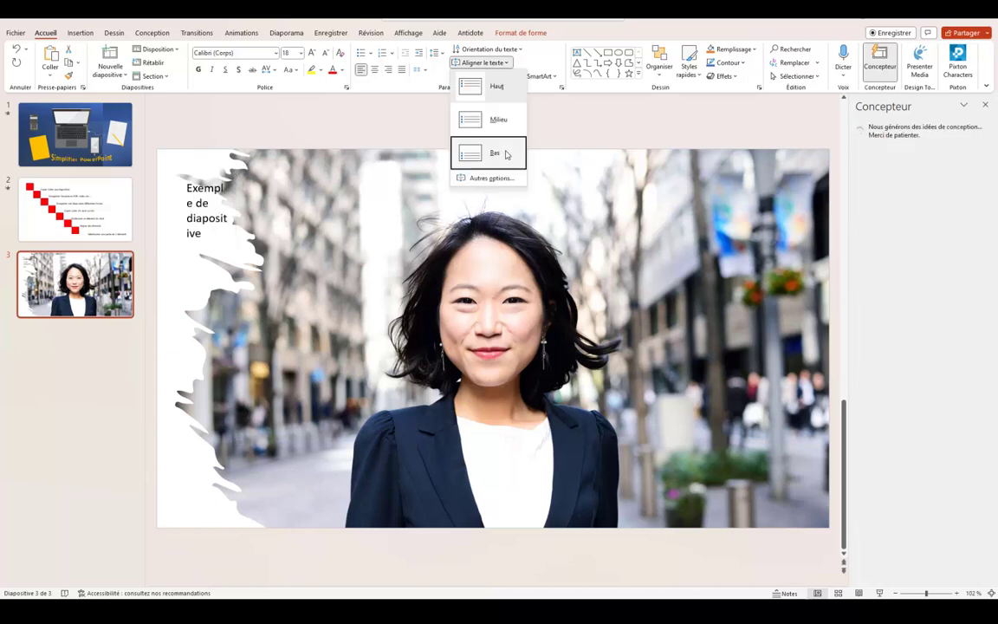
click(514, 51)
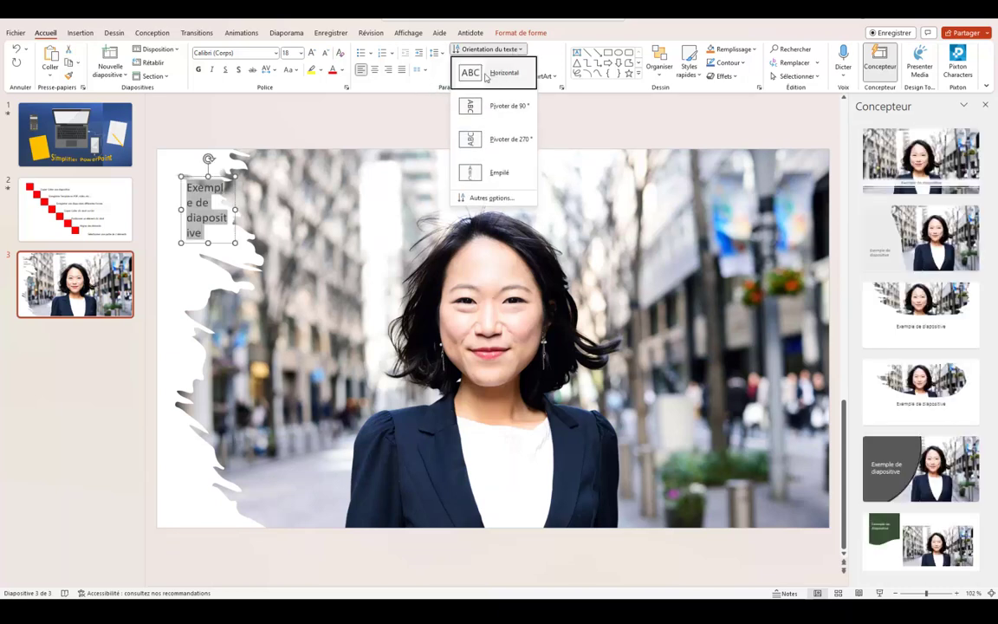
click(475, 173)
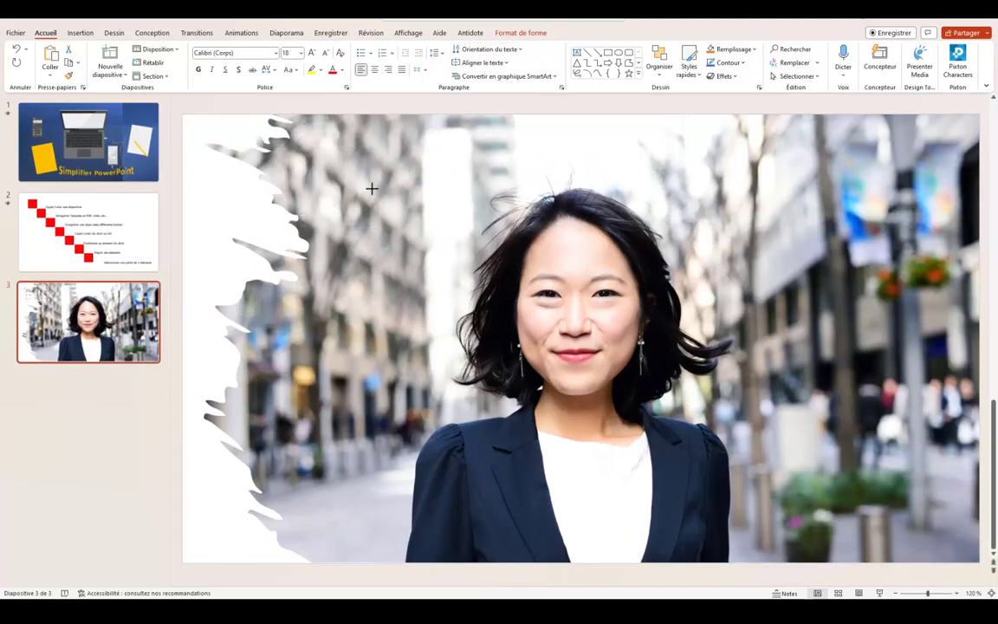
click(277, 52)
click(225, 127)
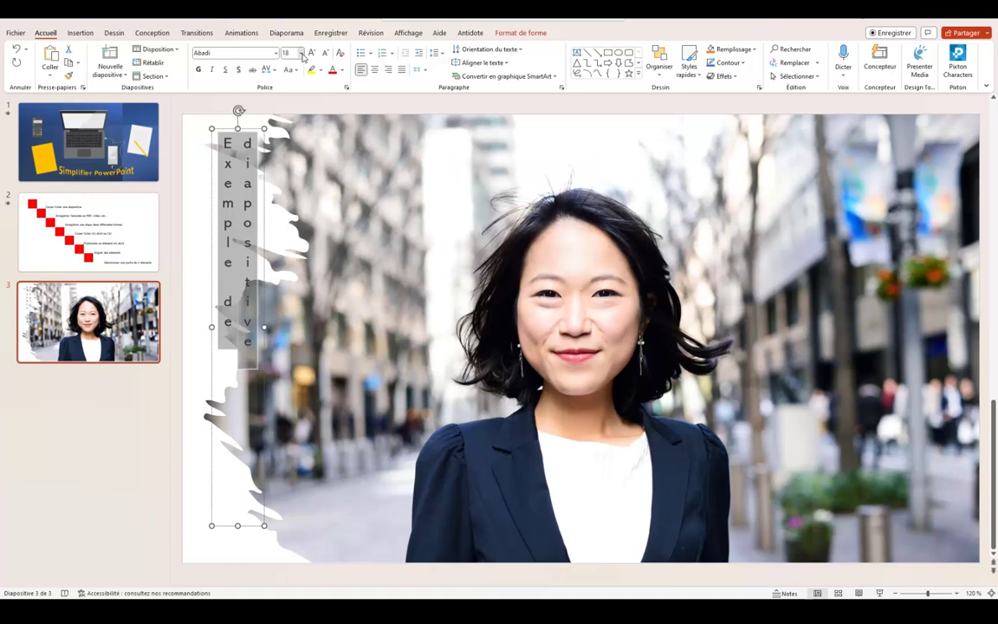
click(302, 54)
click(292, 151)
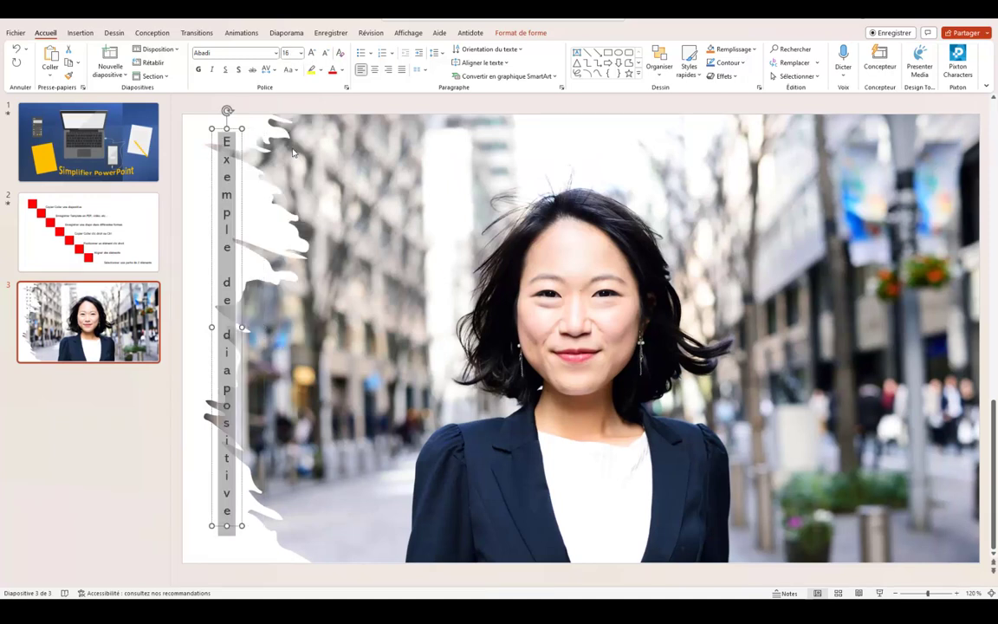
click(332, 70)
click(345, 269)
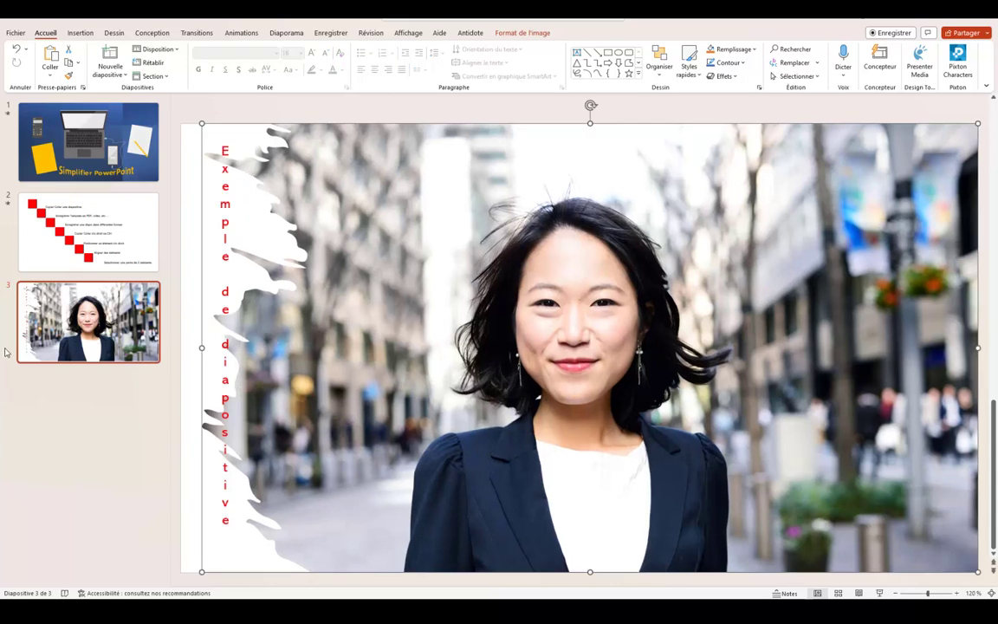
Step: Copy slide 3 from its thumbnail's context menu
right_click(33, 319)
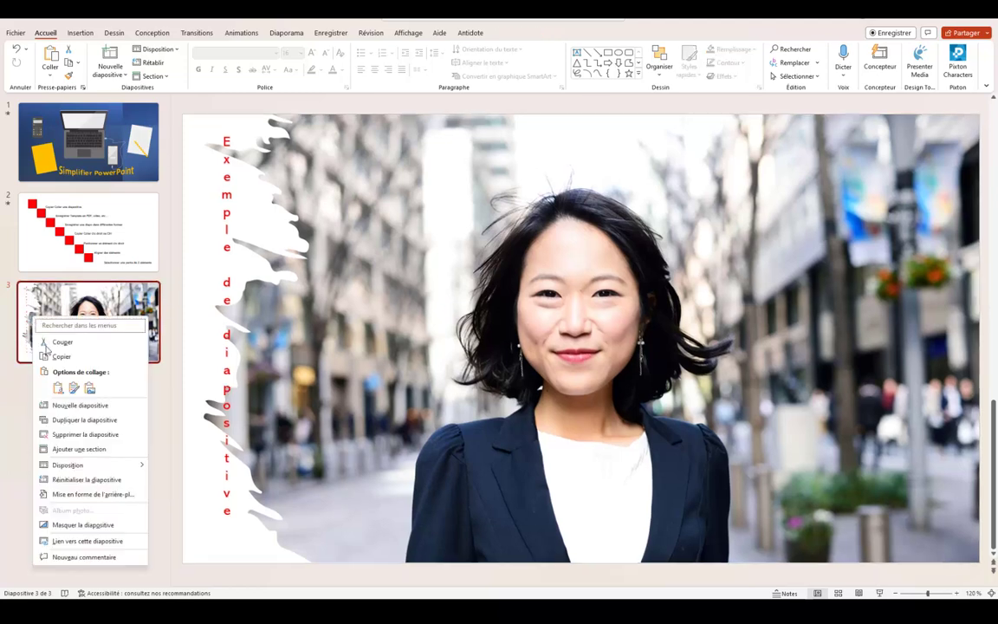
click(57, 356)
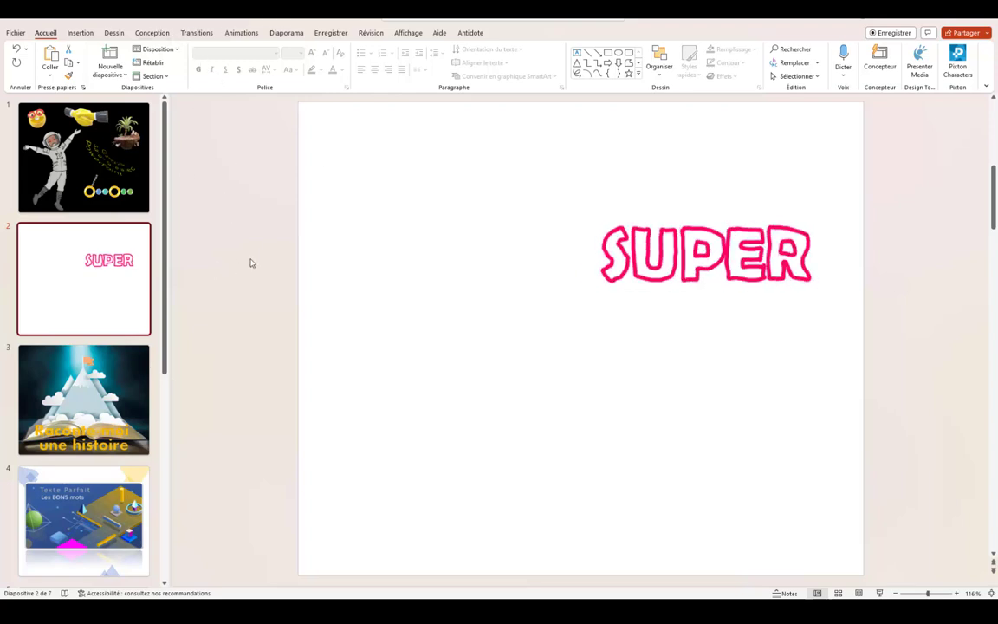
Step: Paste the copied slide after slide 1, keeping its source formatting
click(93, 174)
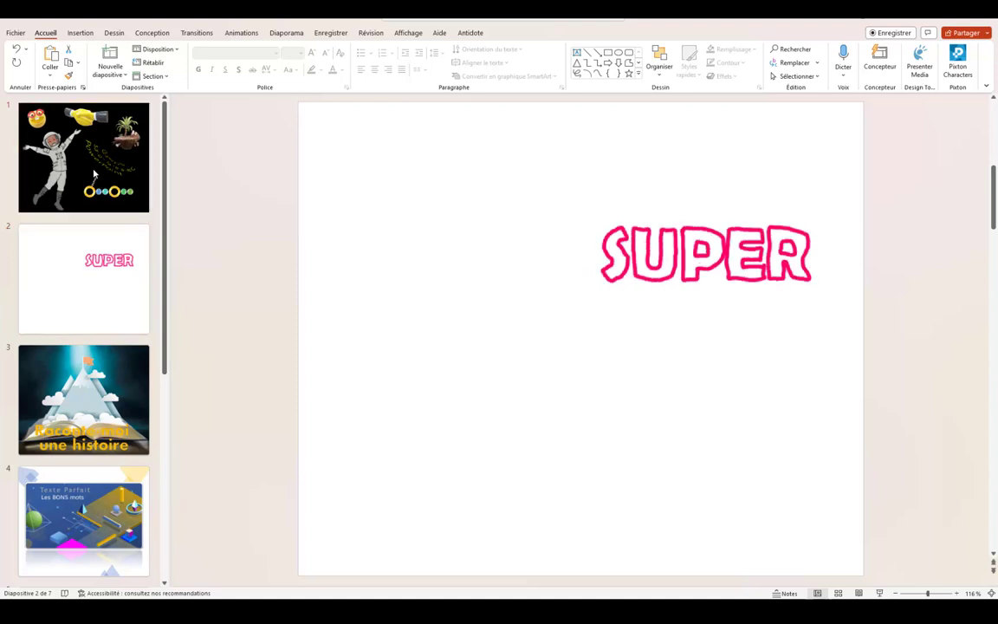
click(94, 175)
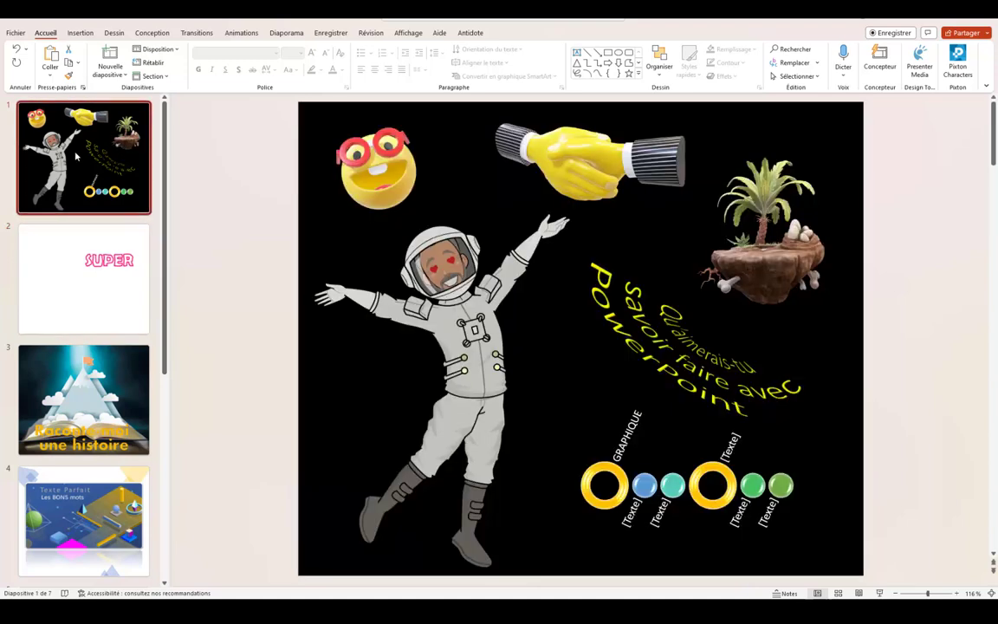
right_click(77, 156)
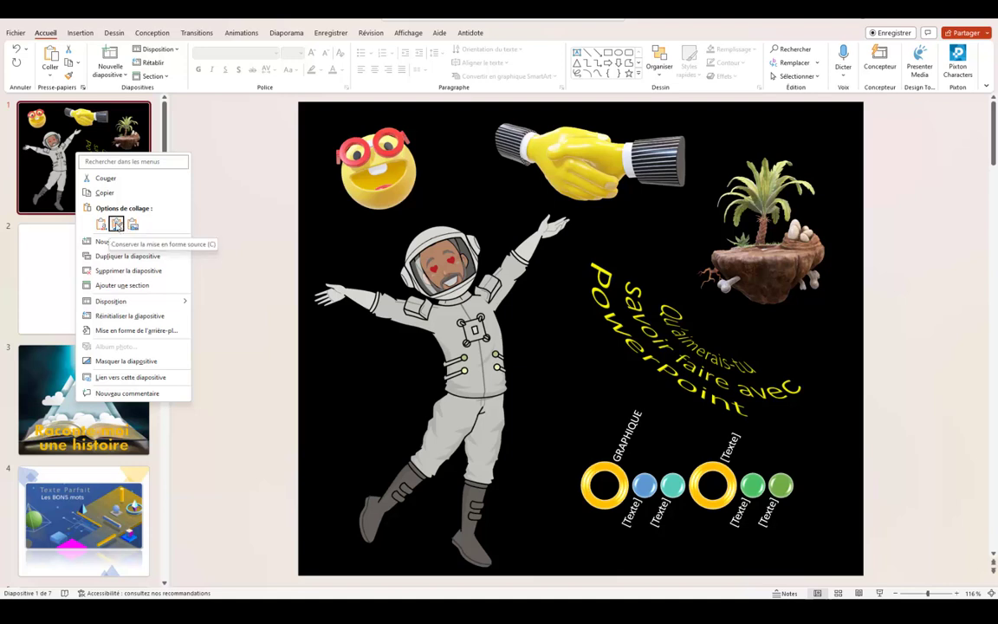
click(117, 225)
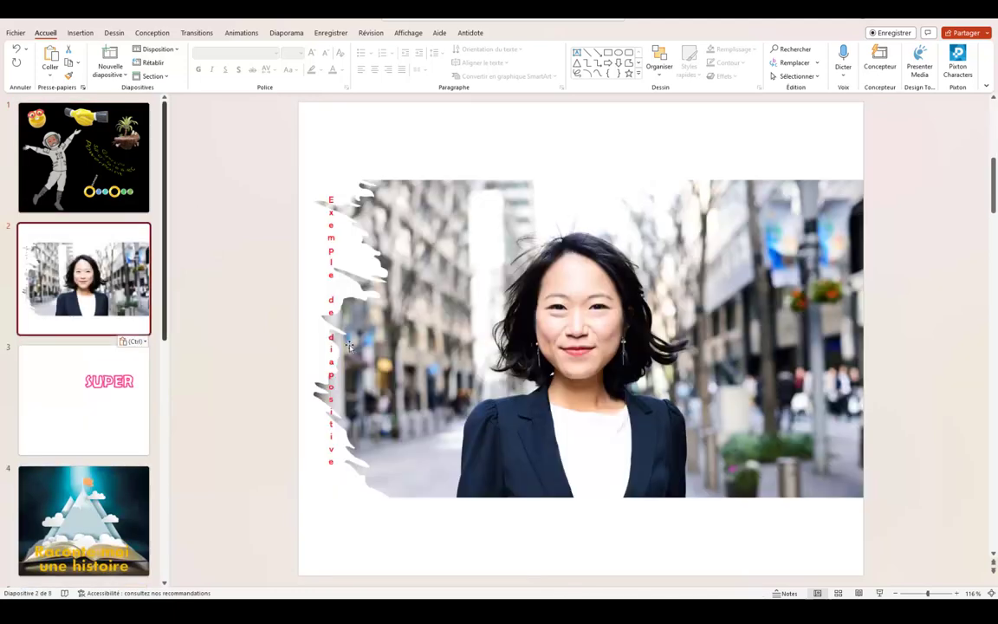
Step: Move the title higher, make it run horizontally and widen its box to one line
click(468, 327)
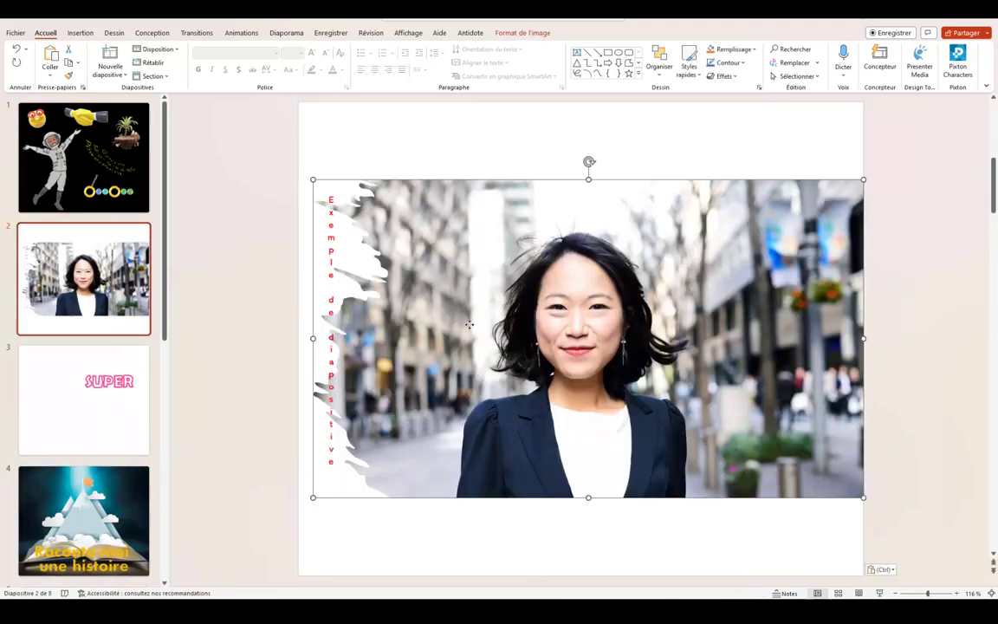
click(331, 281)
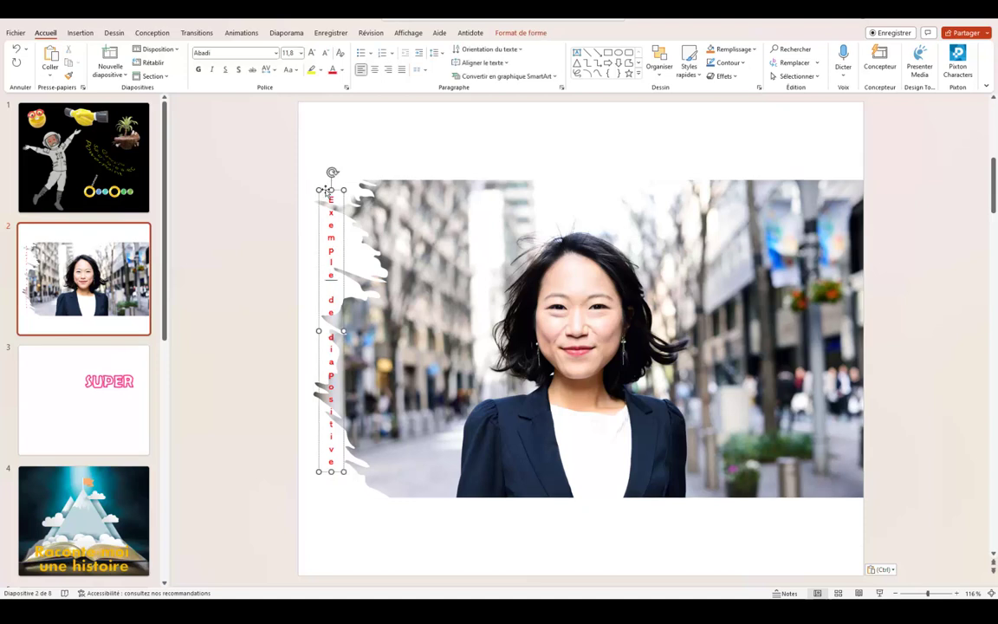
drag(330, 173, 351, 119)
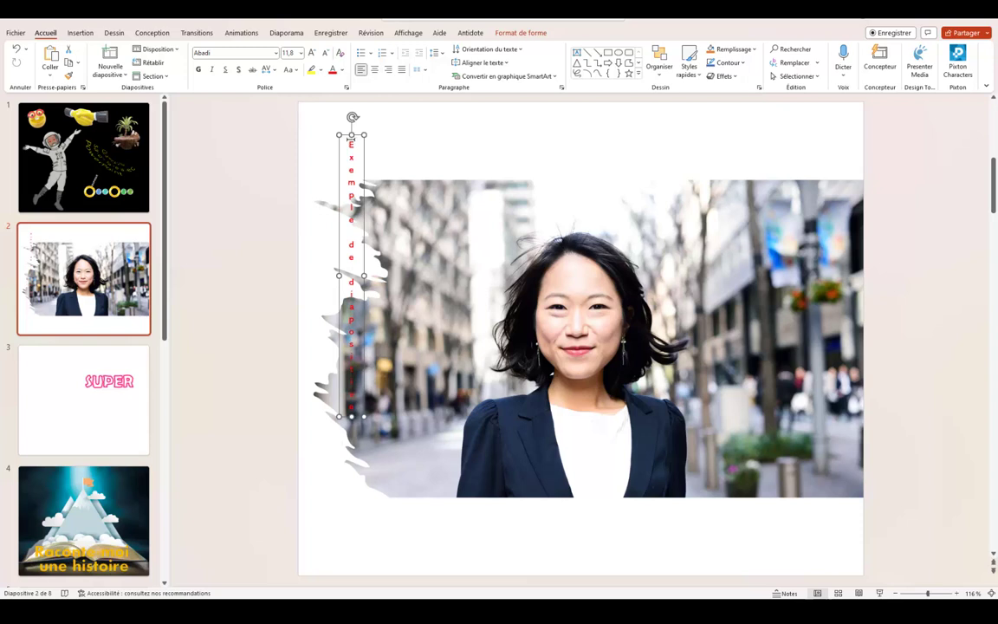
drag(351, 140, 330, 374)
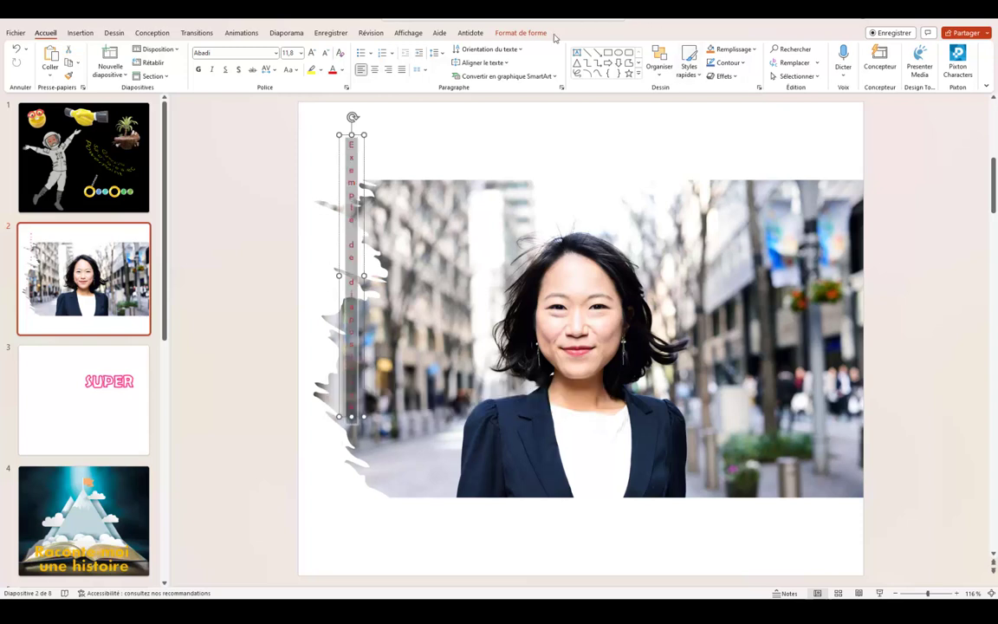
click(476, 49)
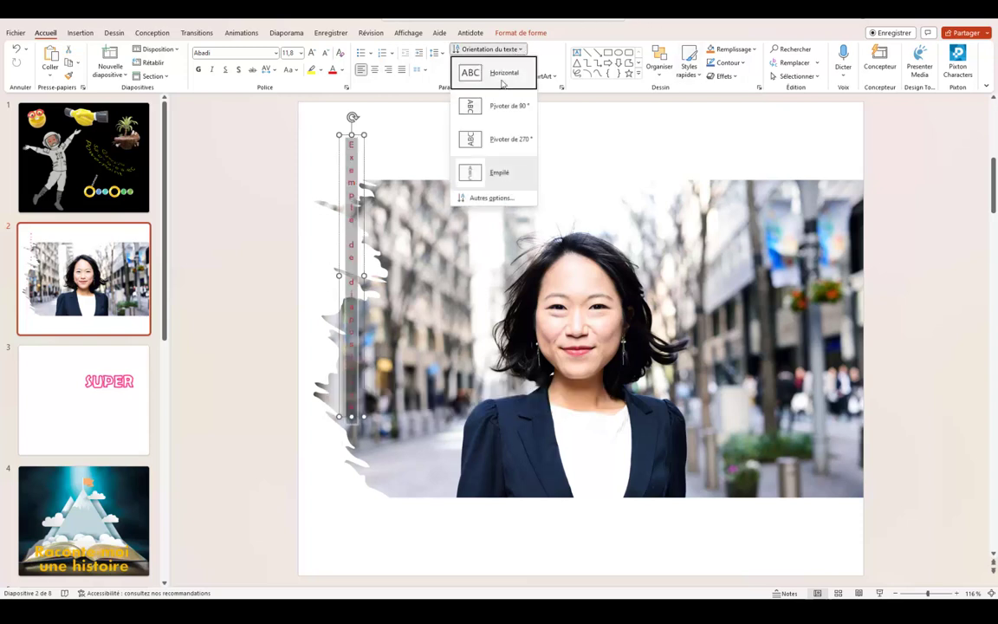
click(499, 73)
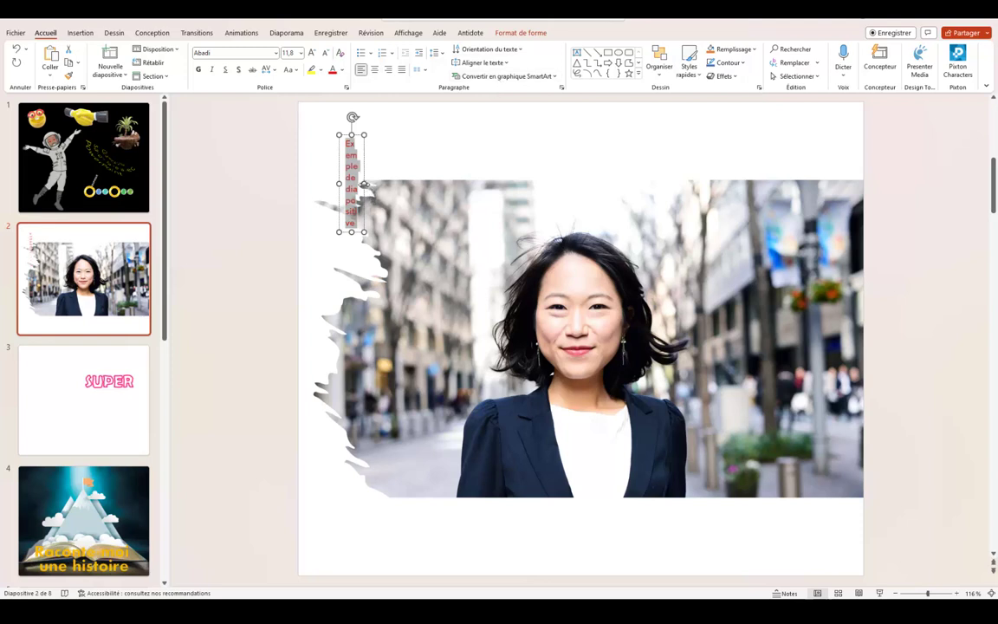
drag(365, 185, 760, 137)
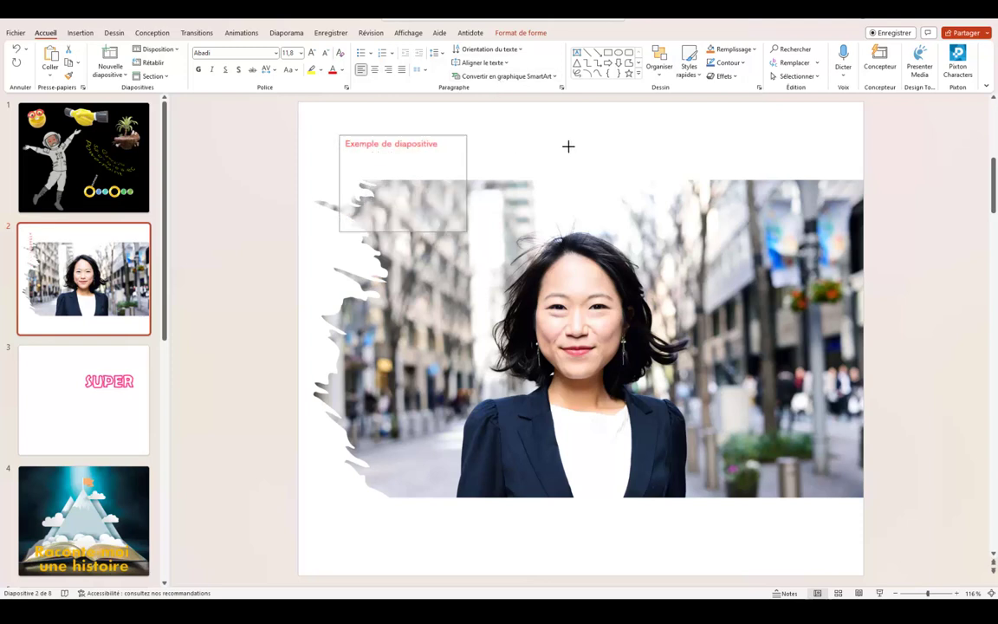
Step: Set the title 'Exemple de diapositive' to 36 pt and move the photo lower
triple_click(425, 144)
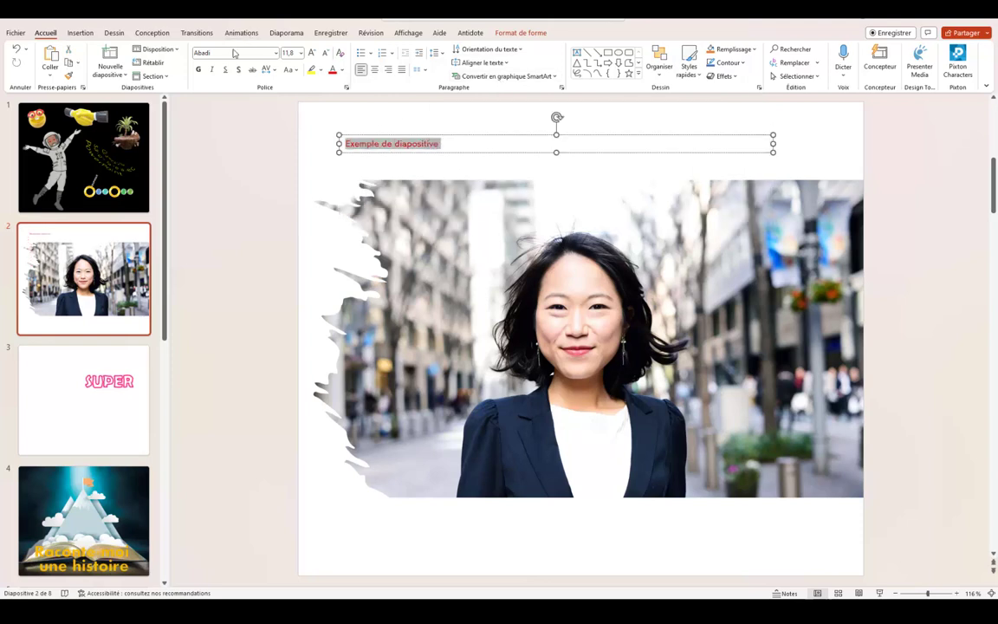
click(301, 54)
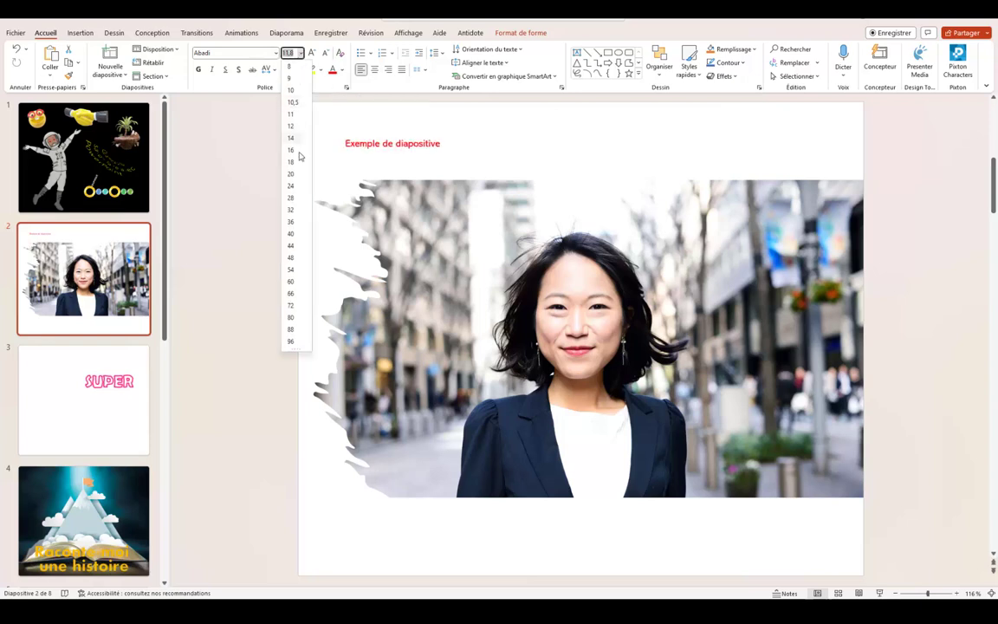
click(290, 222)
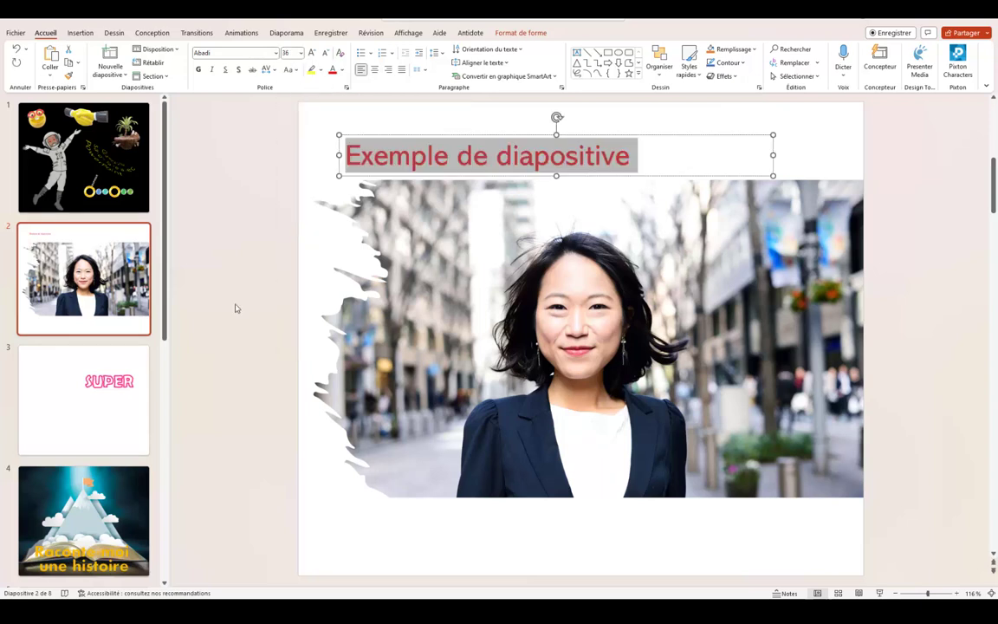
mouse_move(576, 390)
mouse_down()
mouse_move(569, 468)
mouse_move(577, 461)
mouse_up()
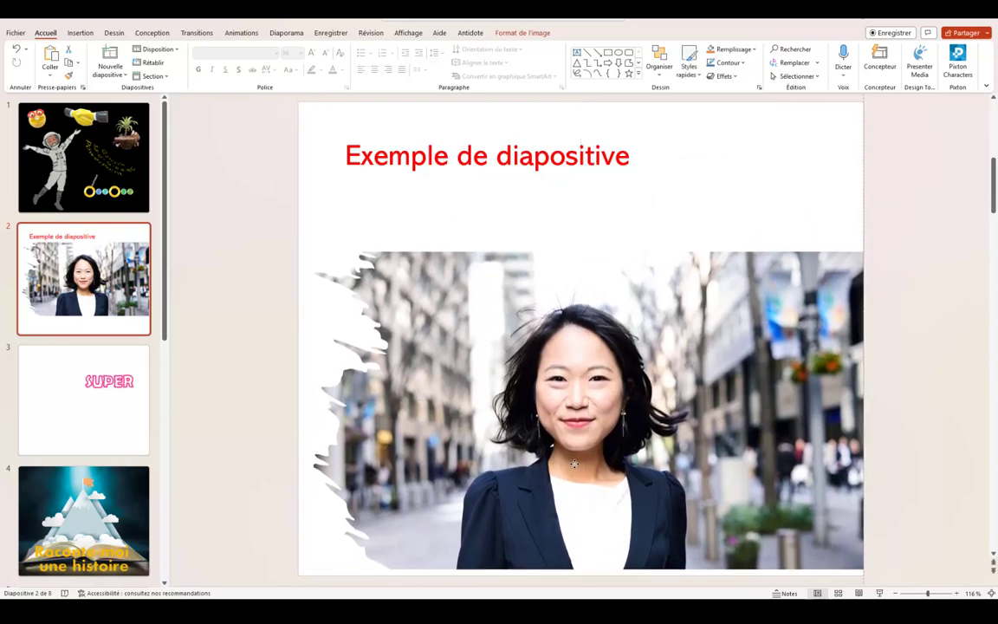
click(579, 184)
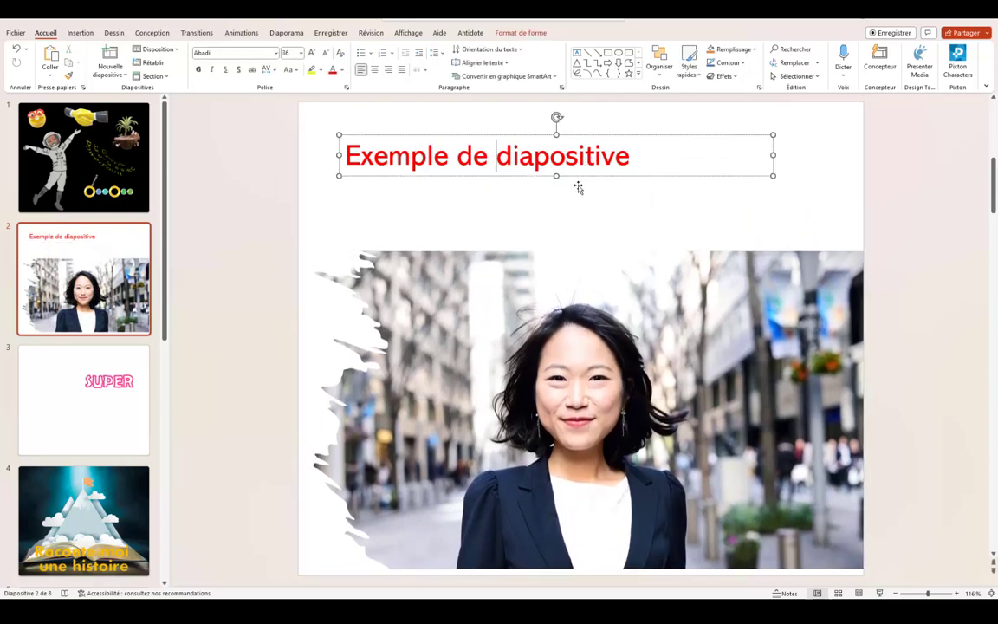
click(249, 255)
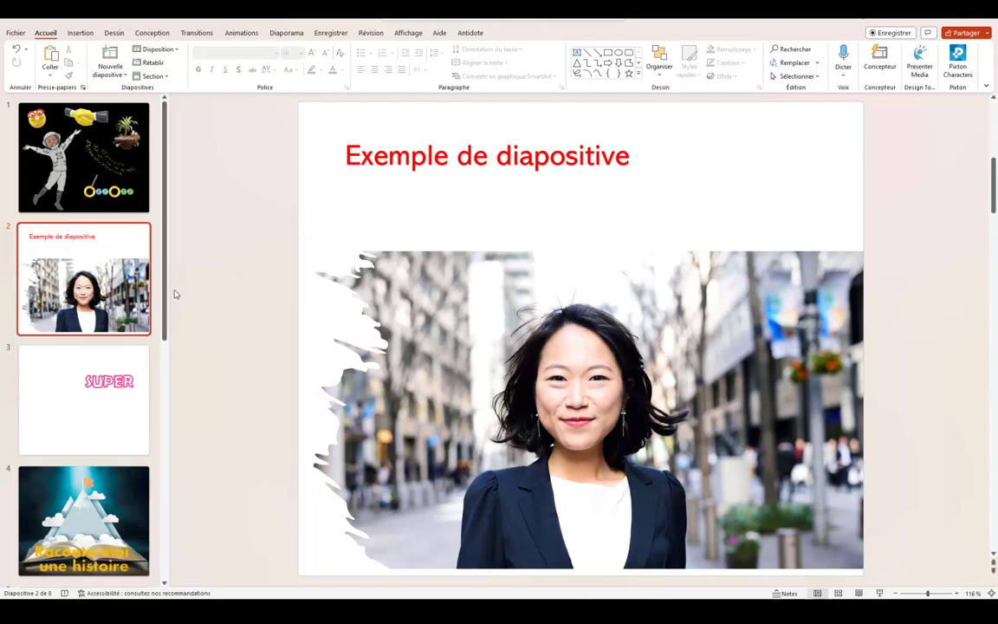
Step: Switch to the astuces simplifications presentation and show slide 2
mouse_move(278, 612)
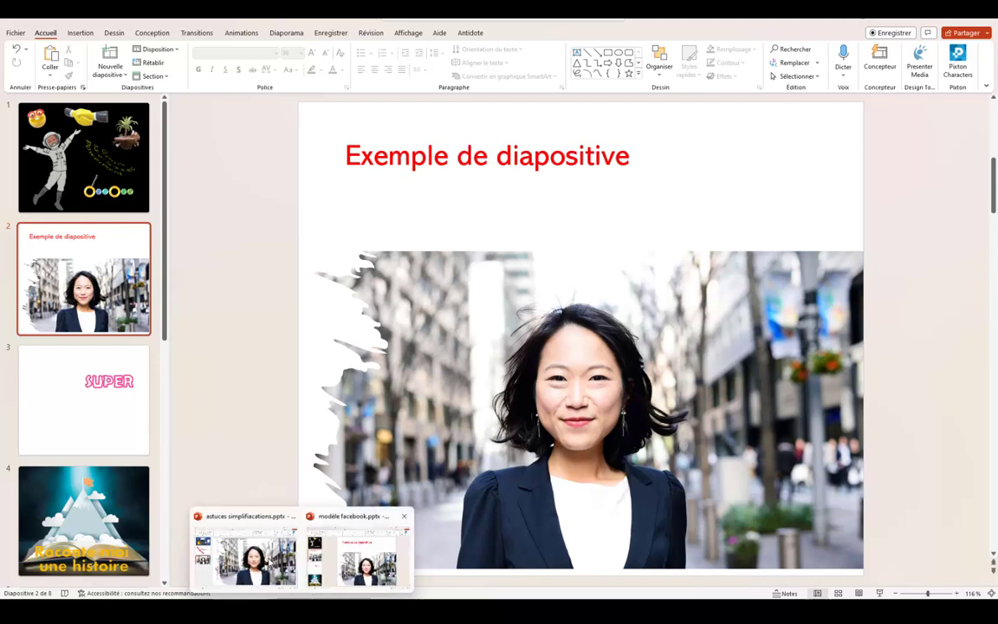
click(267, 562)
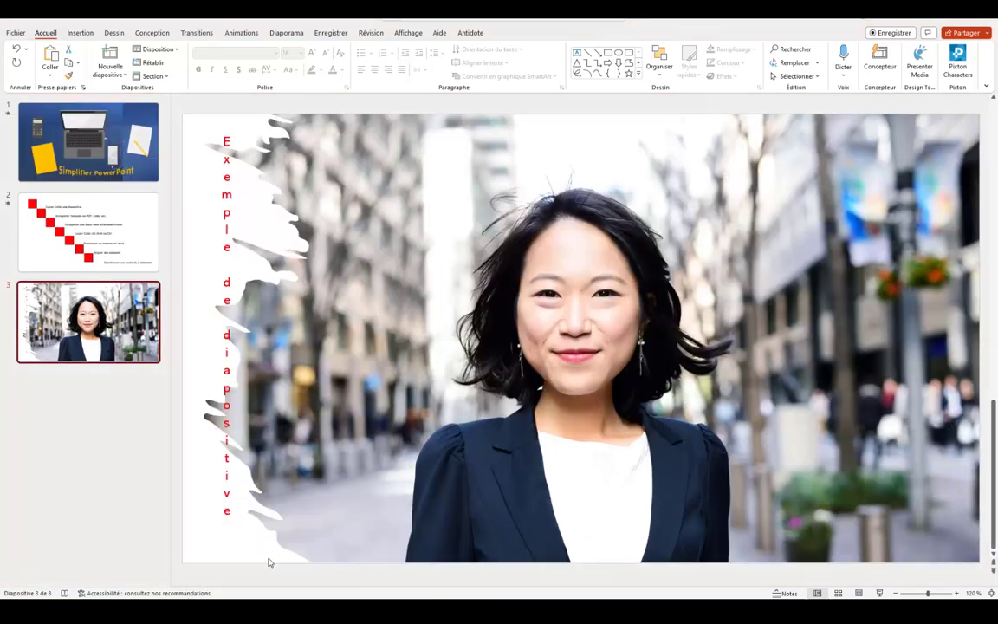
click(69, 229)
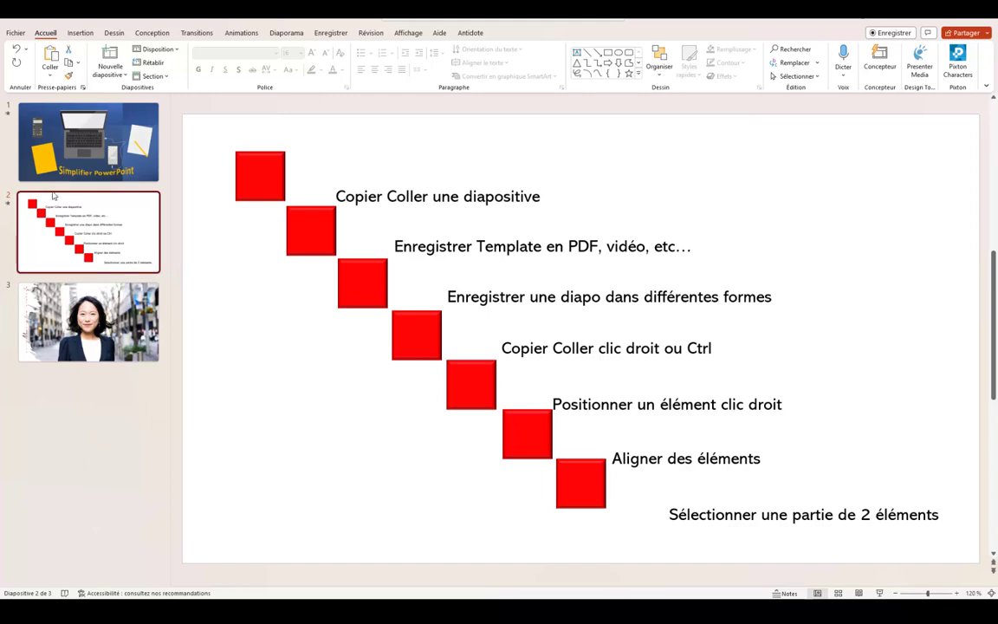
Step: Save the presentation to the Bureau folder as a PDF (*.pdf) file
click(15, 33)
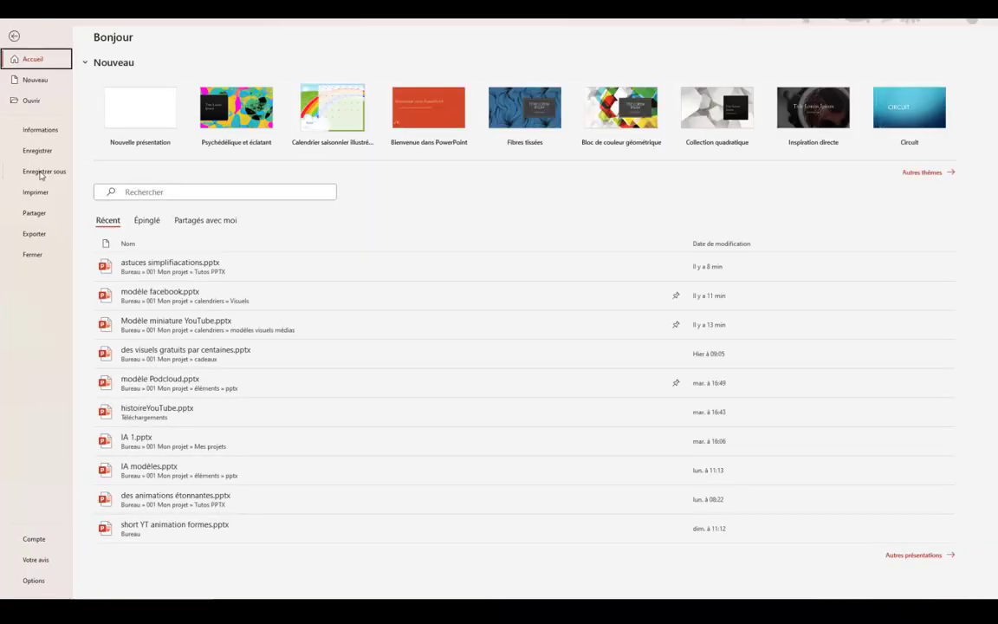
click(40, 172)
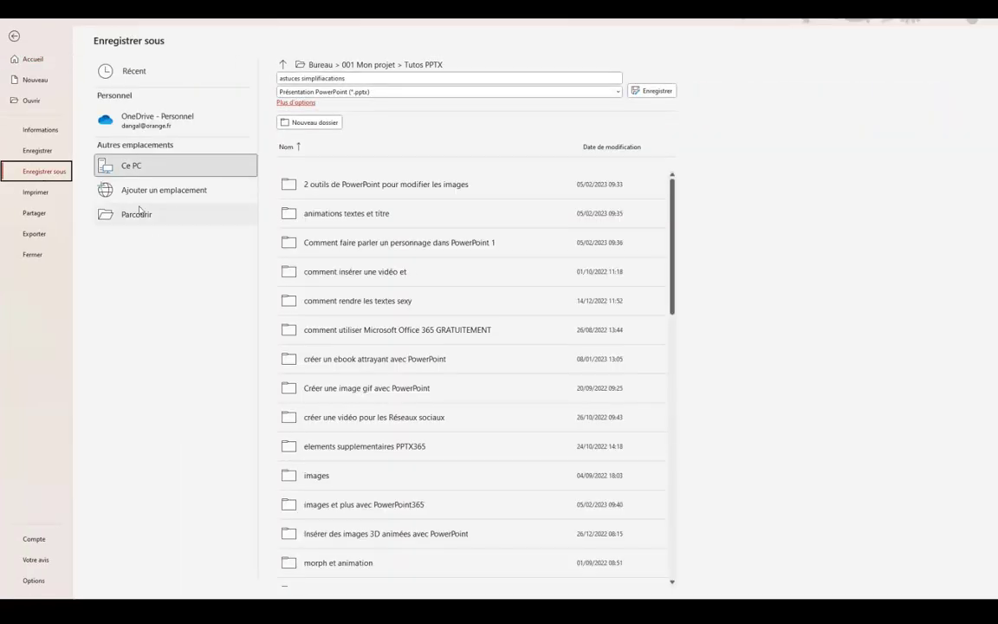
click(135, 215)
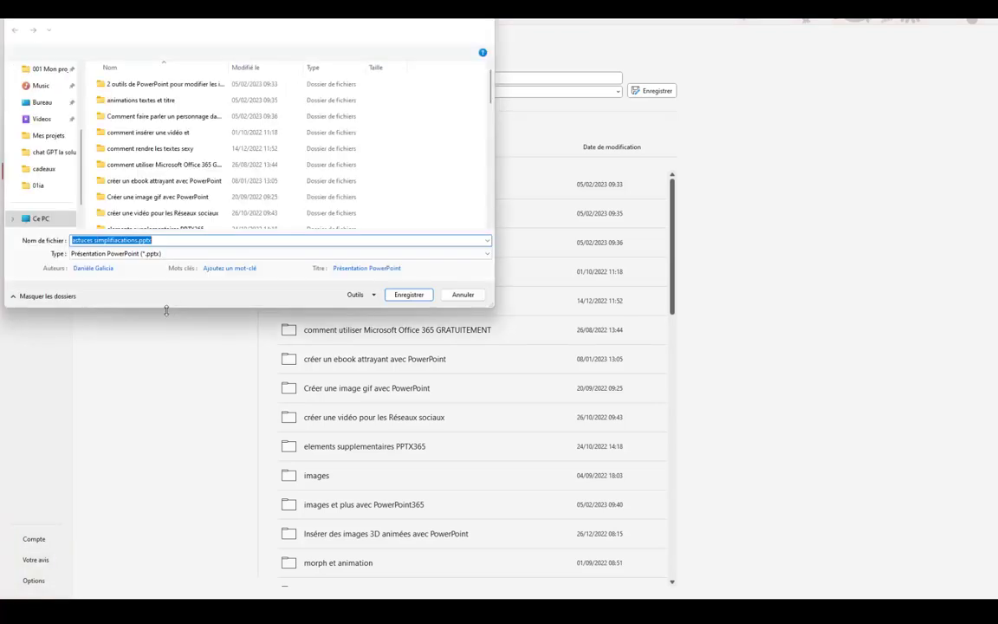
click(43, 103)
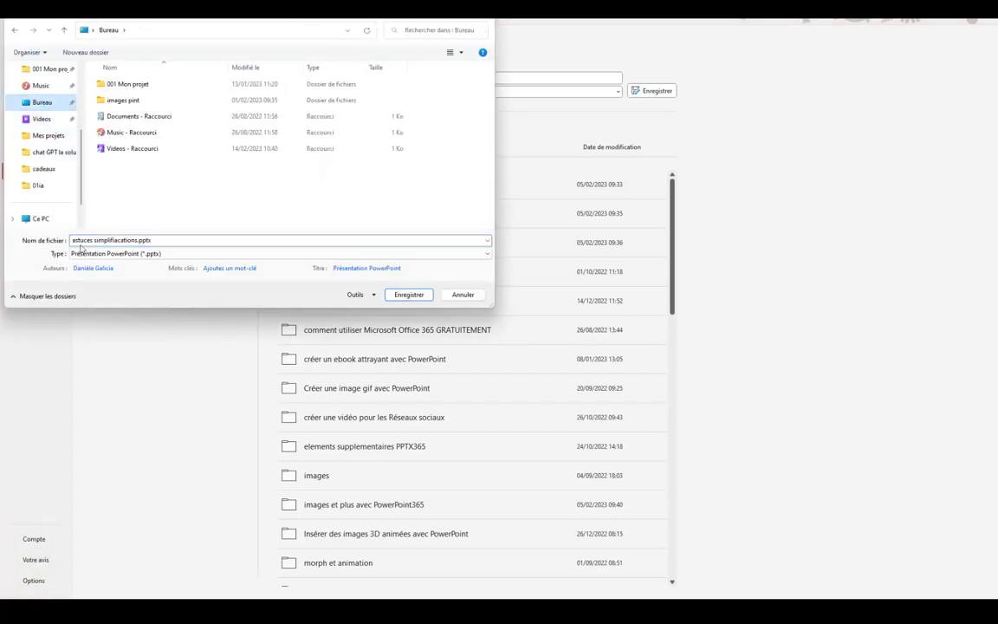
click(161, 254)
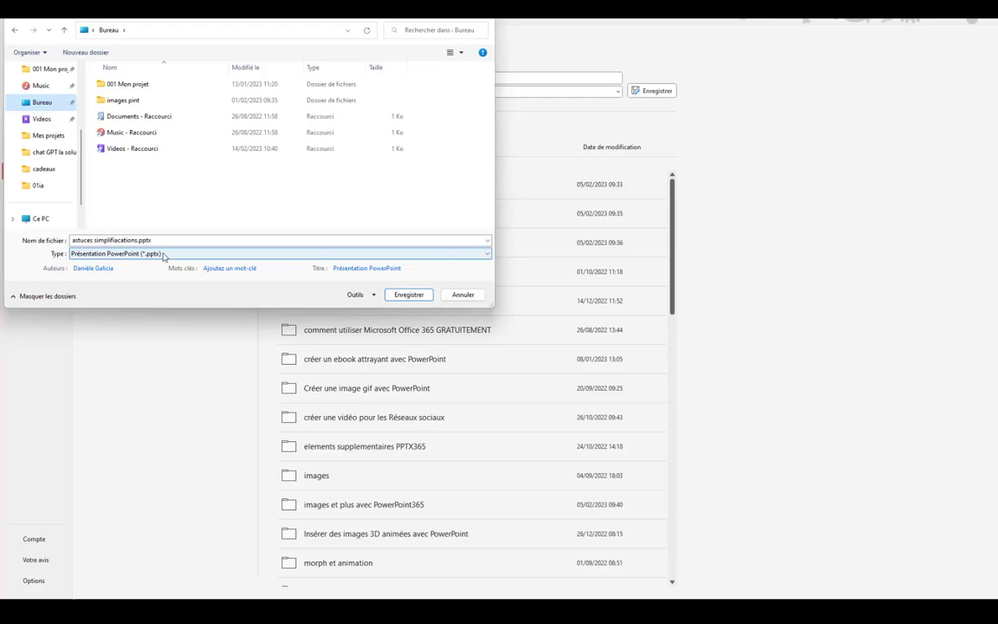
click(185, 255)
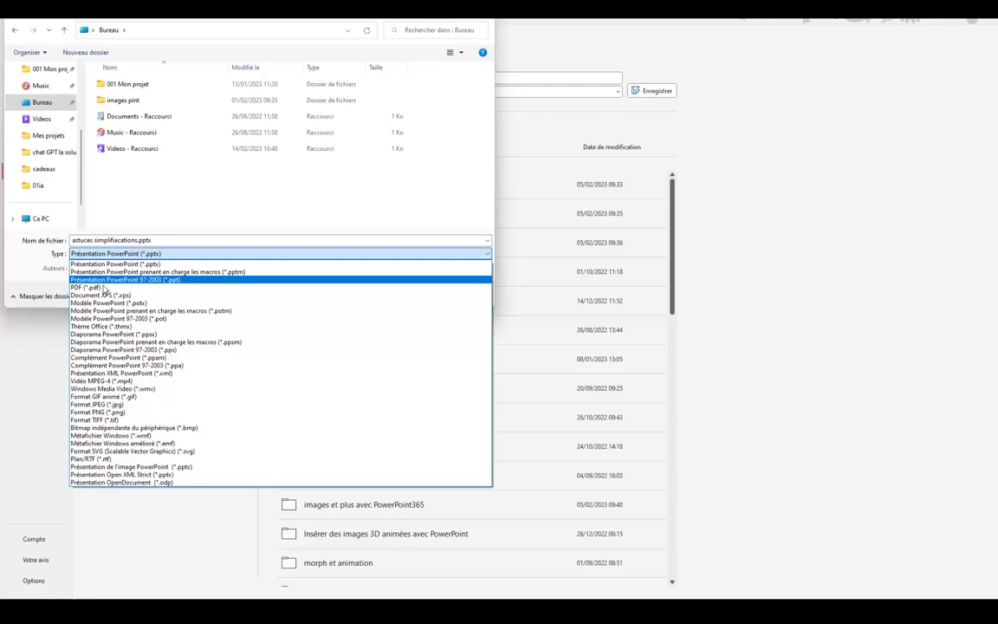
click(78, 289)
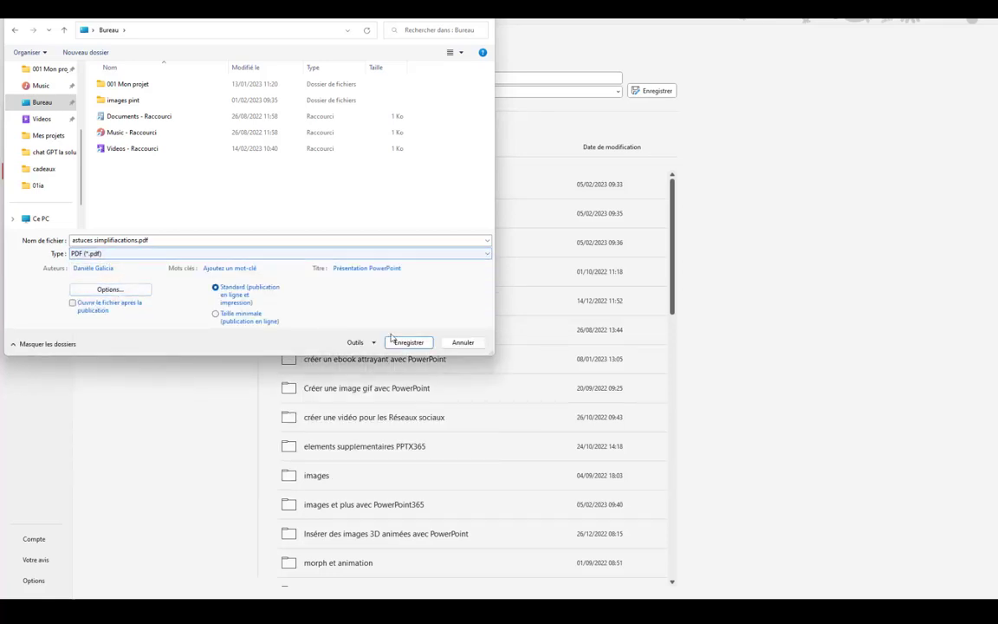
click(426, 345)
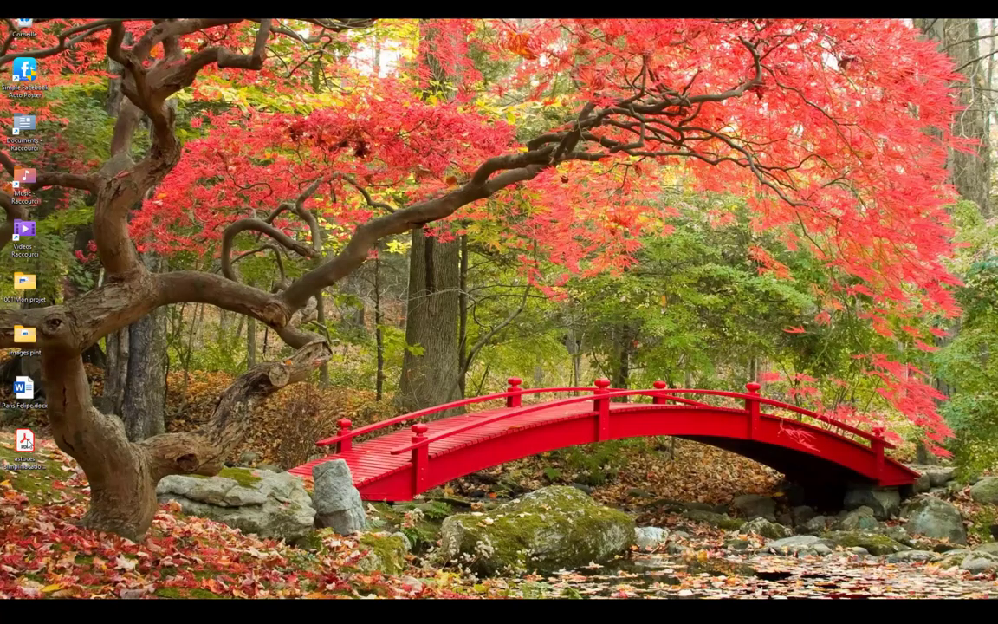
double_click(26, 444)
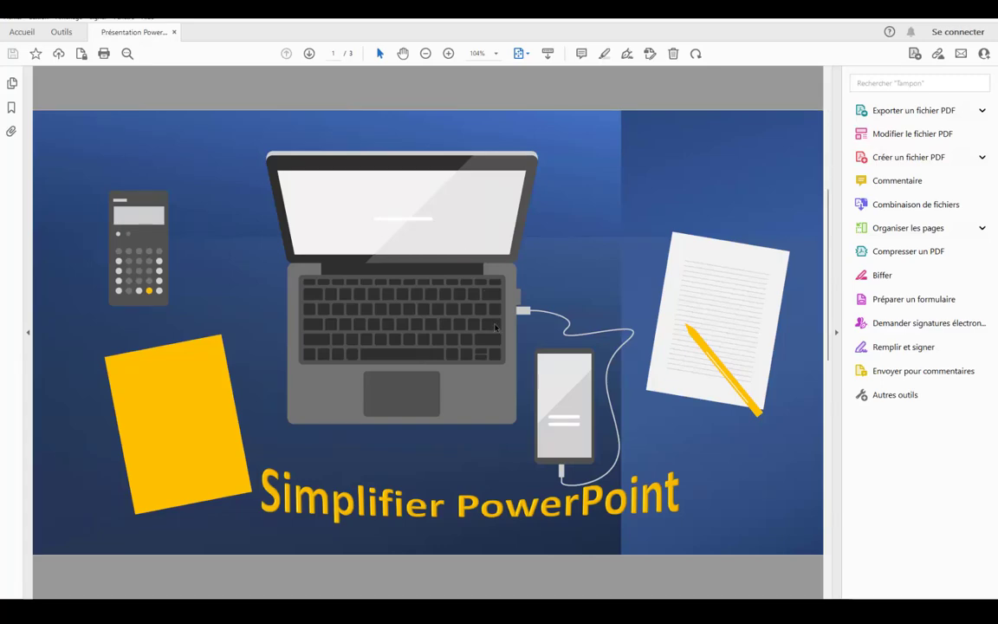
scroll(457, 229, down, 2)
scroll(457, 229, down, 2)
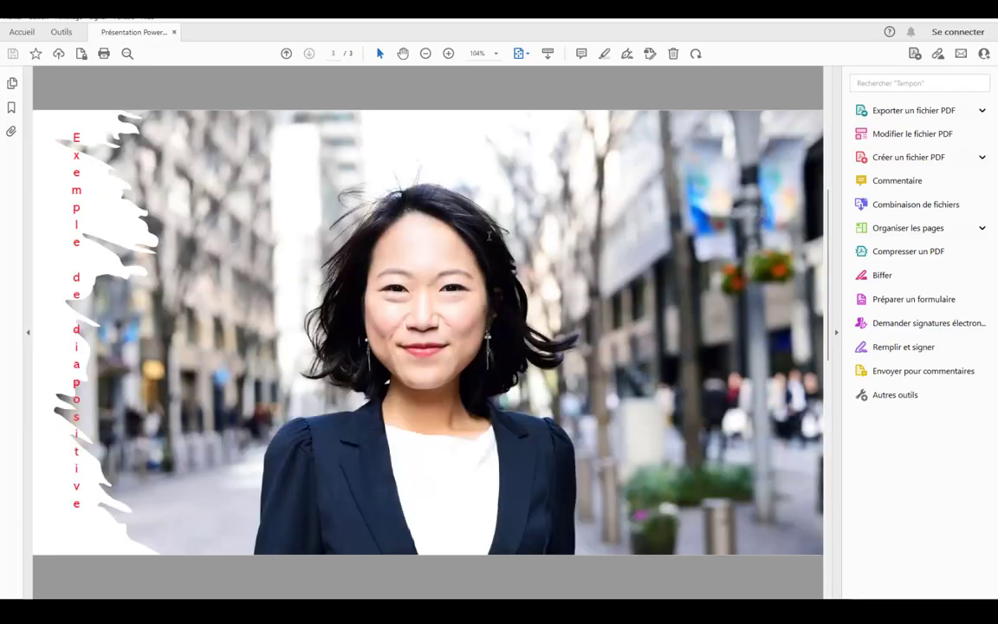
scroll(573, 176, up, 4)
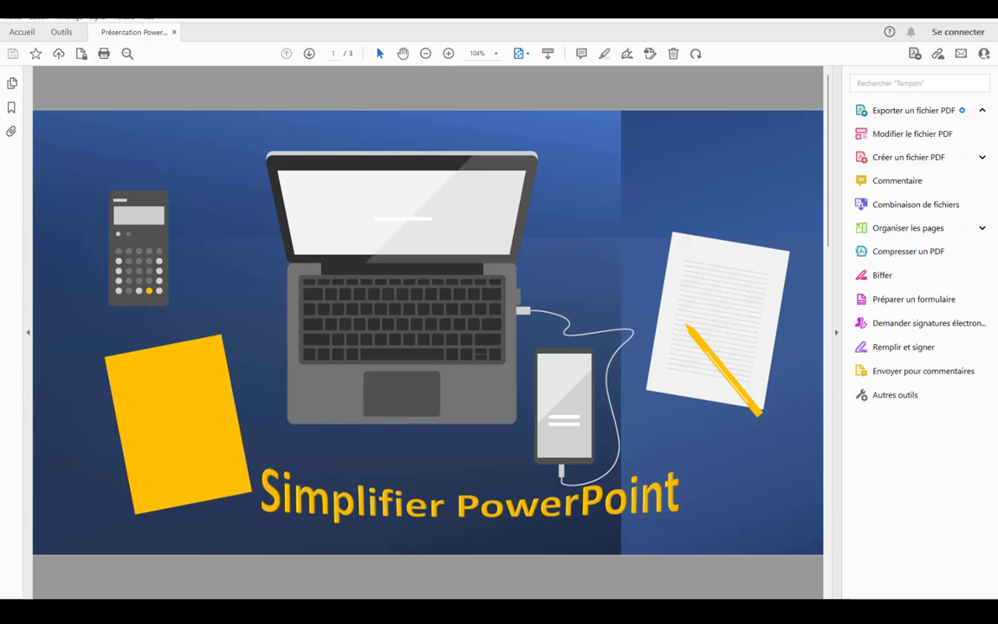
key(super+d)
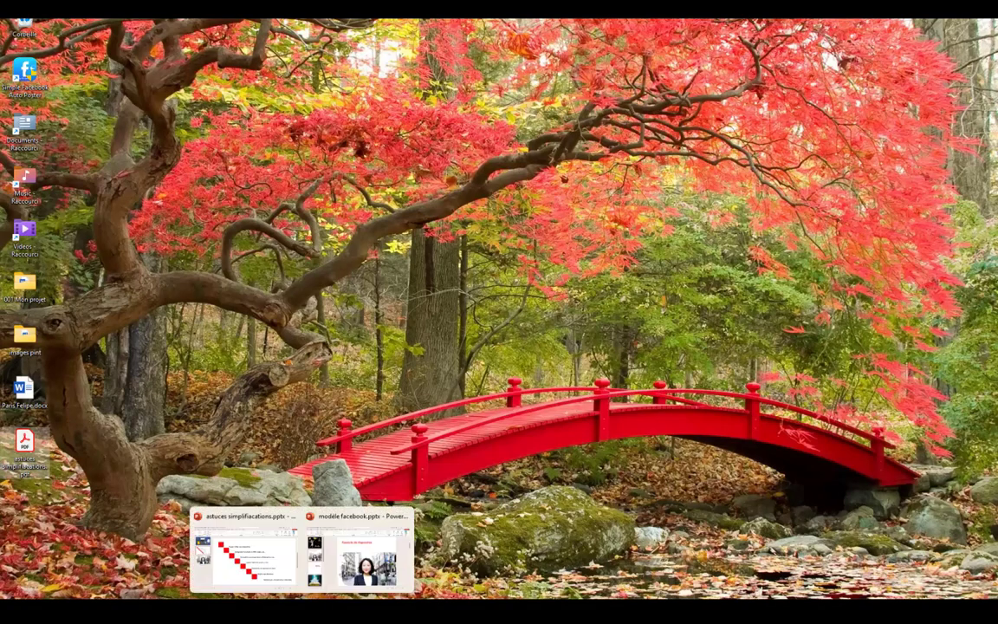
Step: Return to the astuces simplifications presentation and start Save As to the desktop (Bureau)
mouse_move(356, 555)
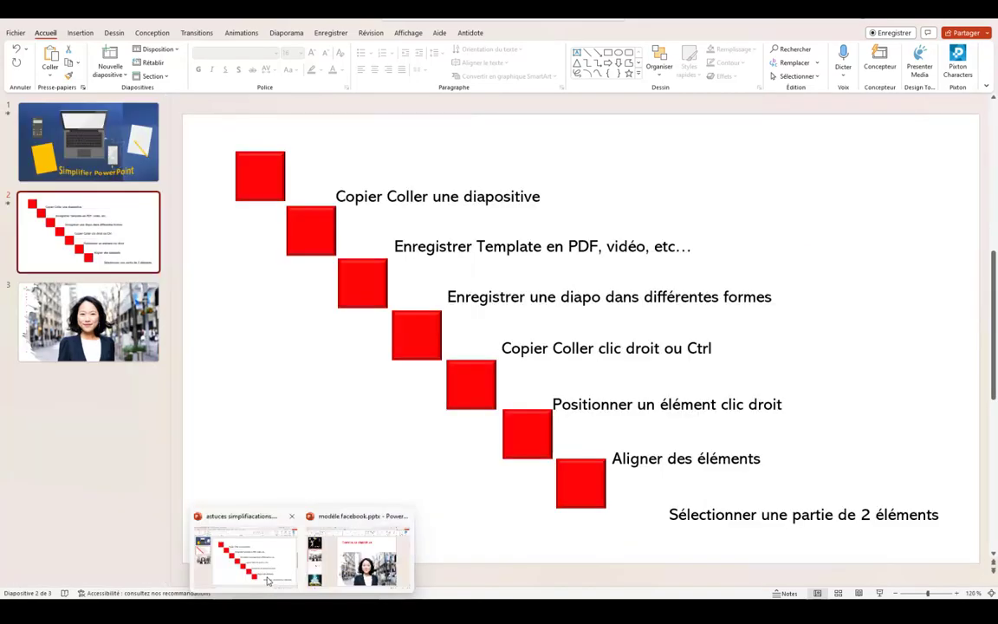
click(241, 522)
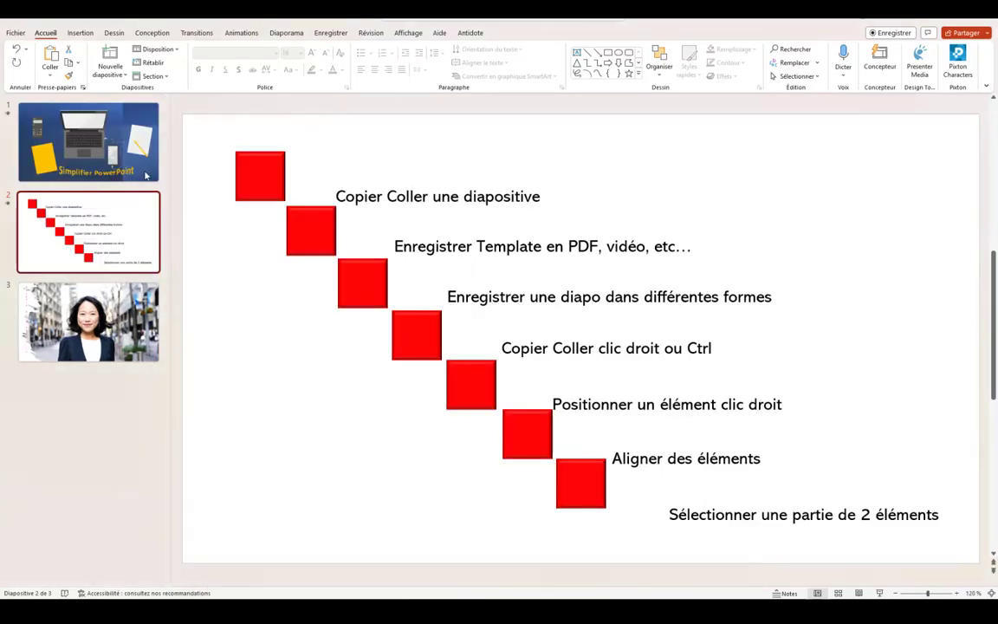
click(13, 34)
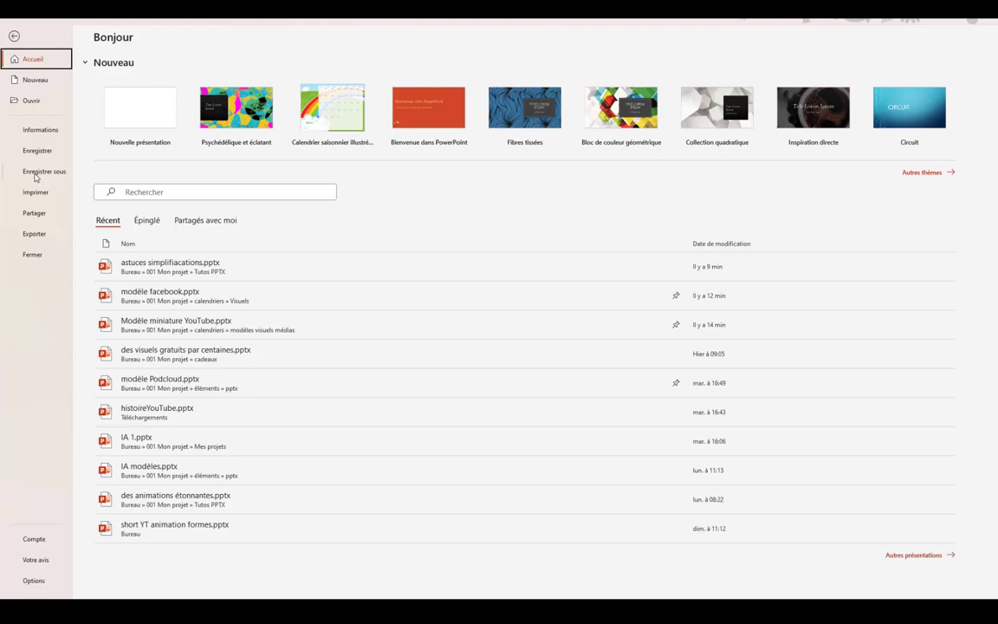
click(39, 172)
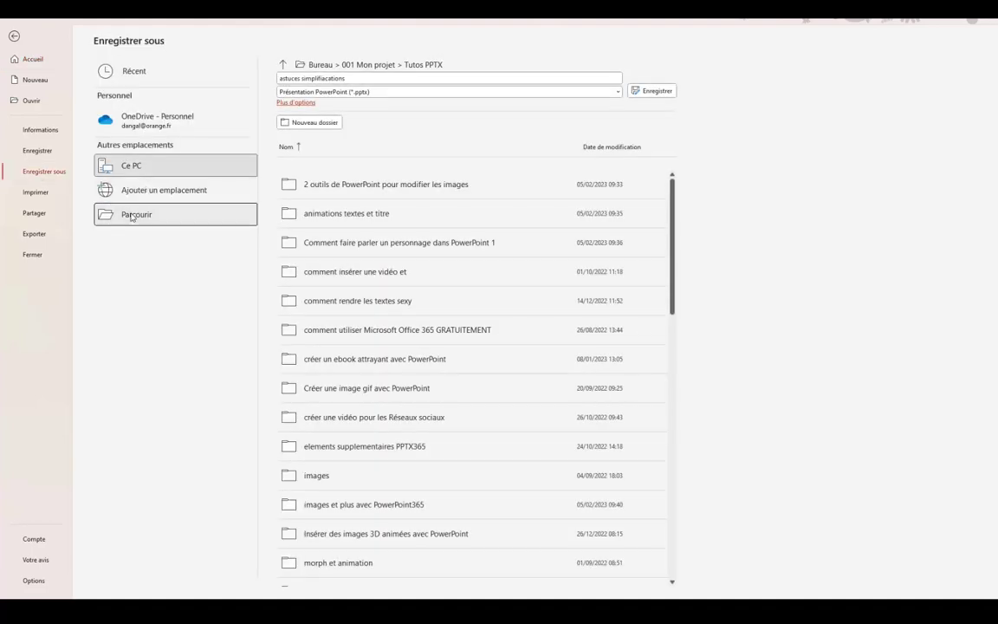
click(132, 217)
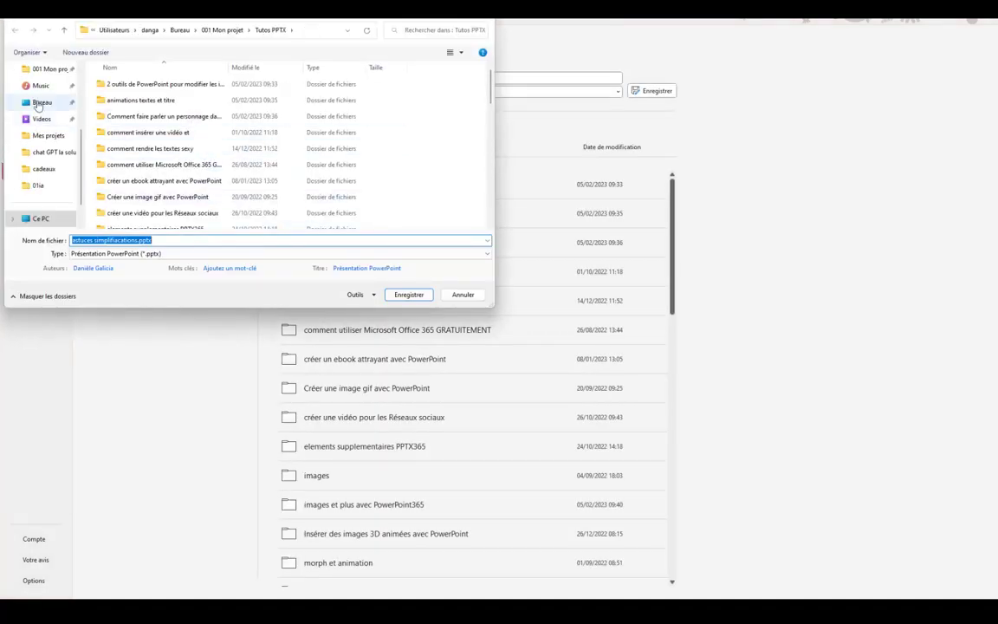
click(39, 104)
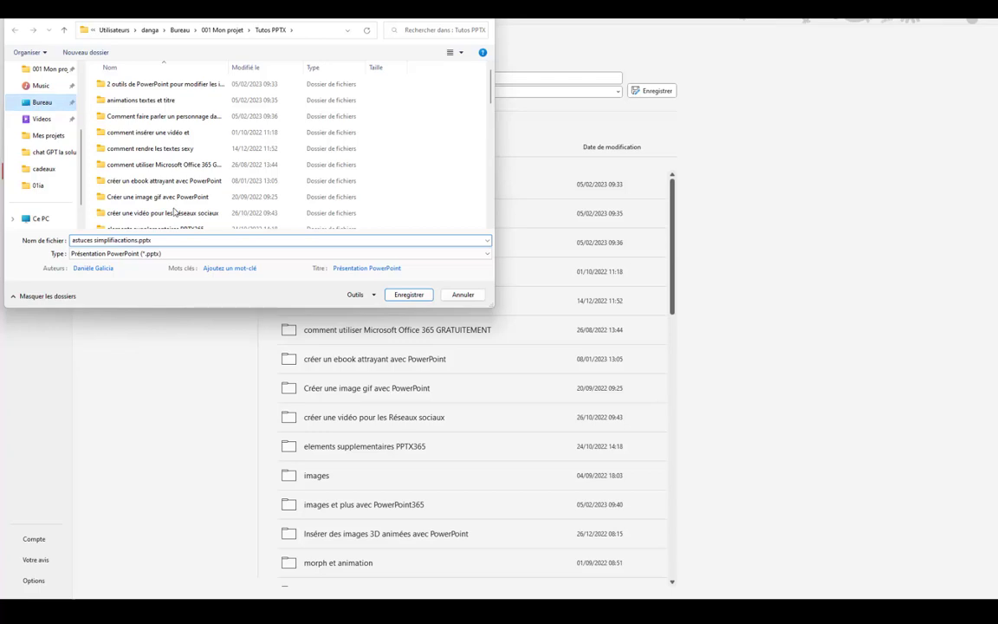
Step: Save in Format JPEG (*.jpg), exporting all slides as images
click(180, 256)
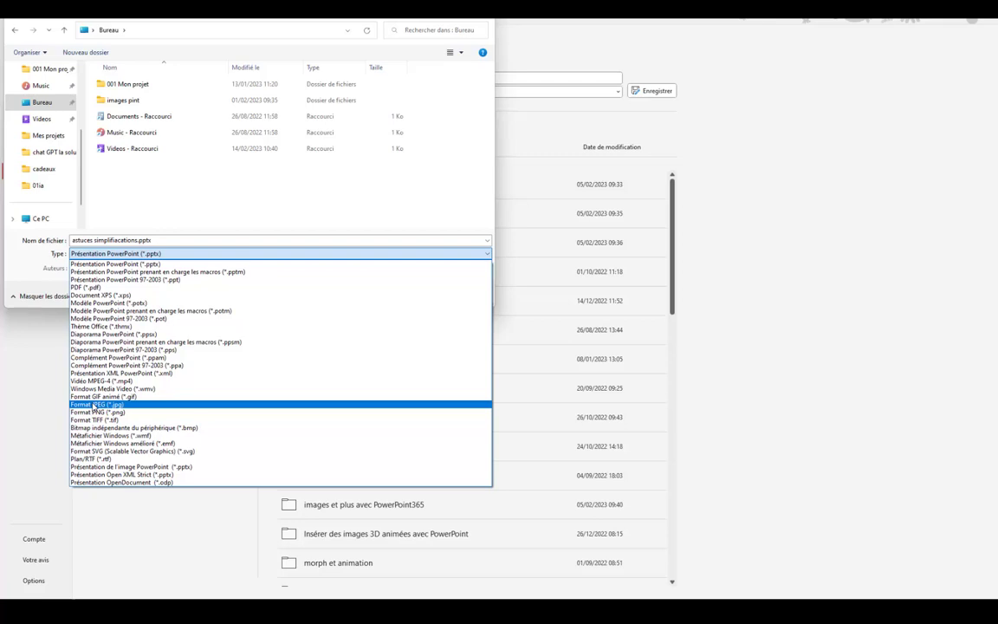
click(95, 405)
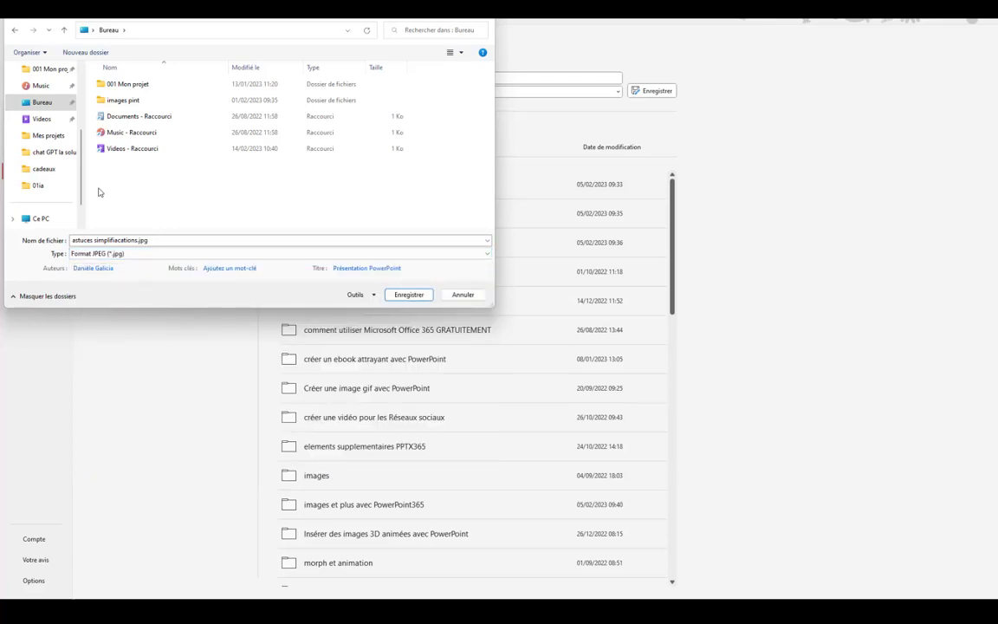
click(407, 294)
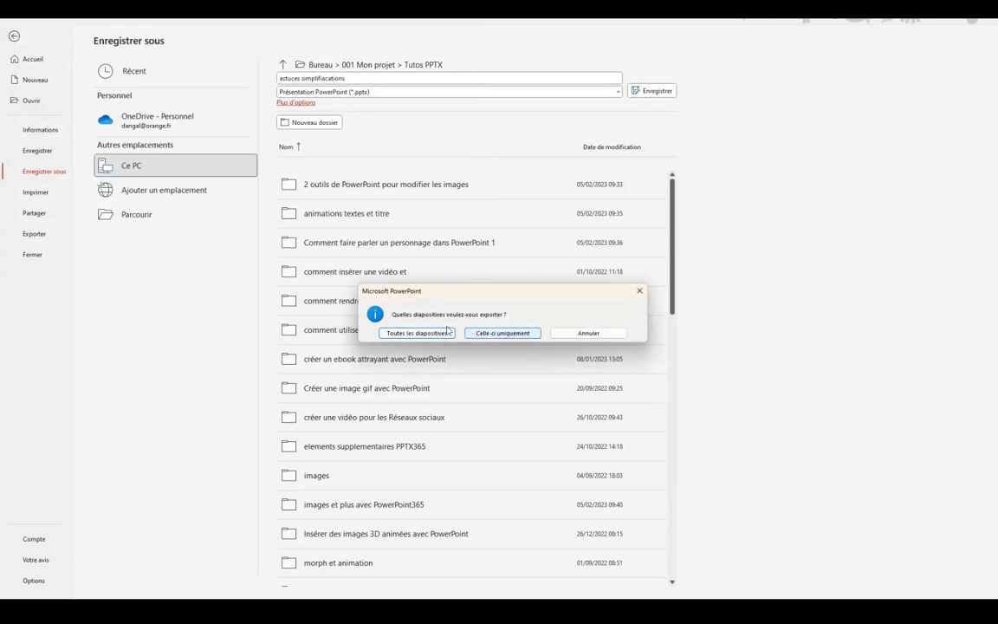
click(416, 333)
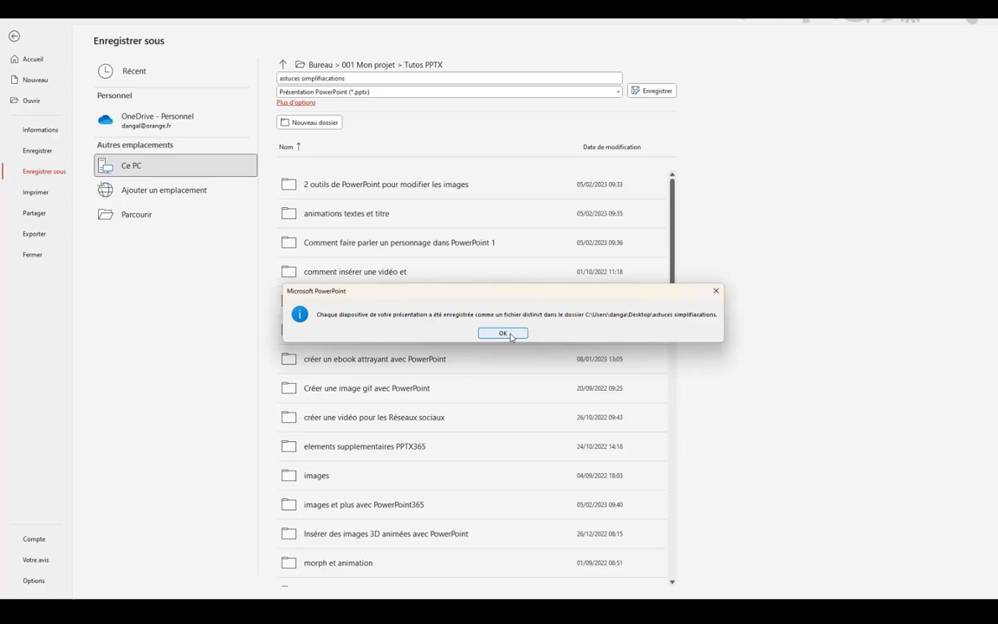
click(512, 335)
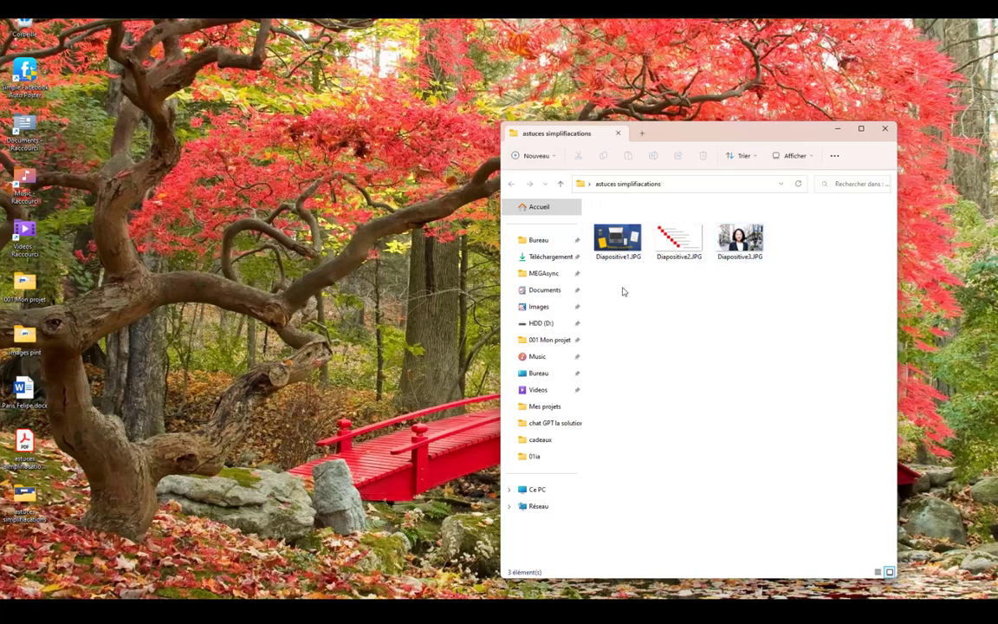
Step: After checking the Diapositive1–3 JPG files, bring the PowerPoint presentation back to the front
mouse_move(607, 248)
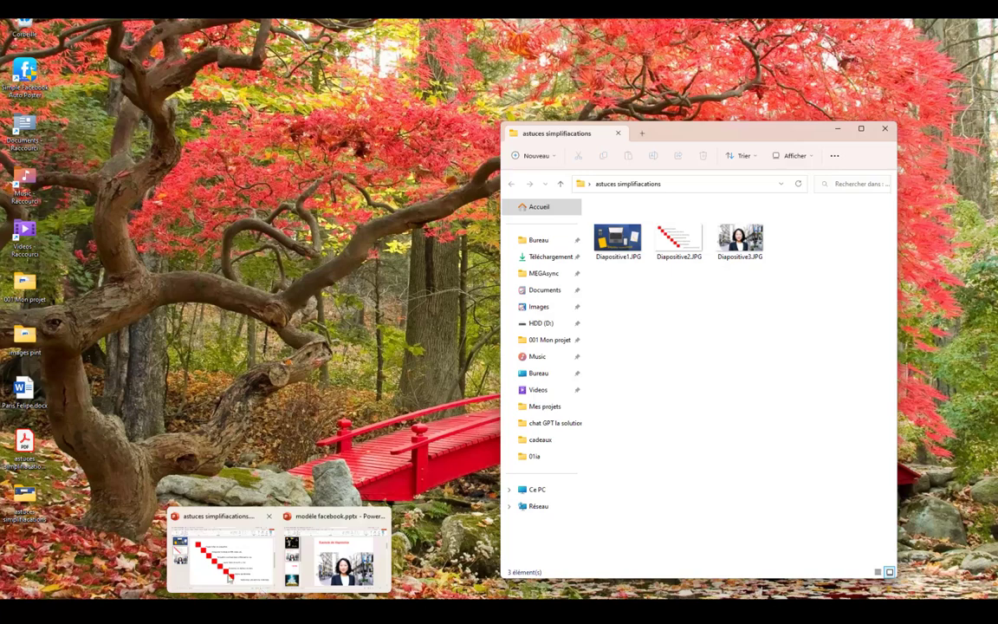
click(206, 521)
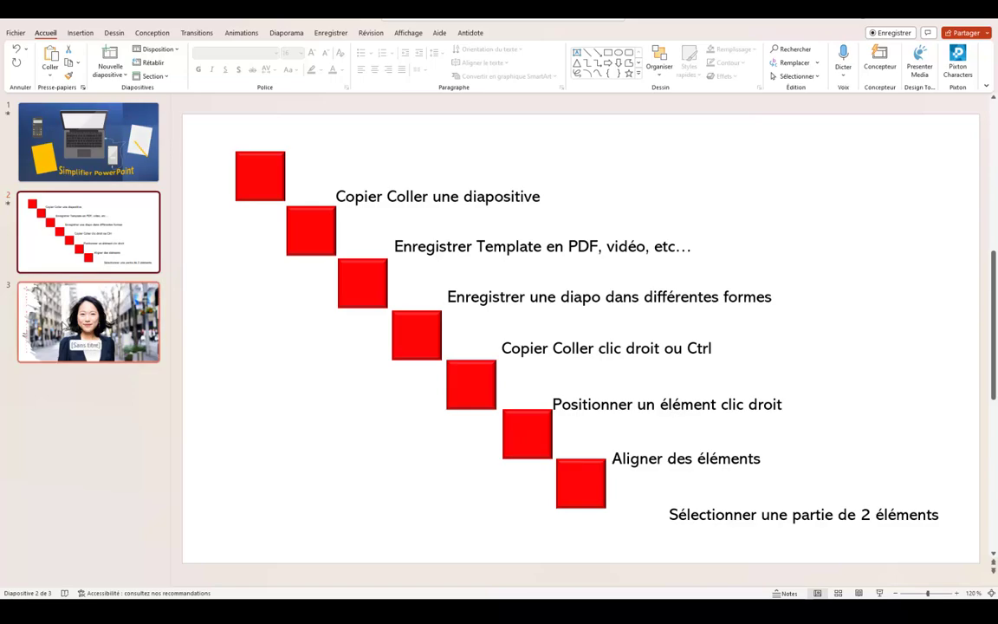
Step: Save only the current slide to the desktop as the JPEG 'astuces simplifications.jpg'
click(65, 299)
click(16, 32)
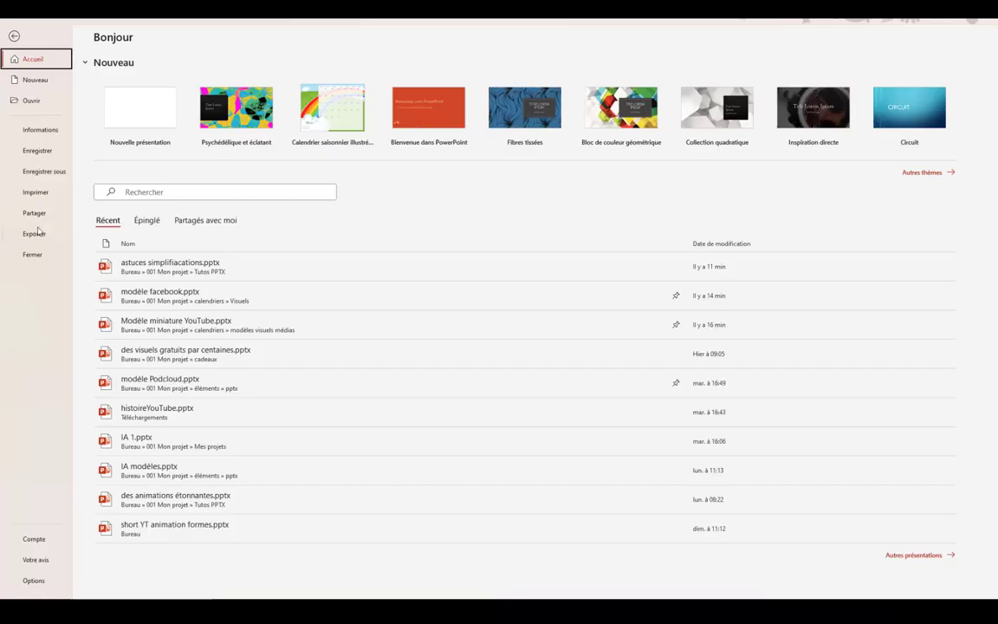
click(40, 172)
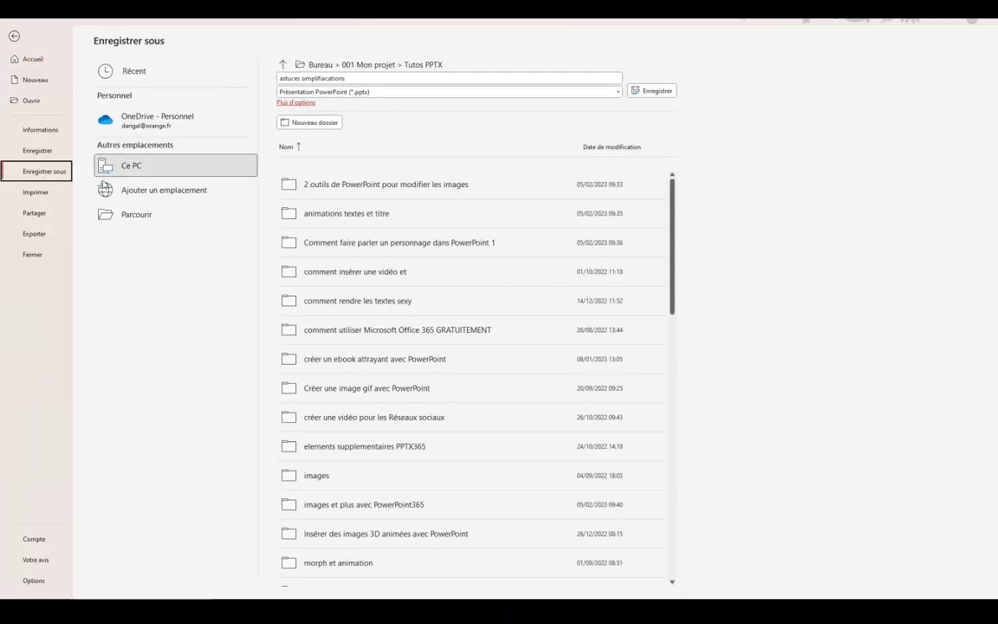
click(136, 214)
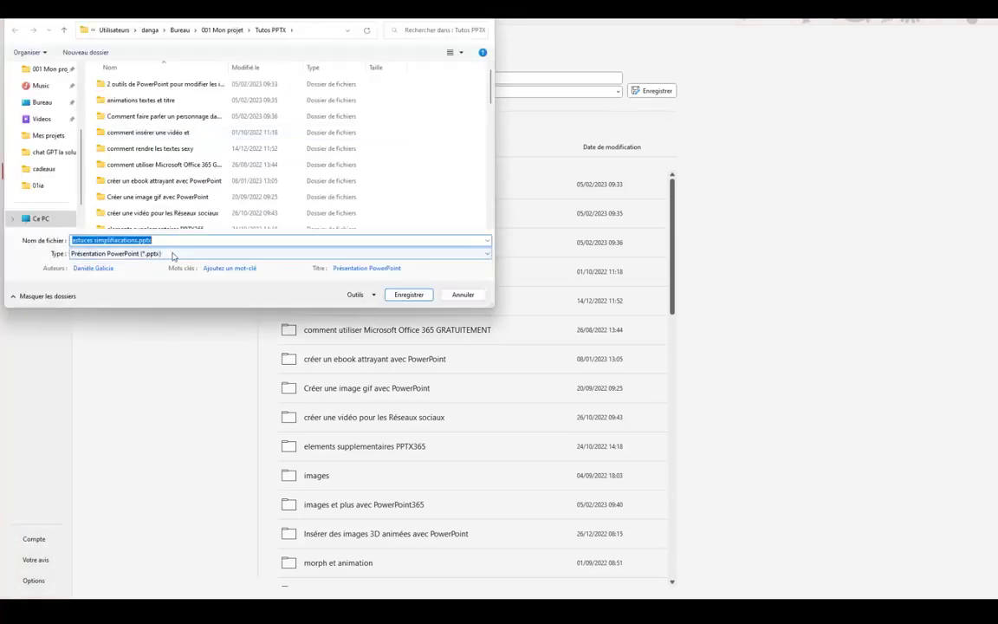
click(172, 255)
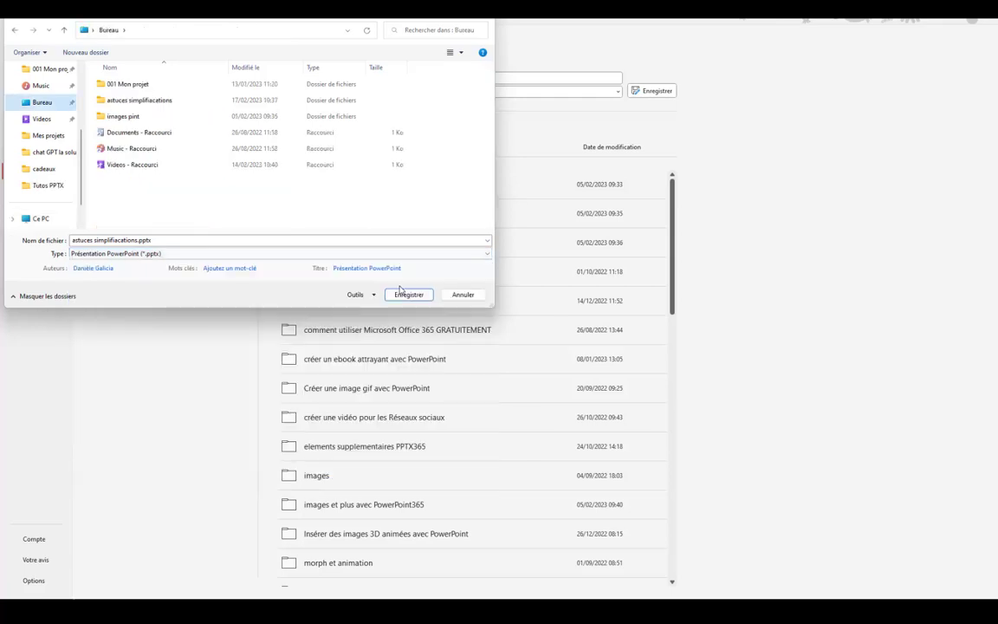
click(189, 253)
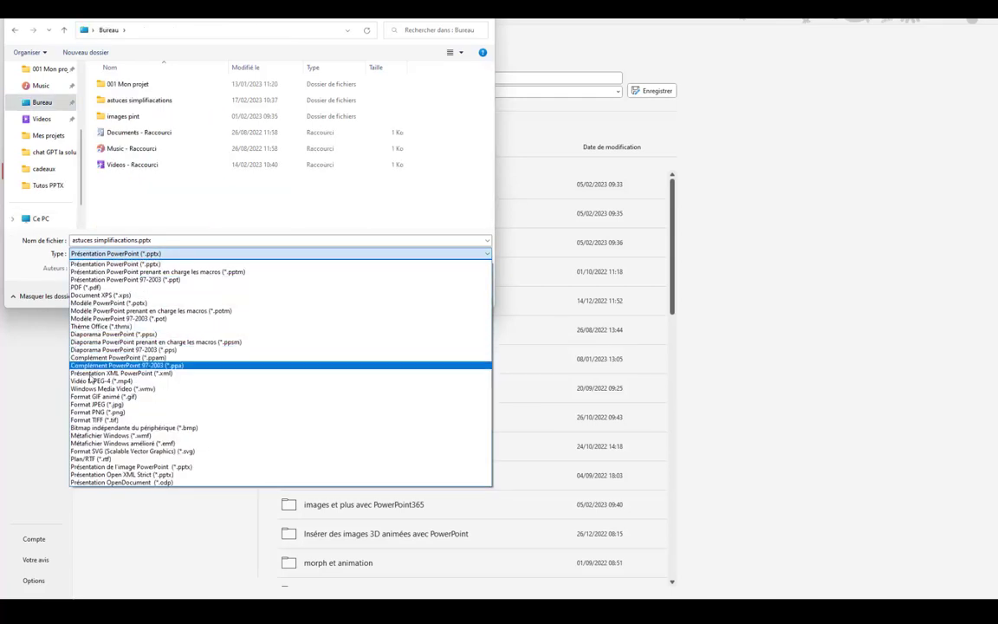
click(90, 405)
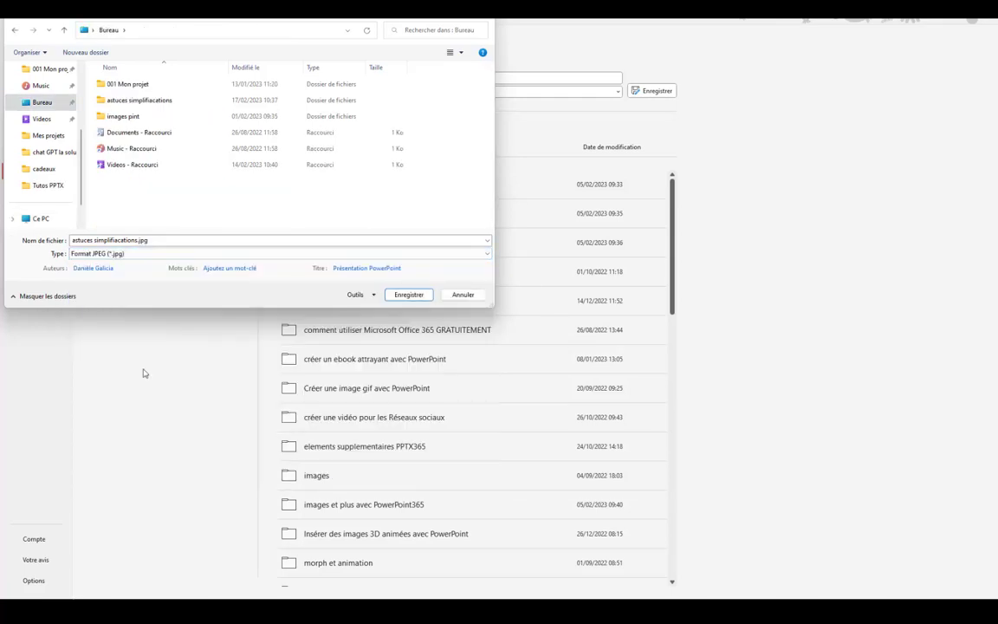
click(399, 296)
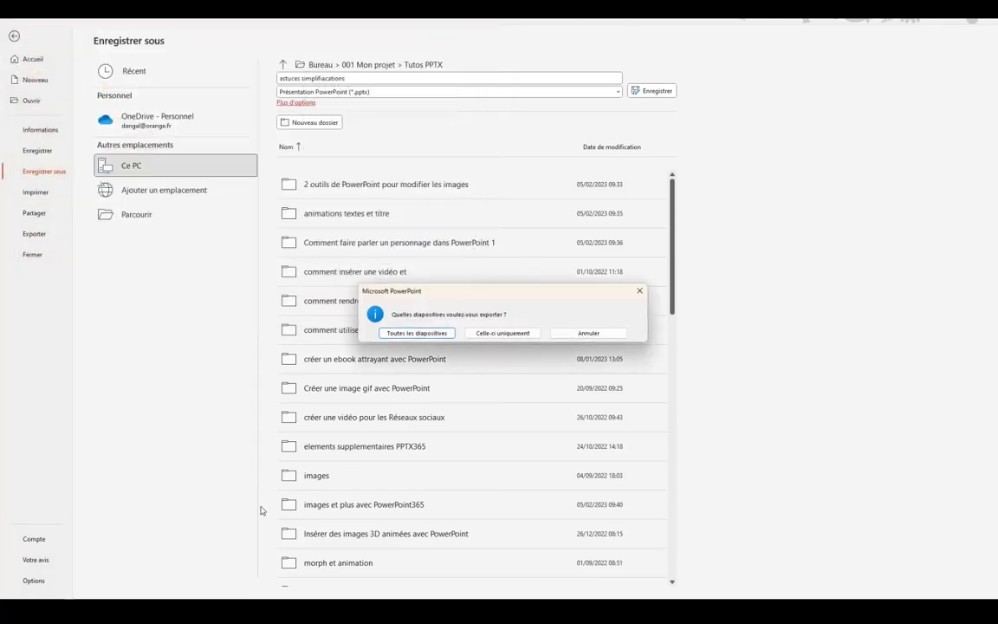
click(517, 336)
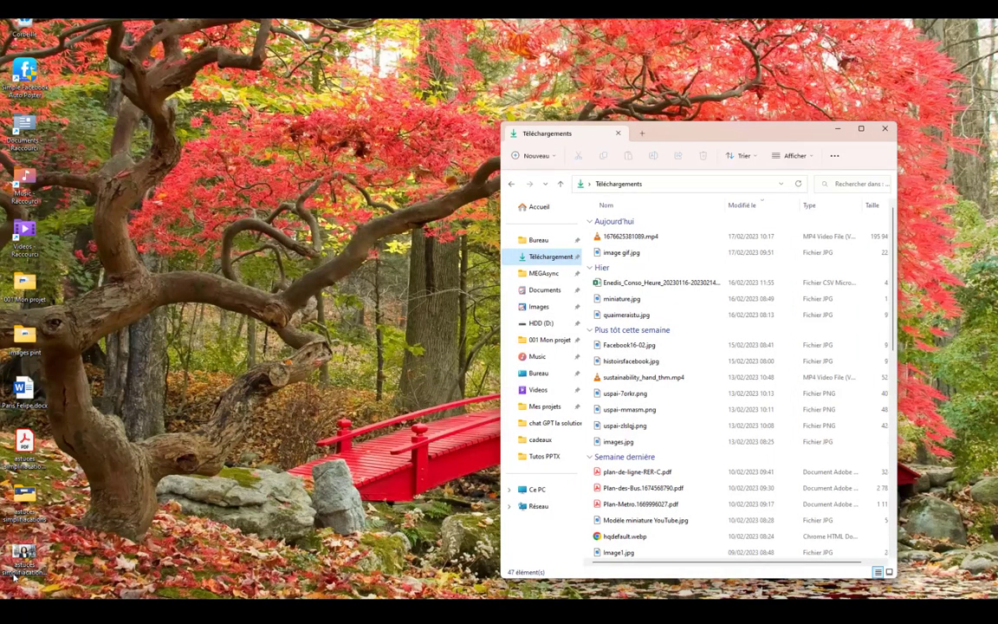
Step: Select the exported JPEG on the desktop and minimize the Téléchargements window
click(23, 553)
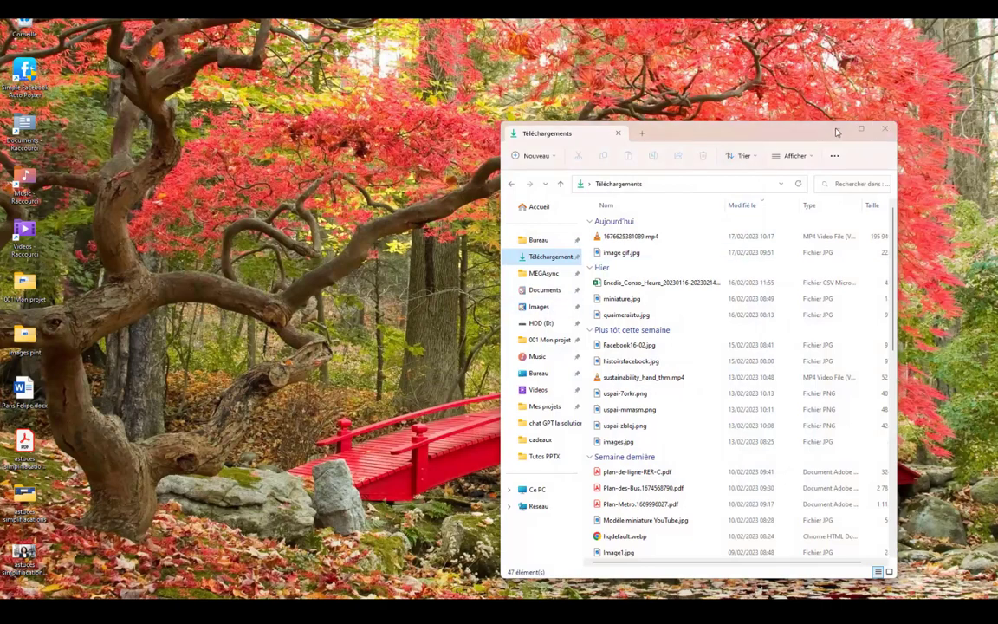
click(834, 130)
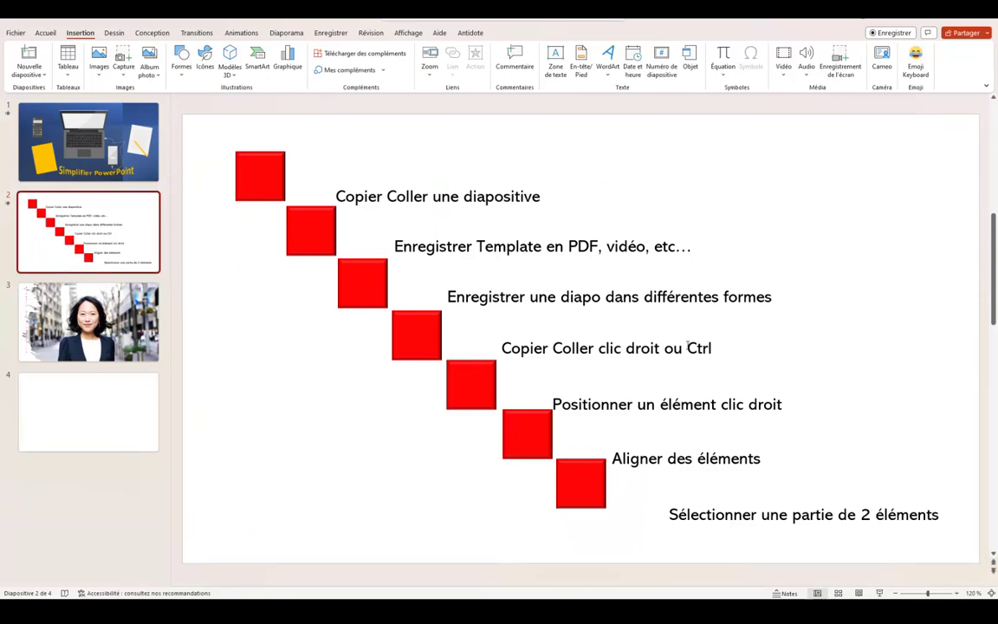
Step: Insert the pink anchor and angry flying bee stock stickers onto blank slide 4
click(74, 425)
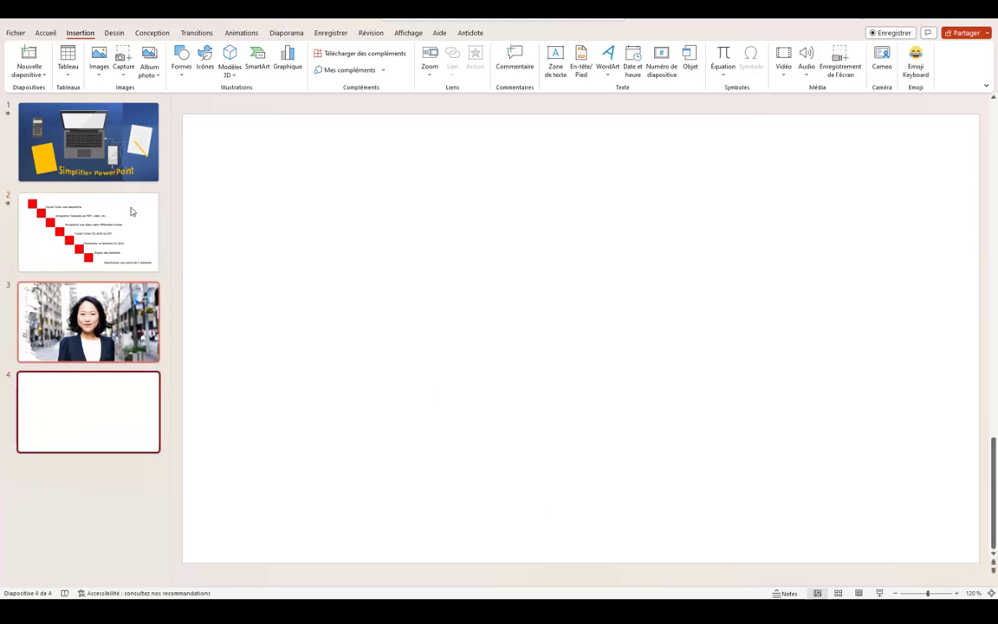
click(99, 65)
click(130, 120)
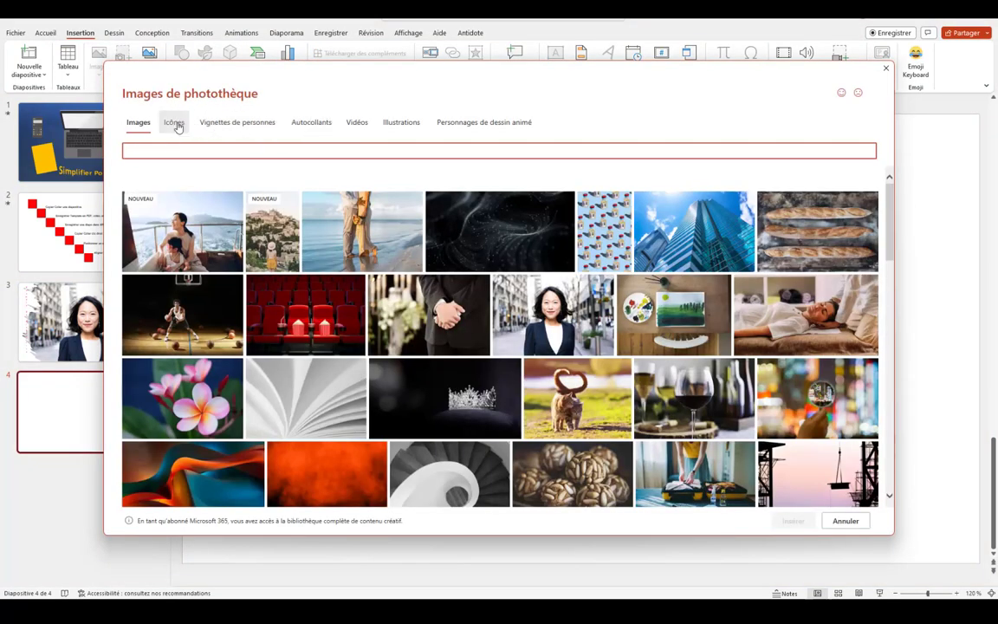
click(305, 127)
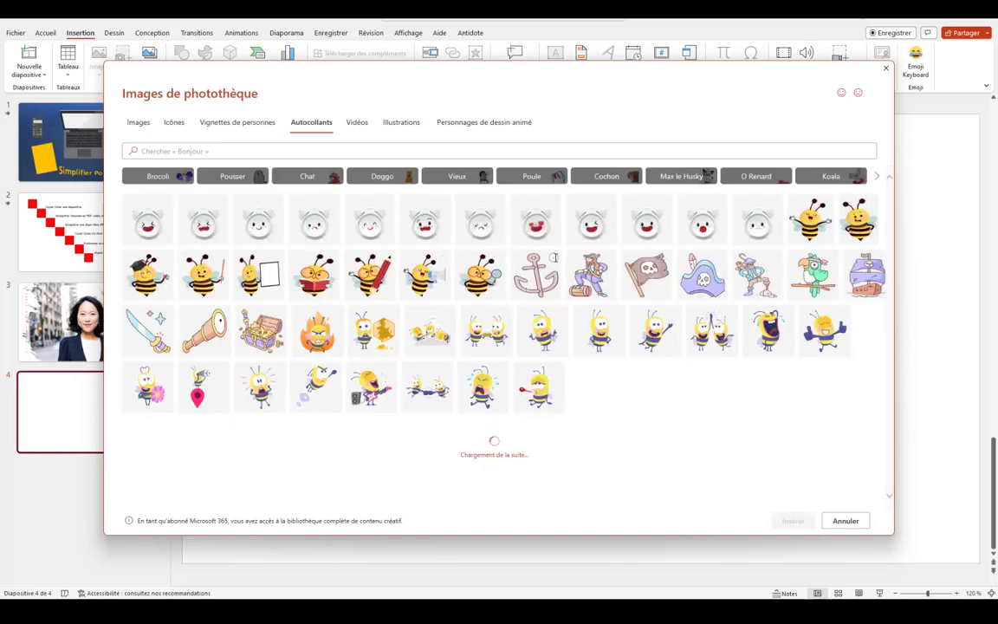
click(555, 258)
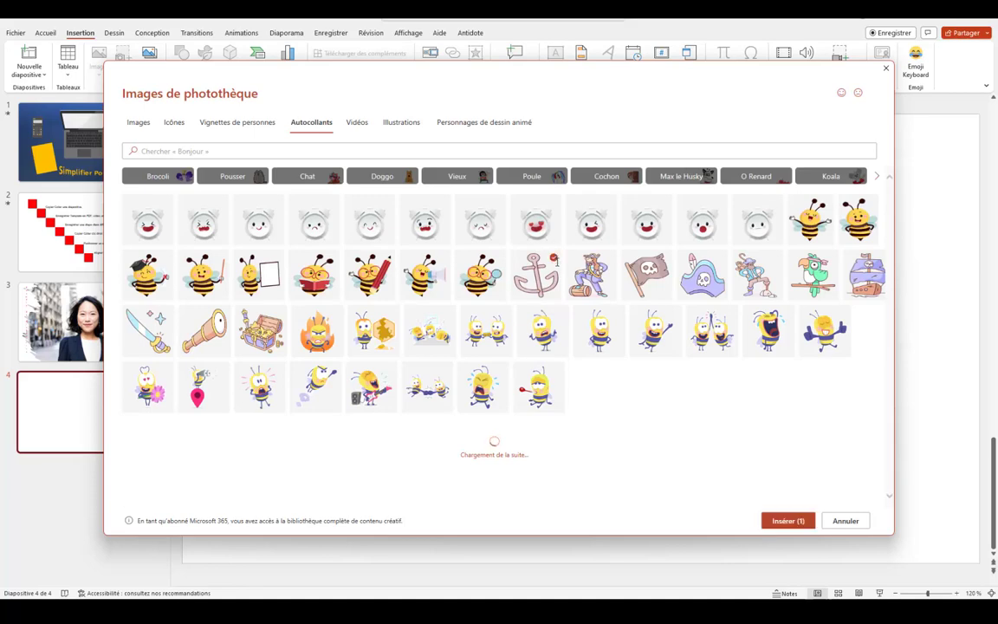
click(333, 370)
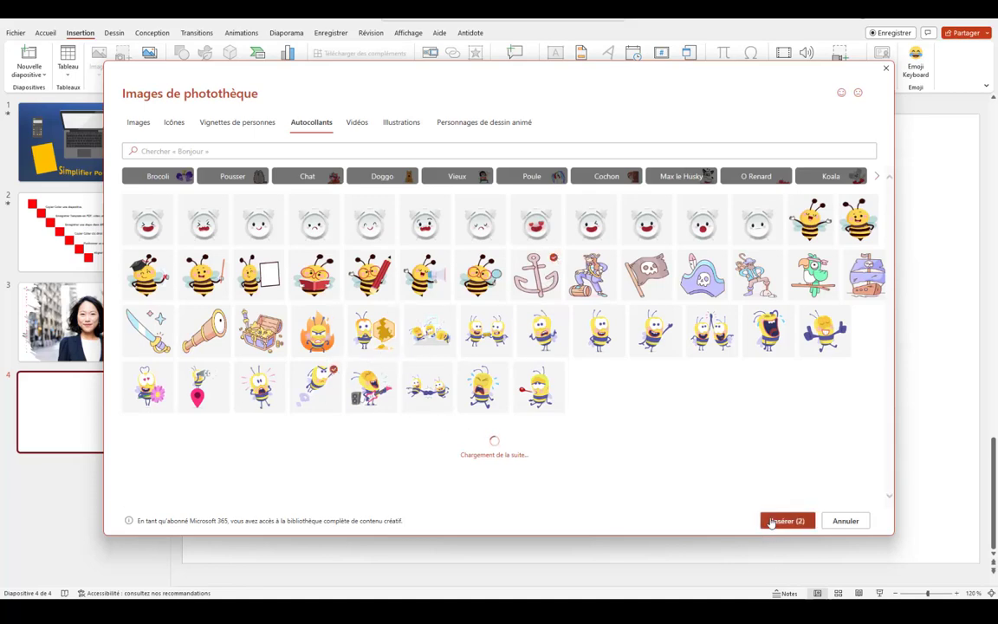
click(773, 520)
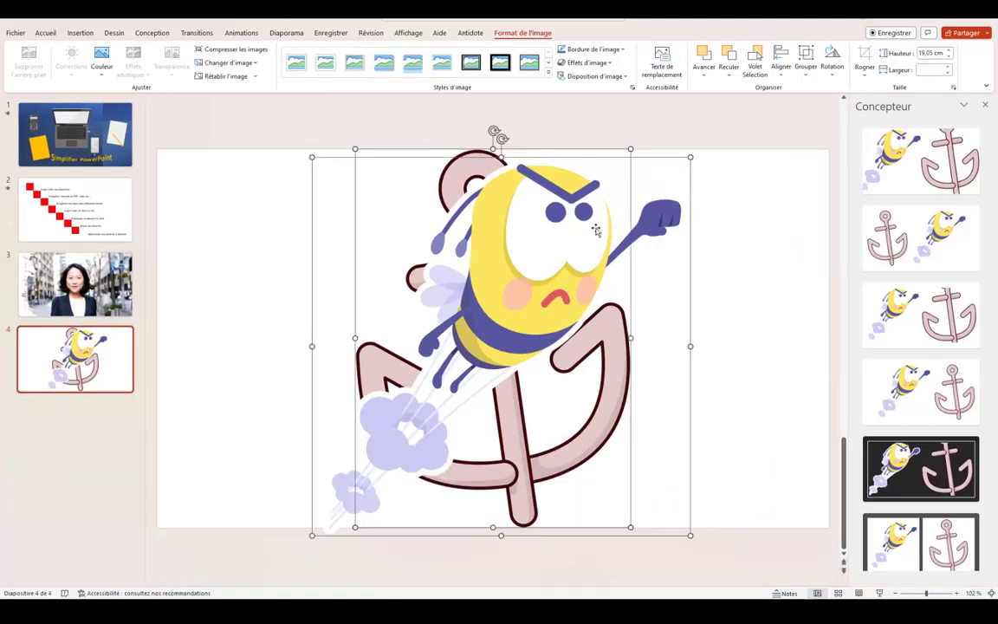
Step: Shrink the bee sticker and move it to the left of the anchor
click(750, 284)
click(655, 199)
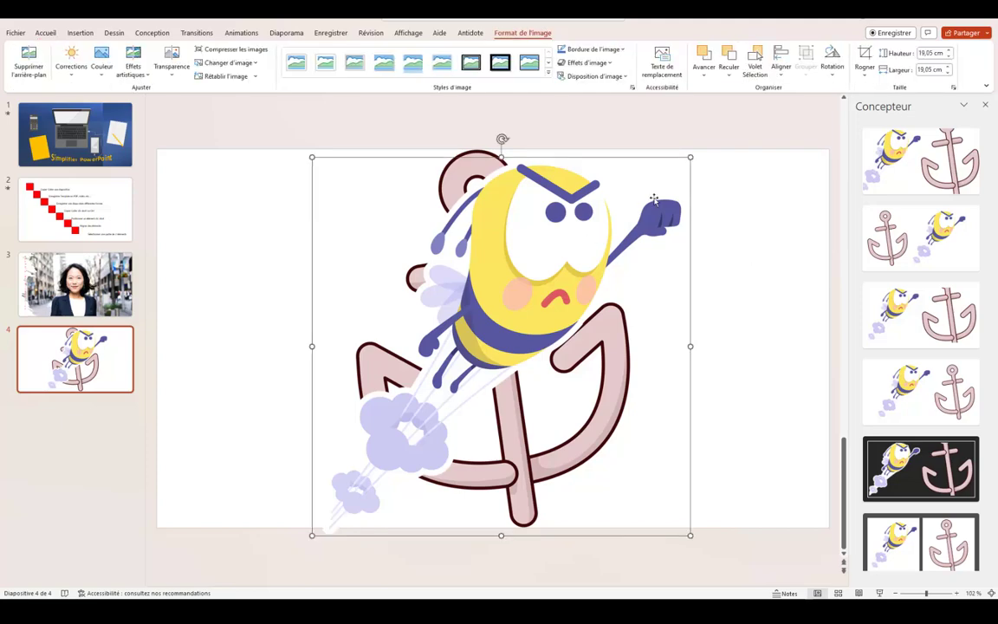
drag(691, 158, 482, 366)
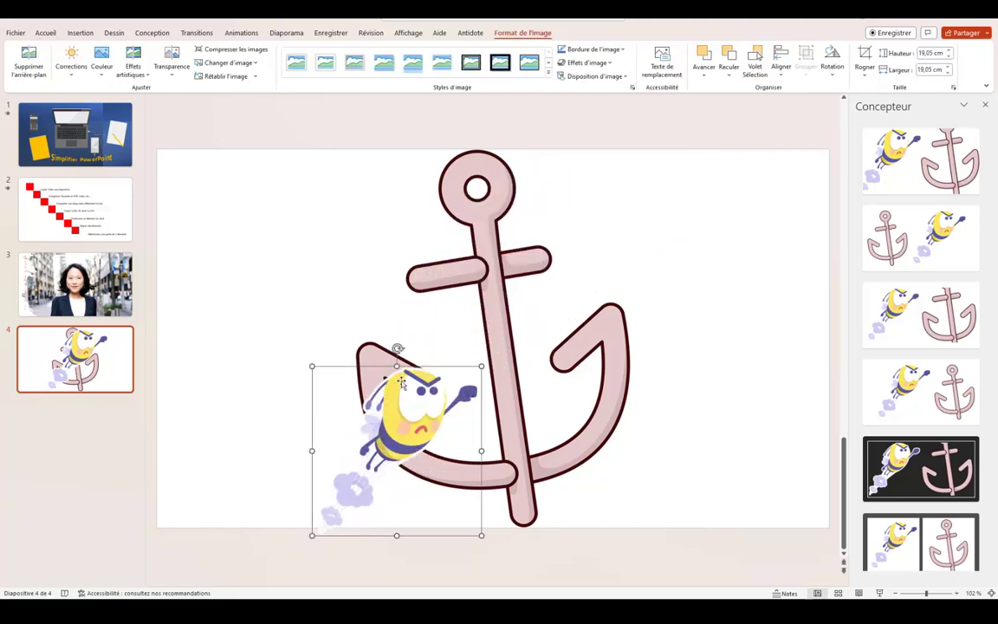
drag(398, 415, 285, 357)
Step: Shrink the anchor to 11.33 × 8.23 cm at the lower right, then reselect the bee
click(539, 340)
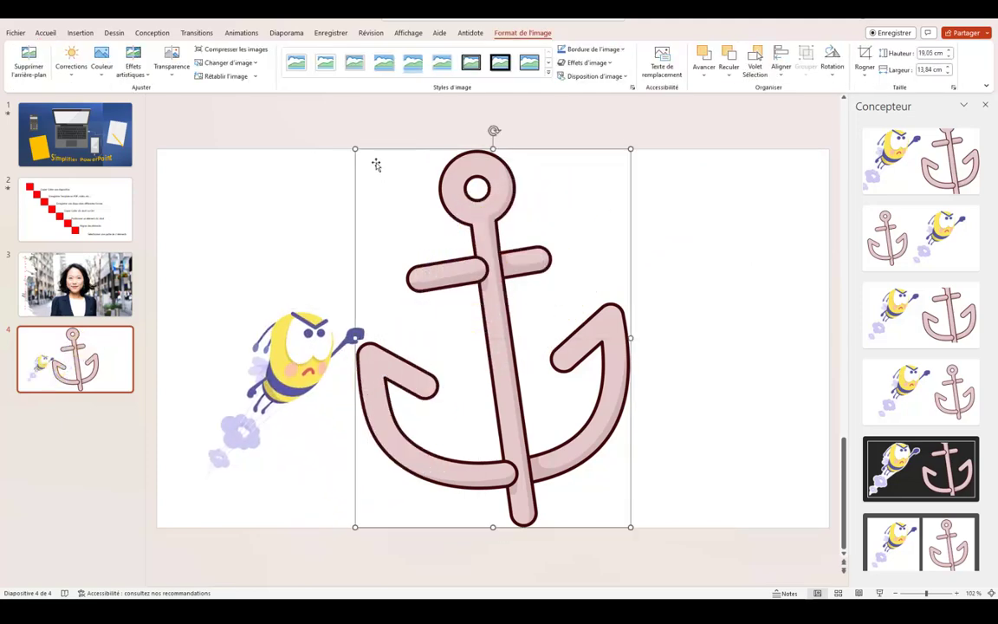
drag(384, 165, 649, 305)
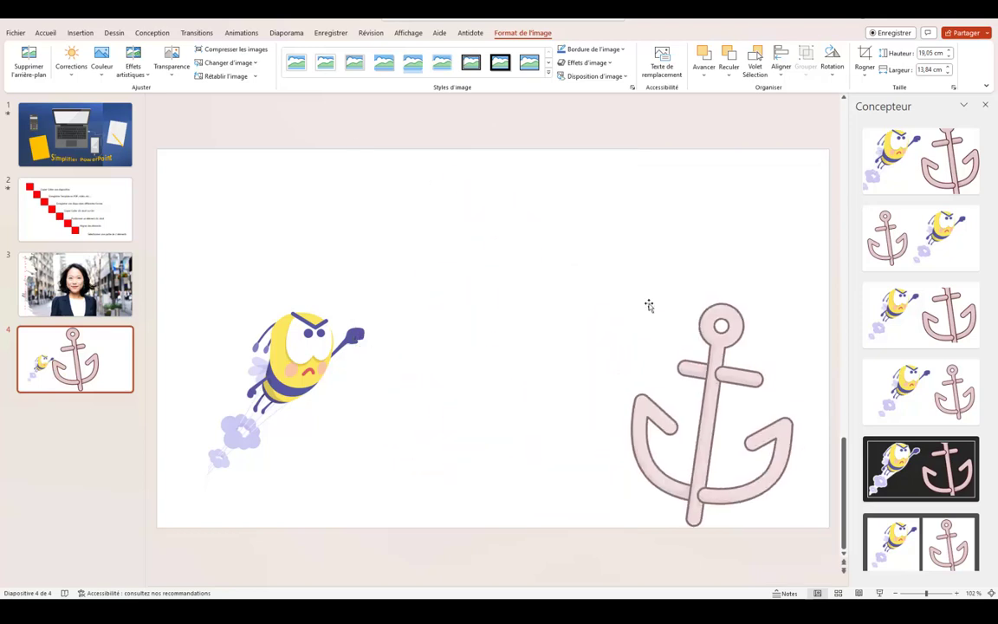
mouse_move(689, 394)
mouse_down()
mouse_move(692, 365)
mouse_move(695, 377)
mouse_up()
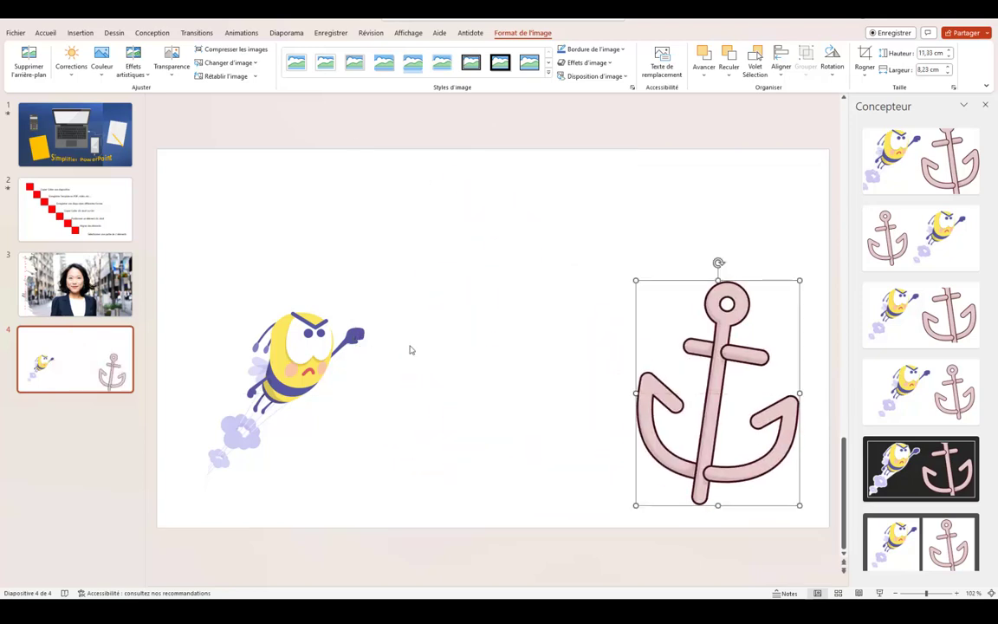
click(218, 113)
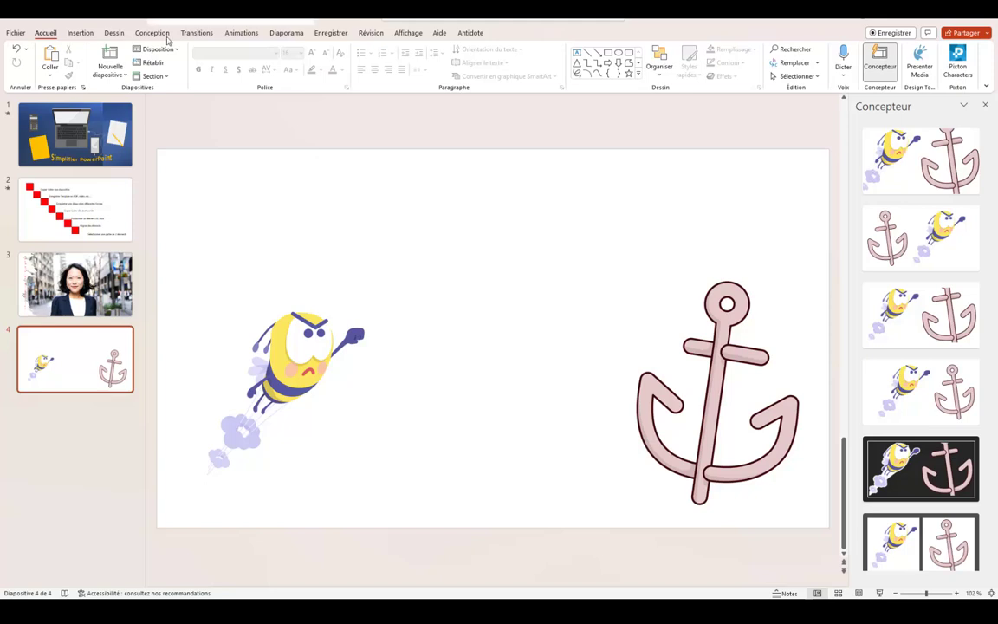
click(269, 321)
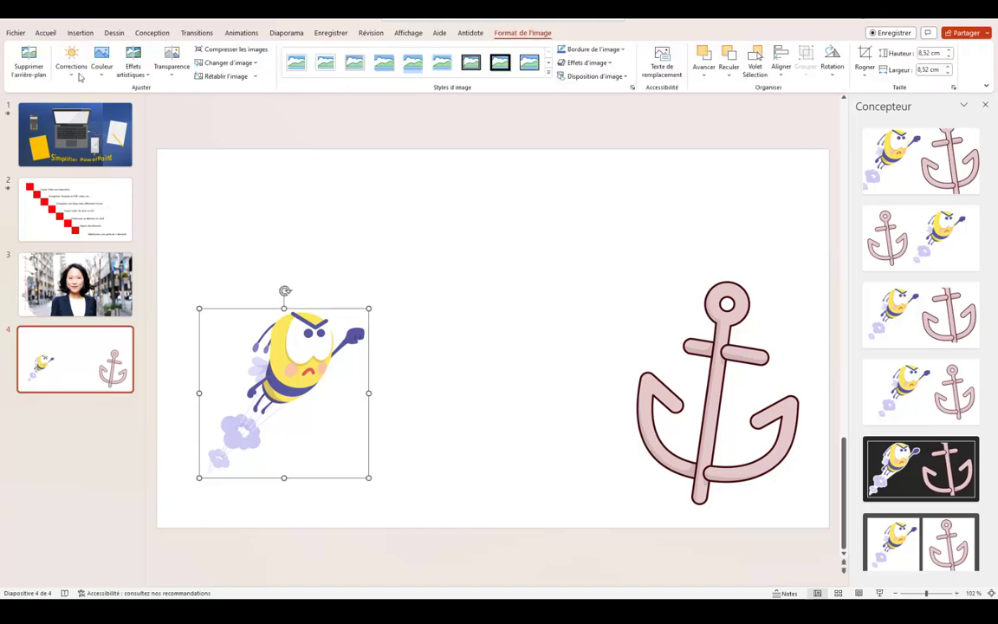
click(241, 33)
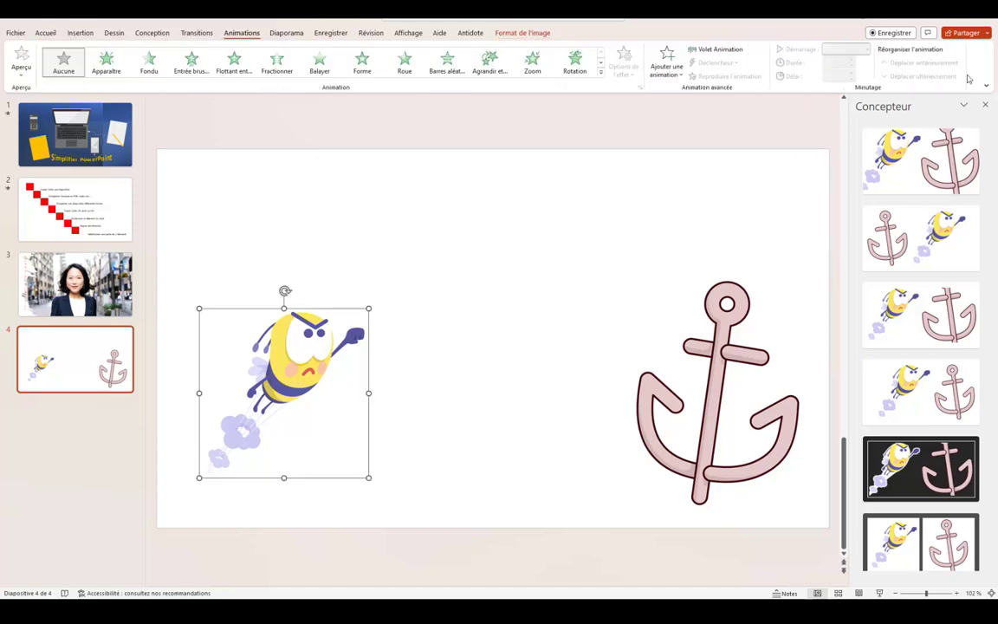
Step: Give the bee an upward Lignes motion path, dragging its end point up and right
click(715, 49)
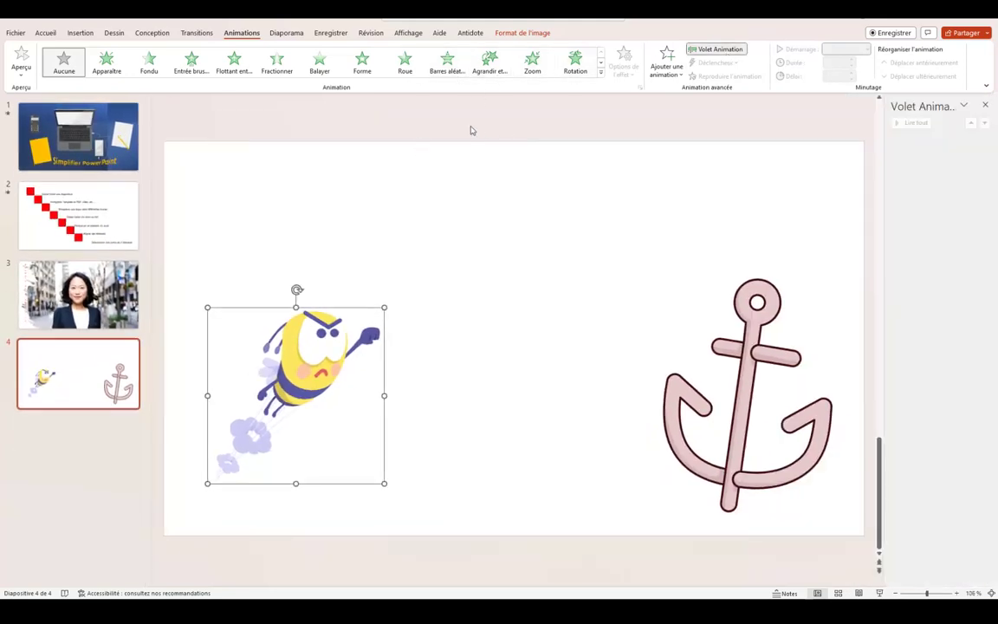
click(679, 73)
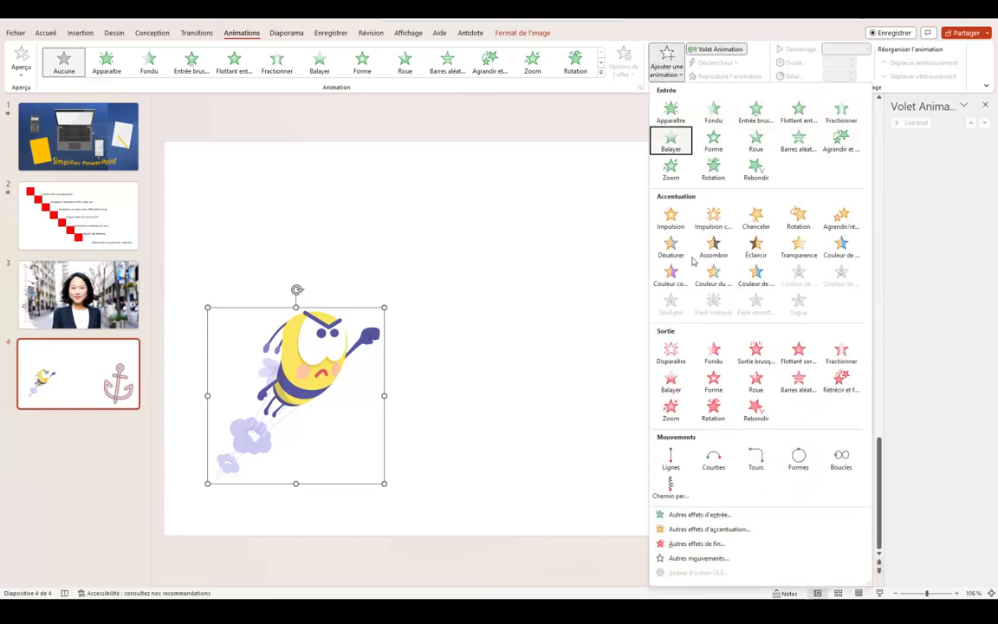
click(657, 475)
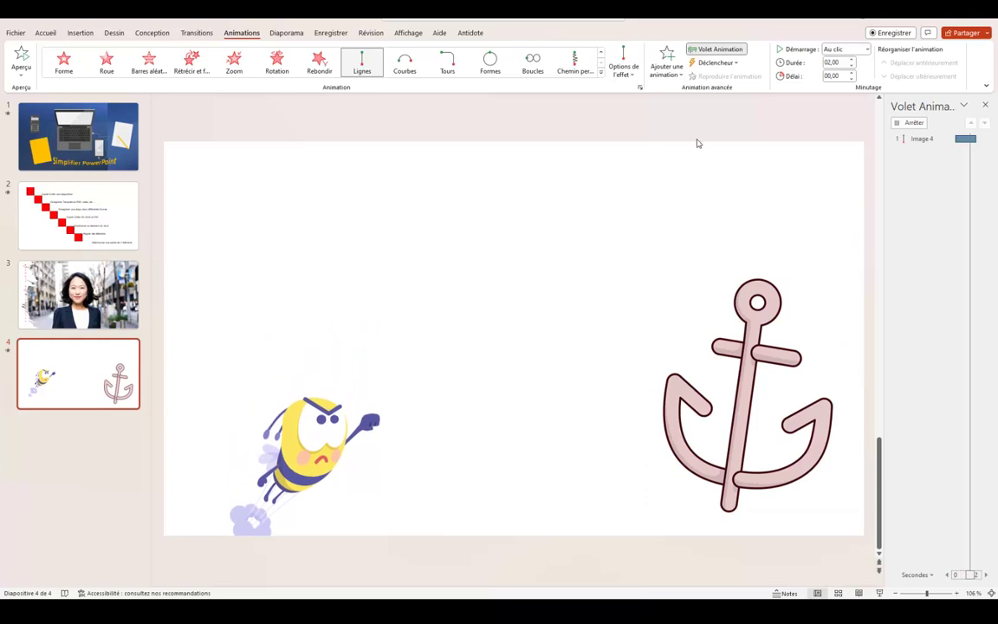
click(623, 66)
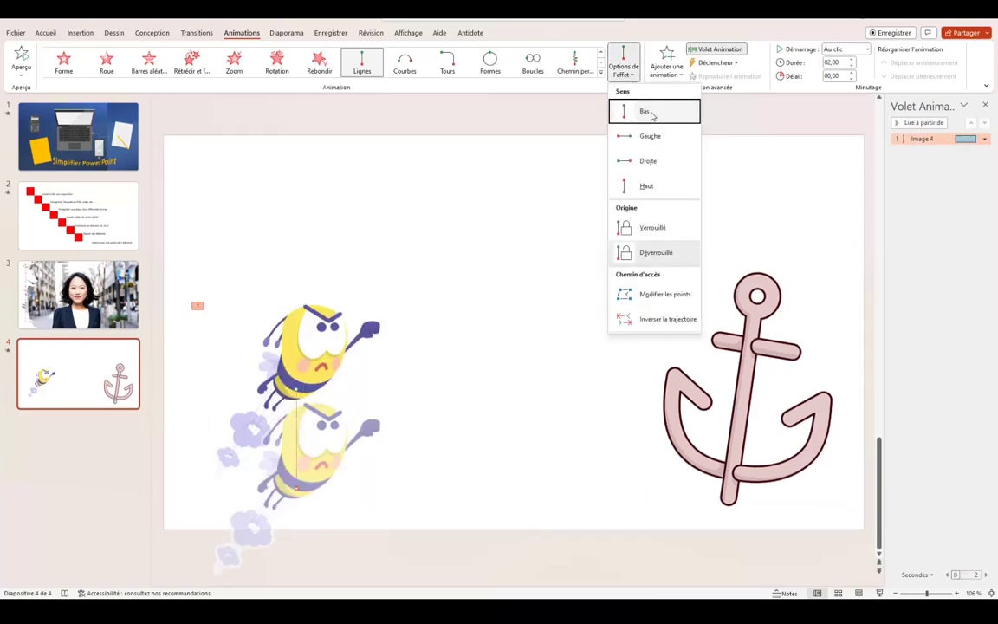
click(648, 185)
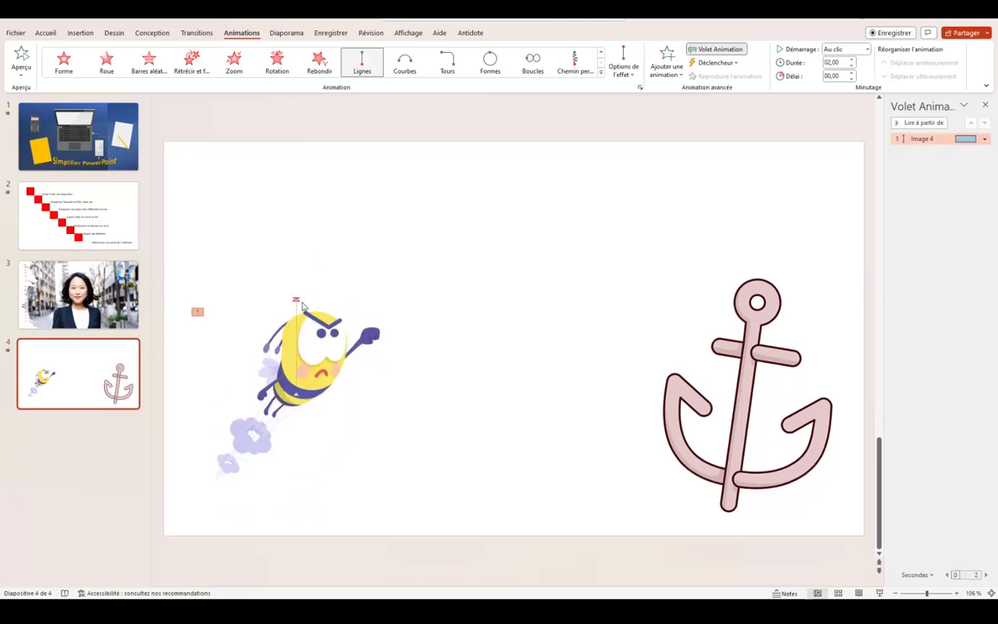
click(295, 300)
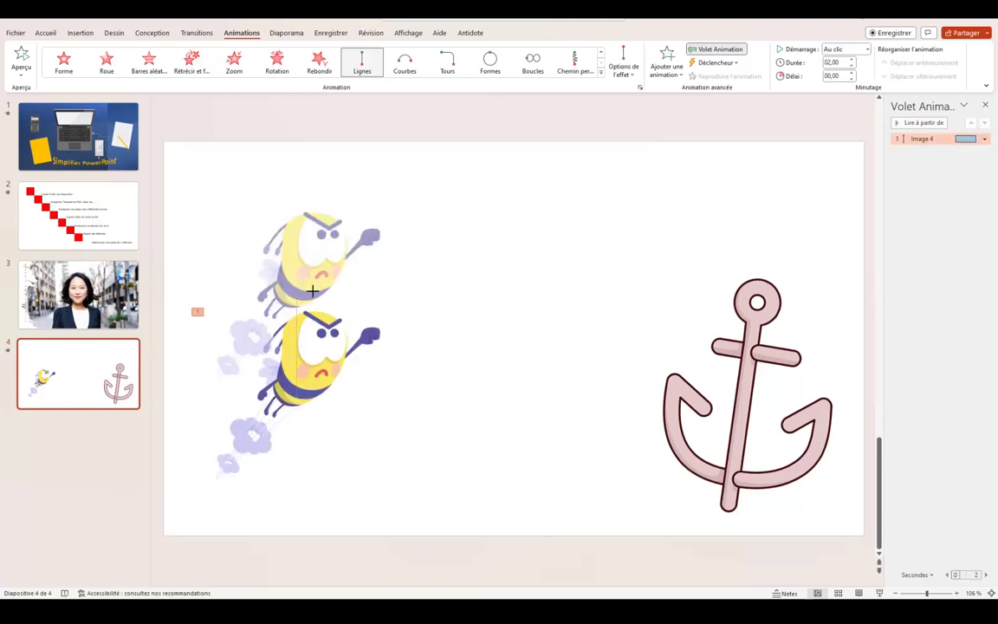
drag(312, 290, 578, 231)
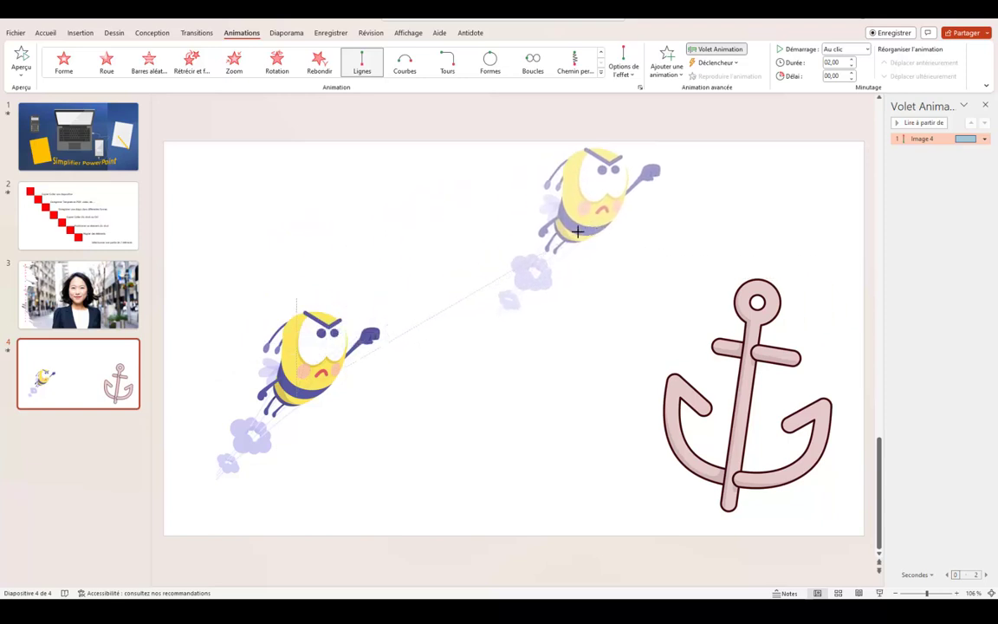
click(422, 393)
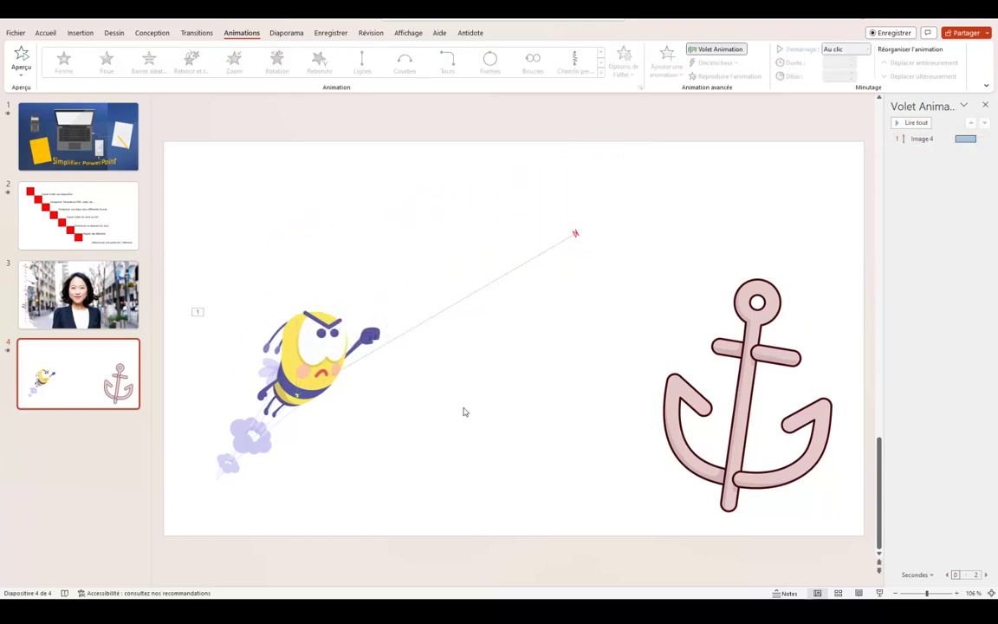
Step: Add a blank slide 5 and copy the bee from slide 4
click(81, 34)
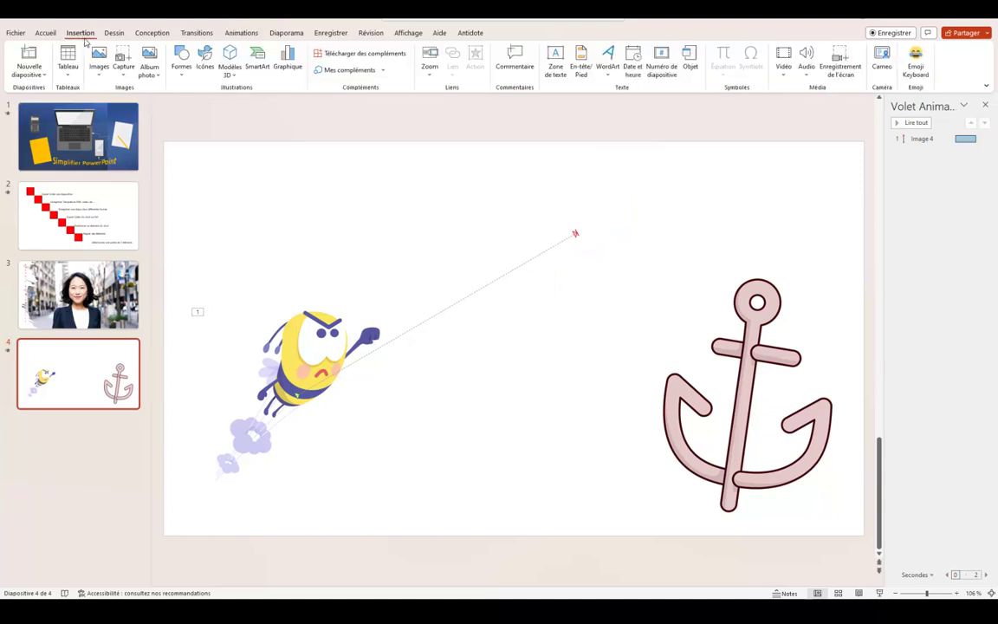
click(29, 71)
click(39, 210)
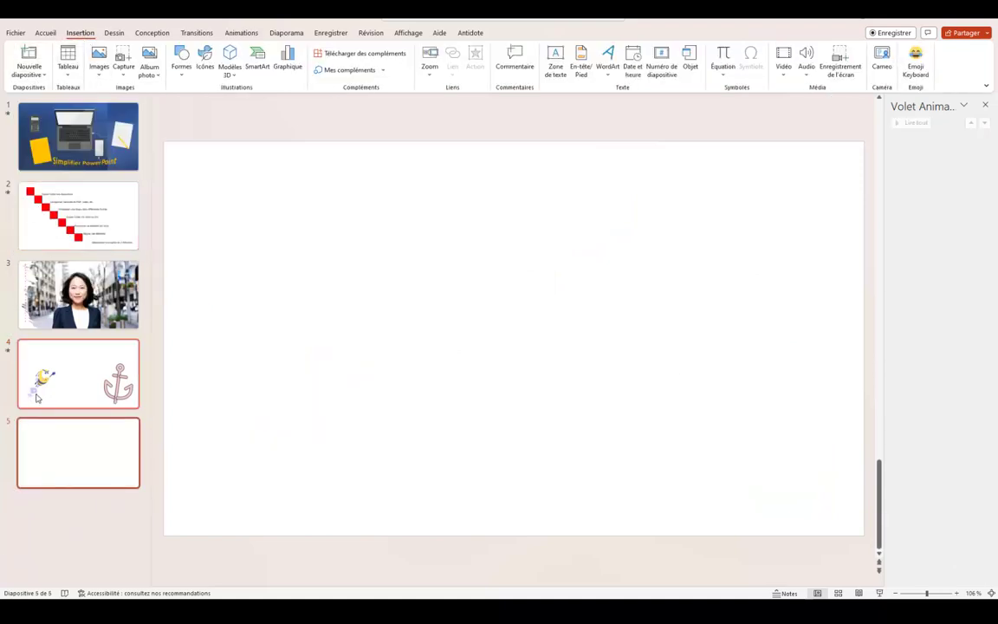
click(35, 355)
click(333, 337)
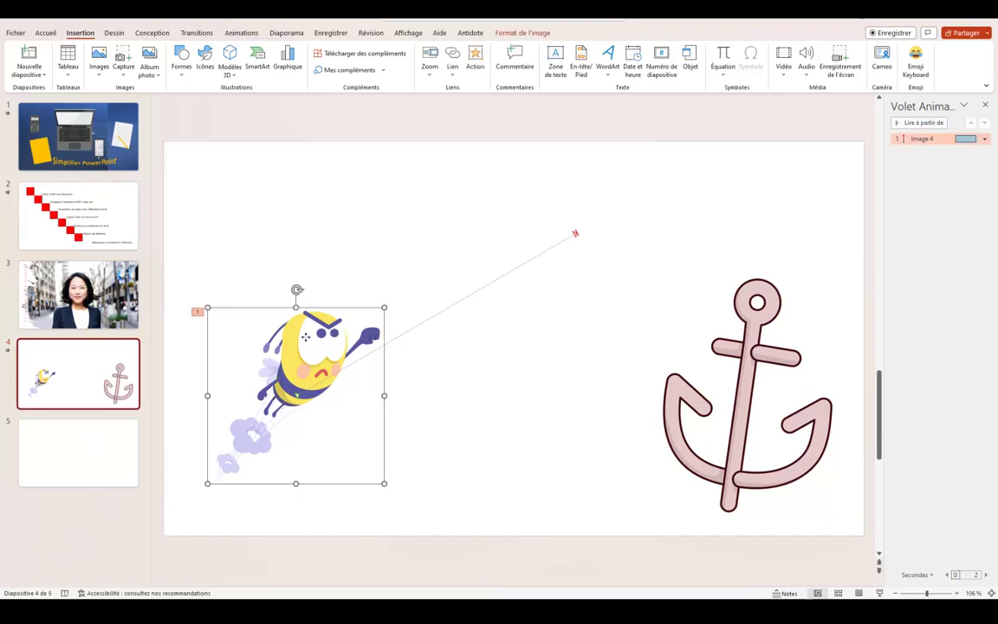
right_click(305, 336)
click(336, 378)
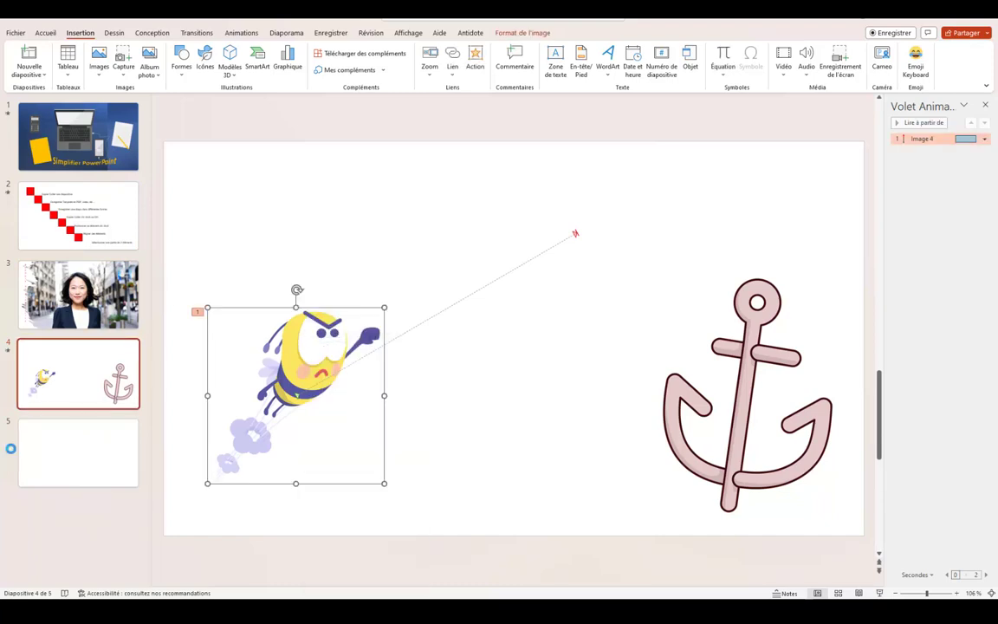
Step: Paste the bee onto slide 5 at the upper left, then reselect the bee on slide 4
click(80, 460)
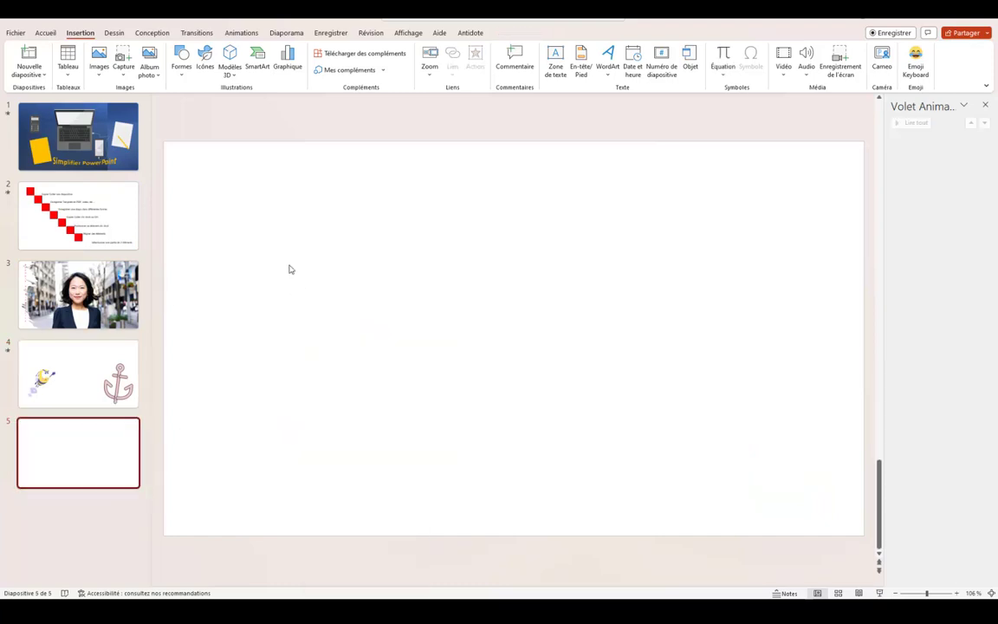
right_click(288, 267)
click(330, 310)
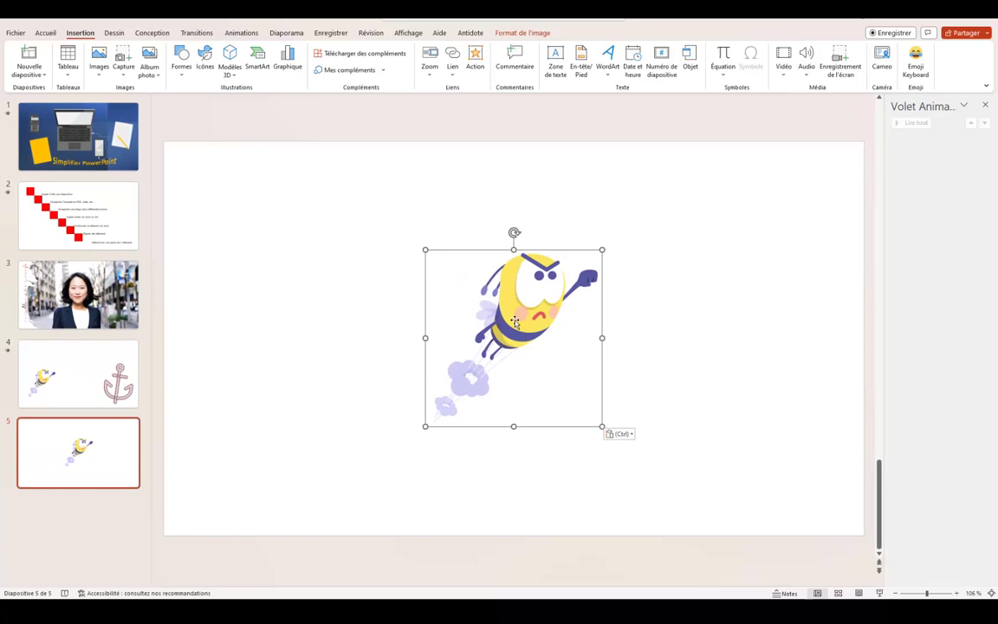
drag(515, 321, 253, 260)
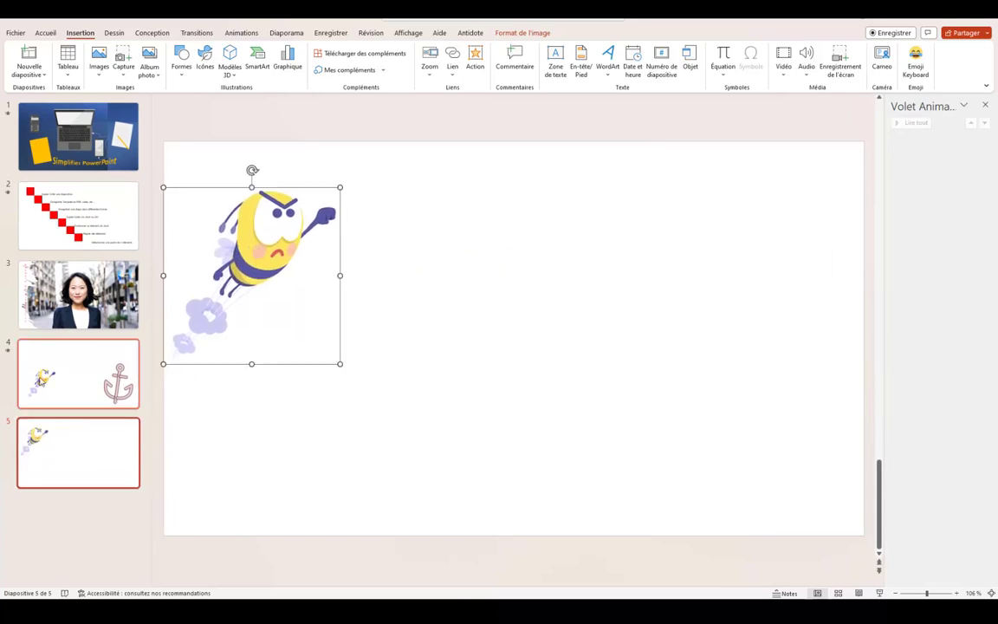
click(41, 378)
click(309, 366)
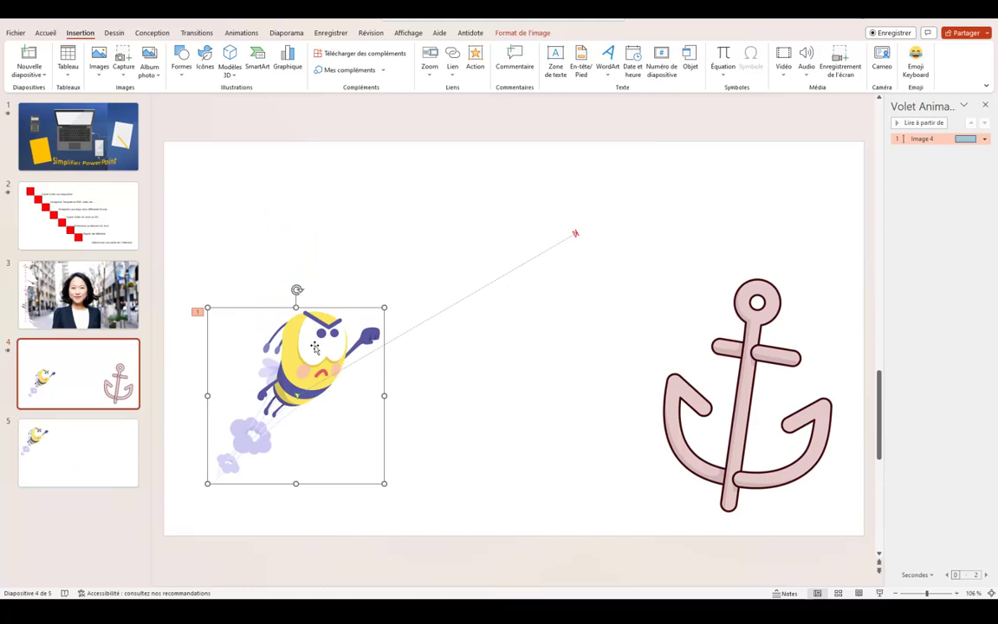
Step: Duplicate the bee with its motion path to the right of the original, then reselect the original
mouse_move(315, 347)
mouse_down()
mouse_move(400, 331)
mouse_move(492, 332)
mouse_up()
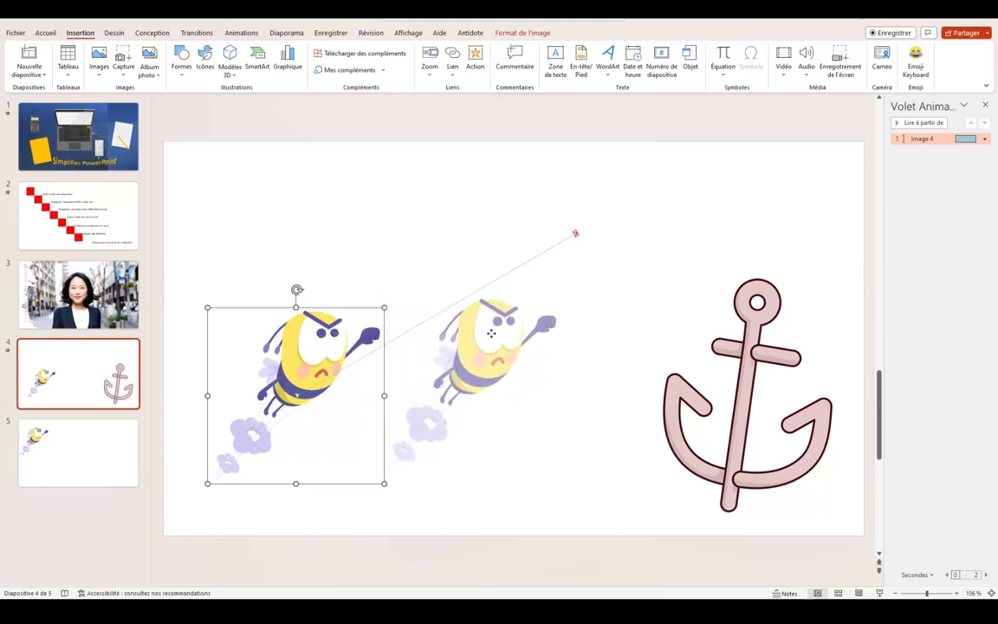
drag(491, 333, 492, 333)
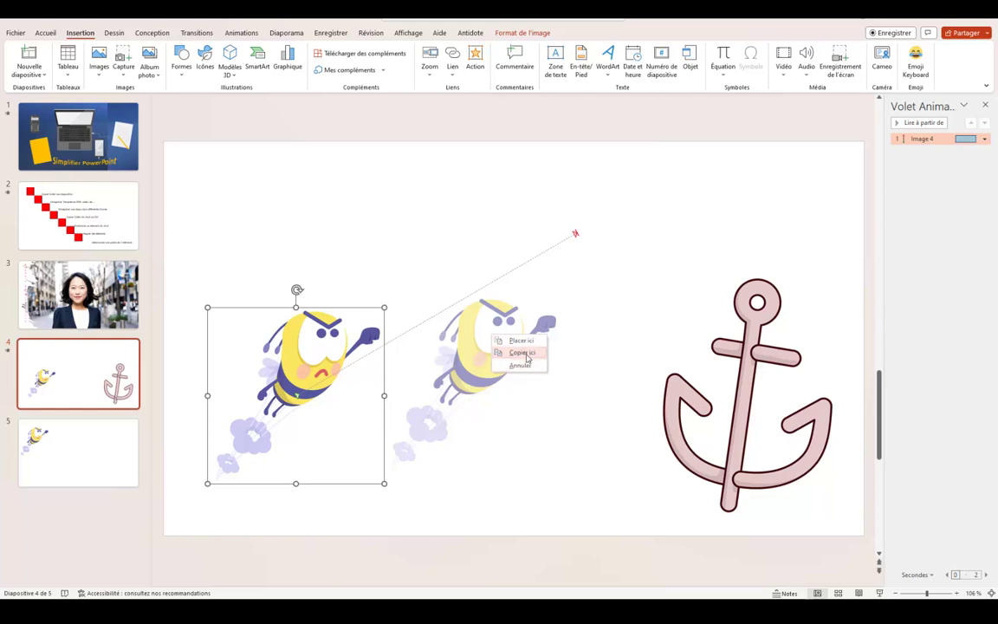
click(522, 352)
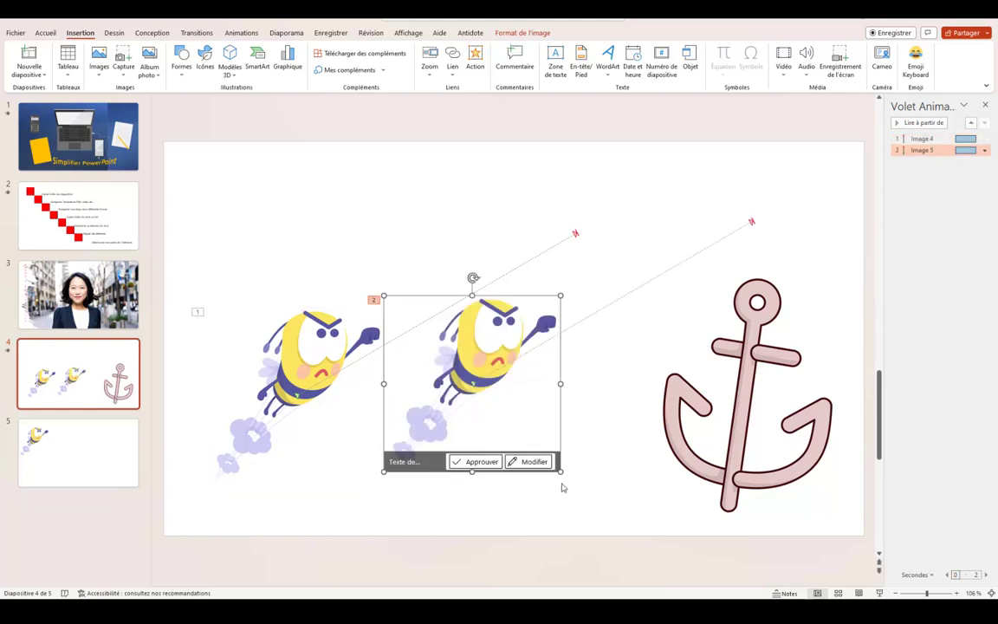
click(396, 498)
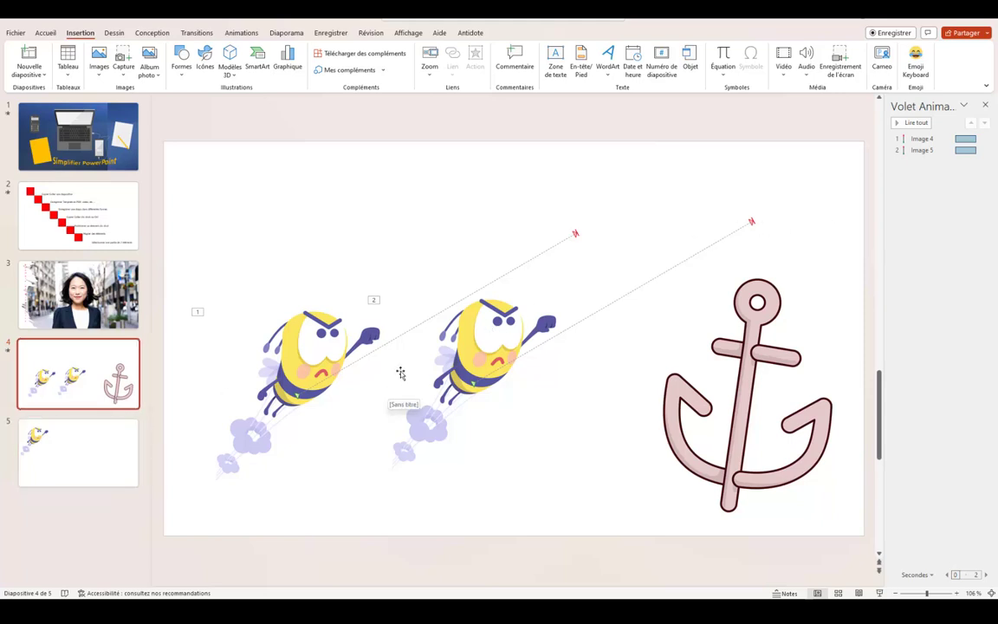
click(311, 347)
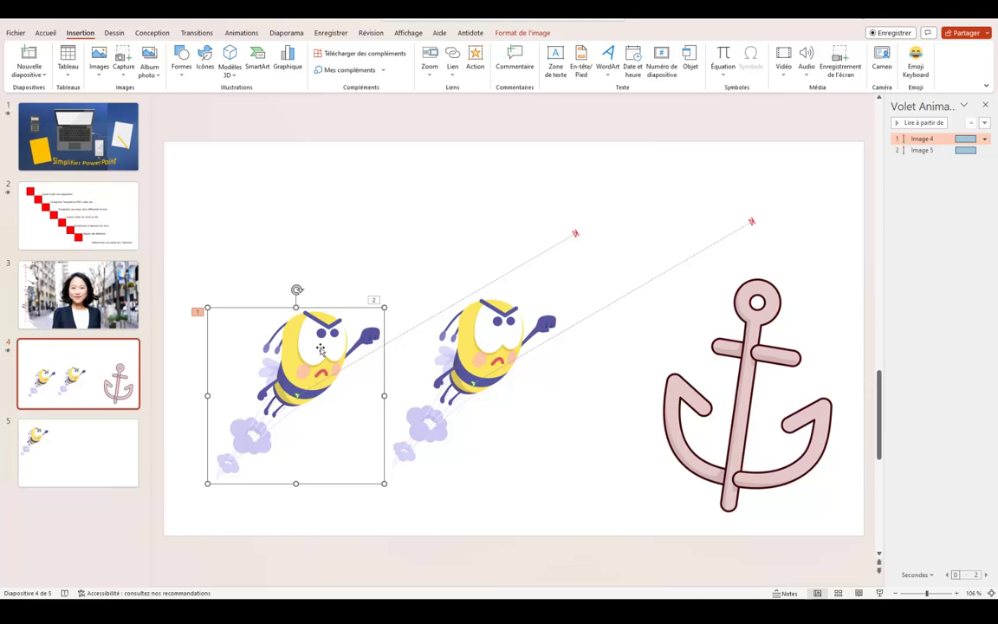
Step: Paste another bee with its diagonal motion path onto slide 5, then return to slide 4
click(78, 452)
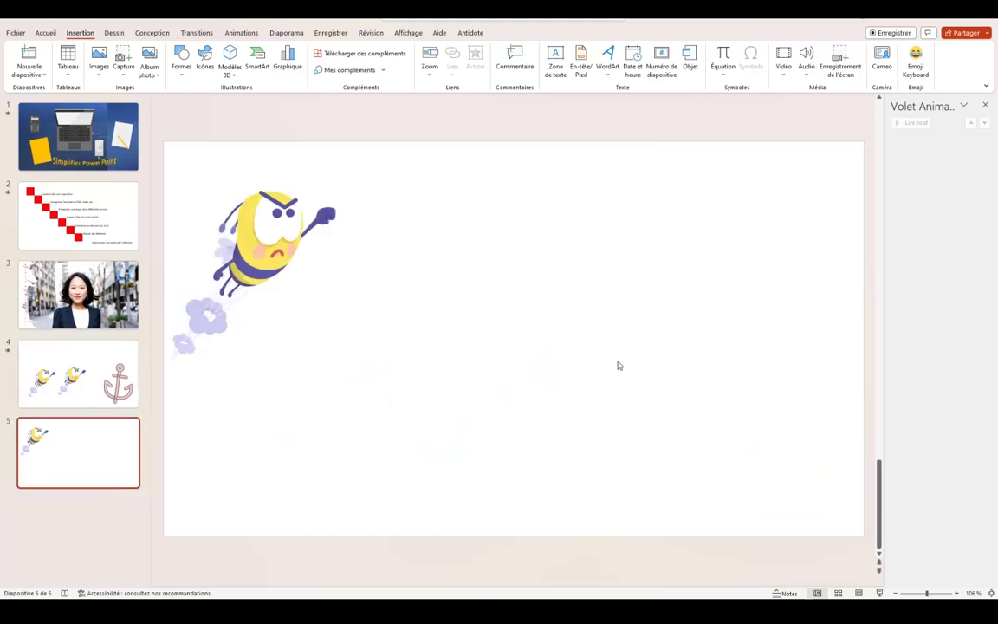
key(ctrl+v)
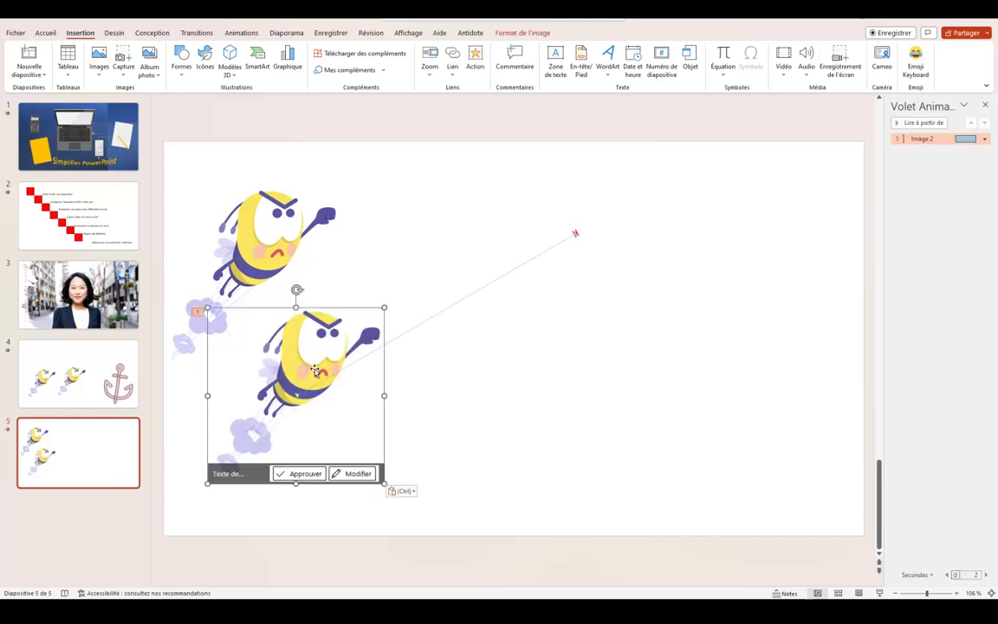
click(577, 386)
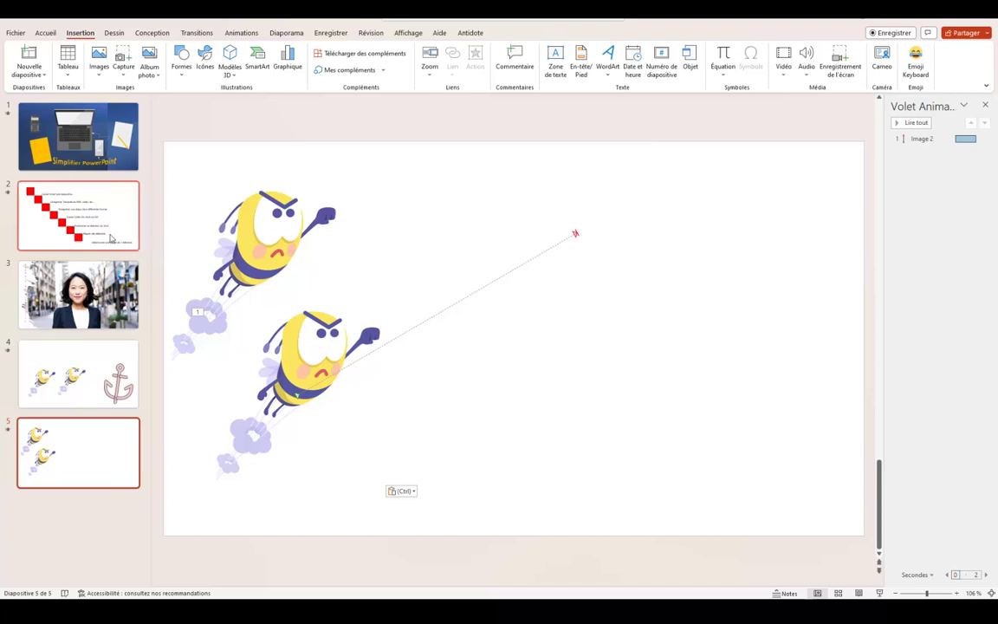
click(65, 368)
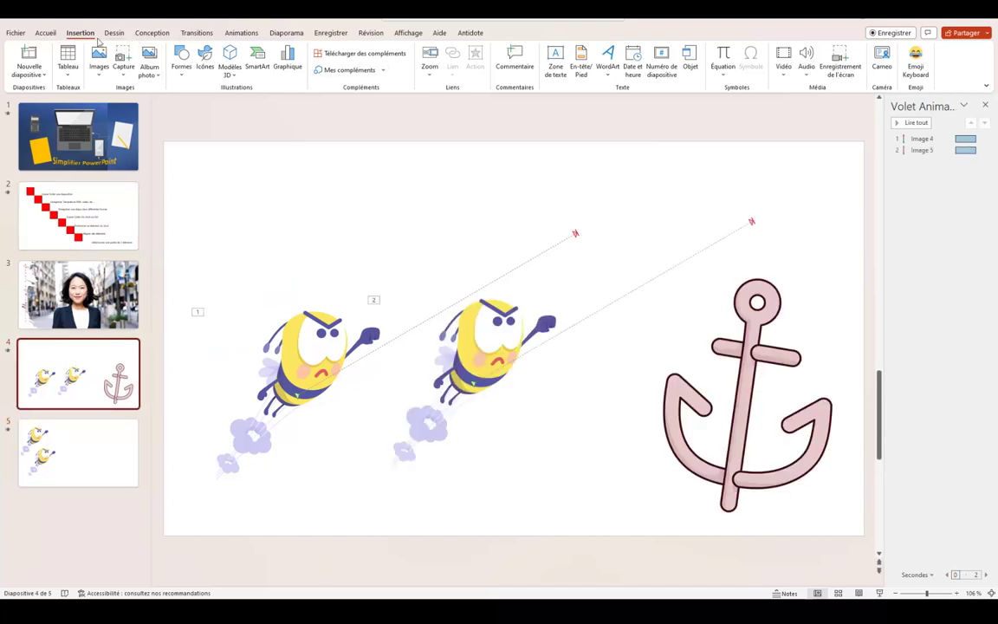
Step: Add a text box reading "C'est une belle abeille" above the bees and select its text
click(556, 65)
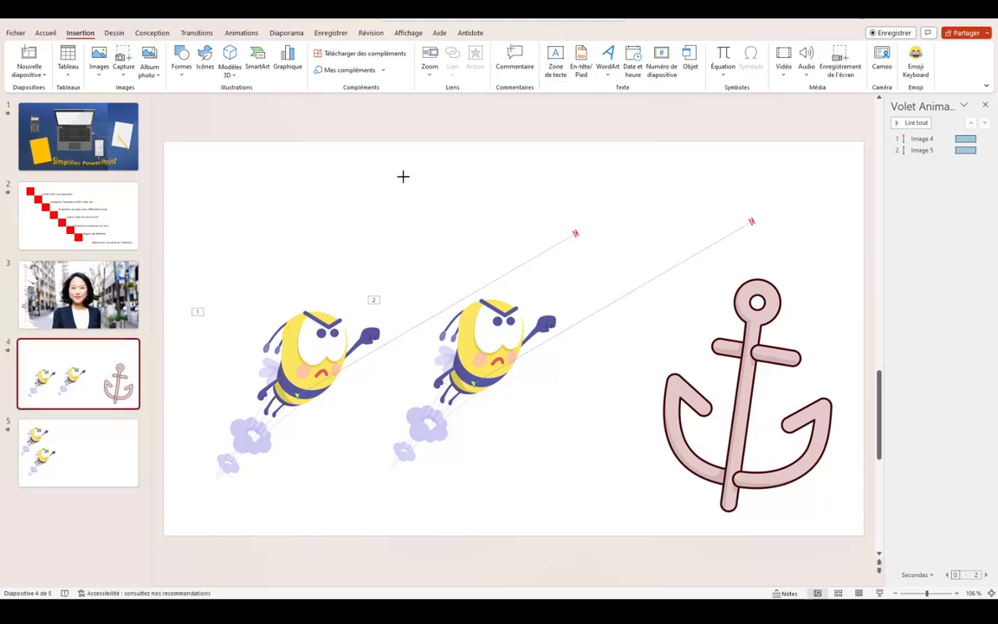
drag(337, 177, 593, 217)
text(C'est)
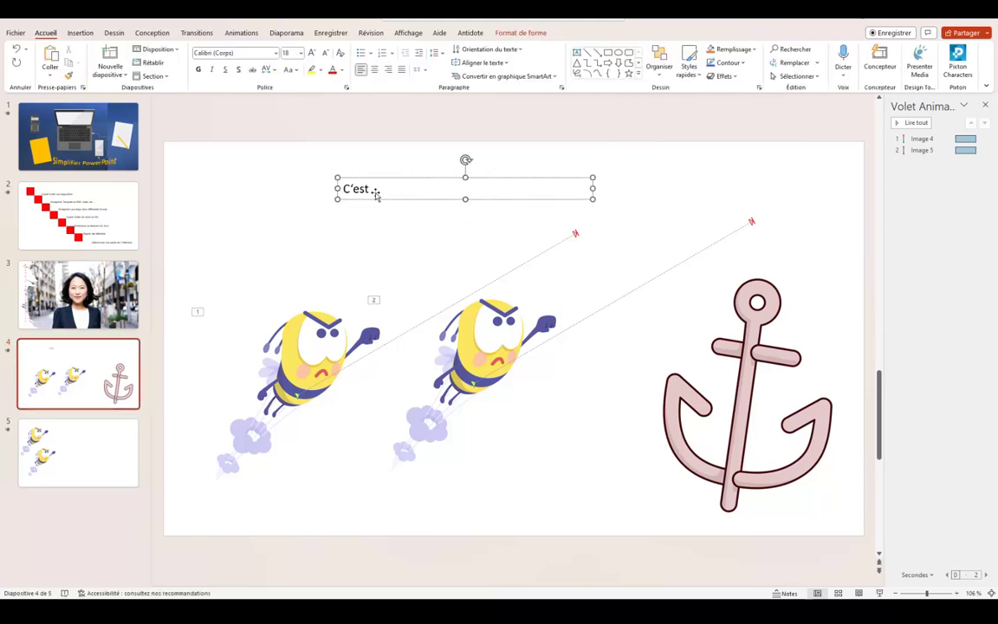
text( une belle a)
text(beille)
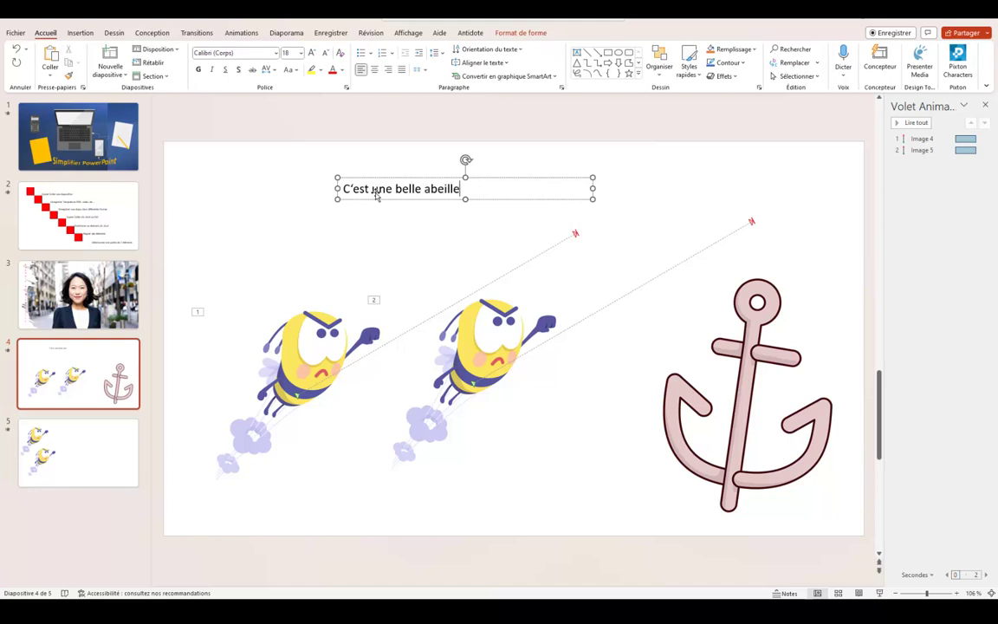
triple_click(397, 189)
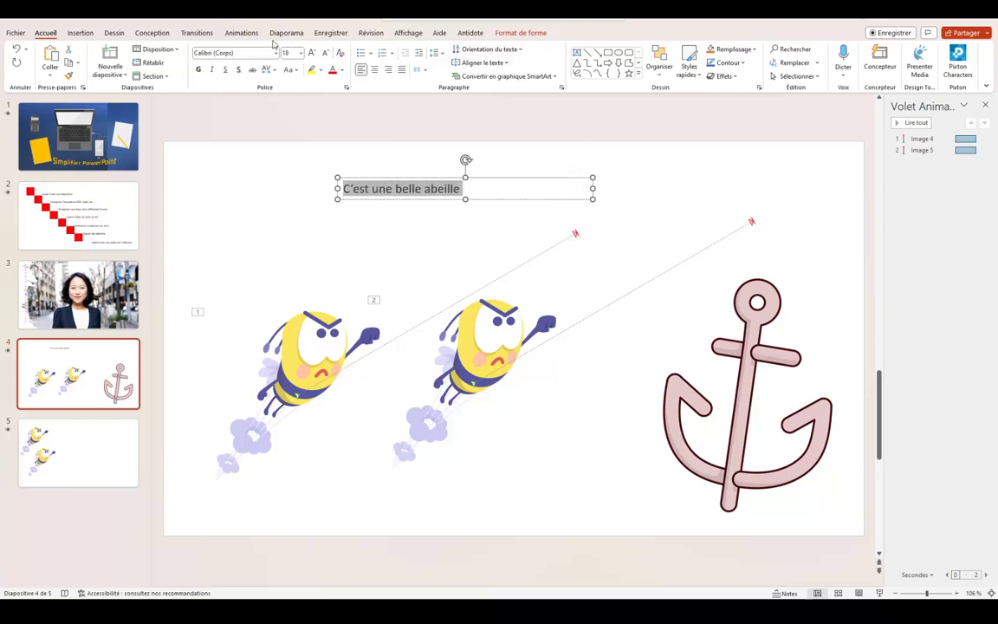
click(241, 33)
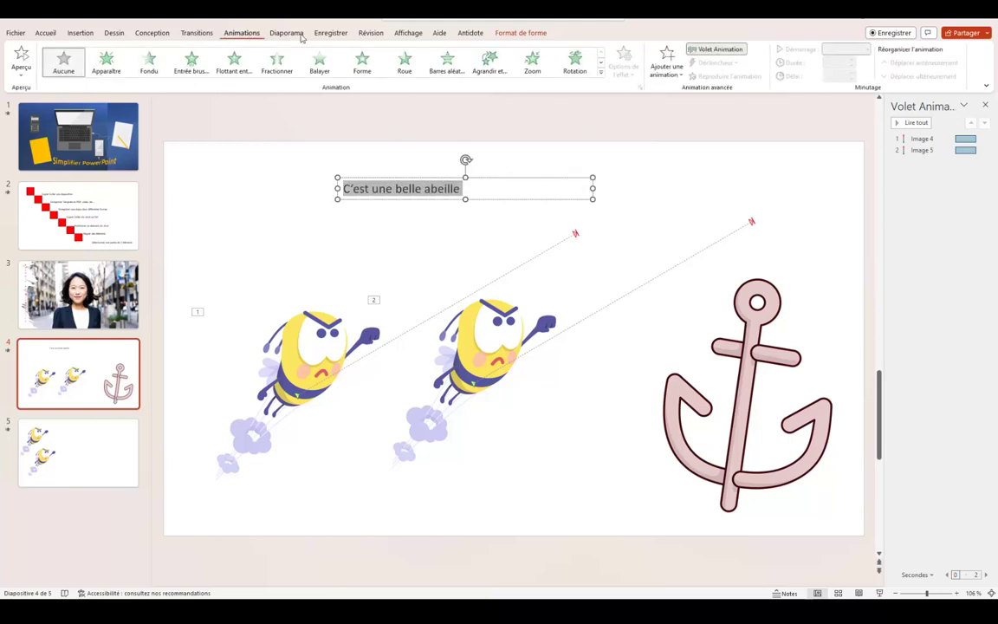
Step: Give the caption a Fondu entrance set to start after the previous animation
click(667, 60)
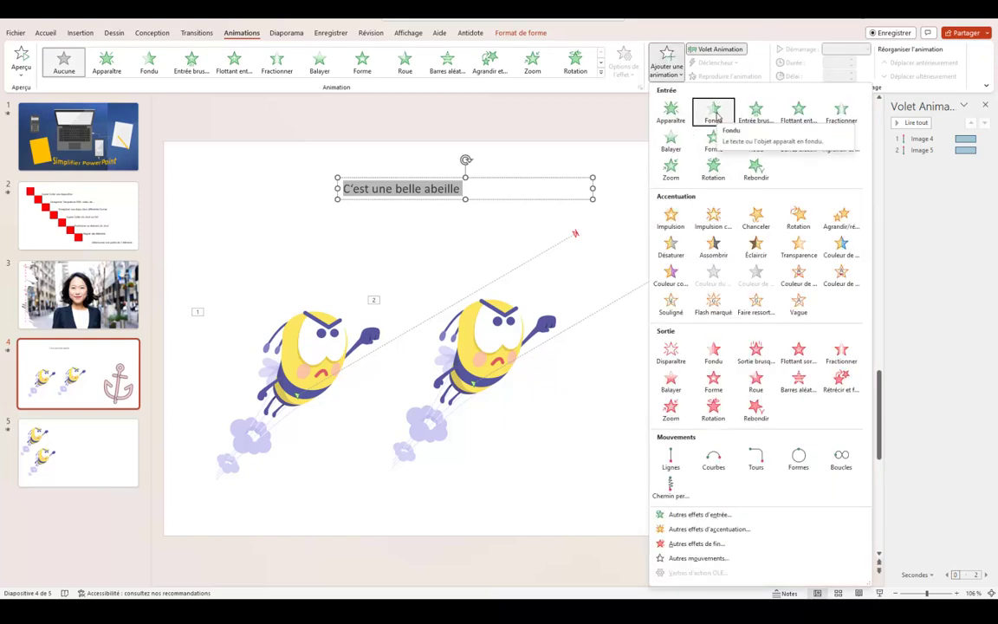
click(726, 114)
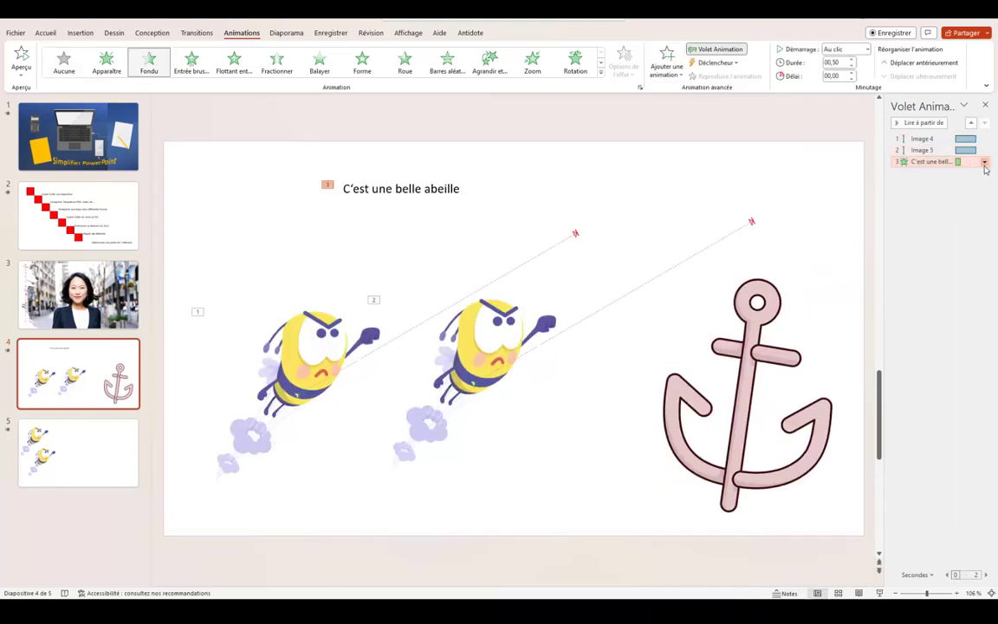
click(985, 163)
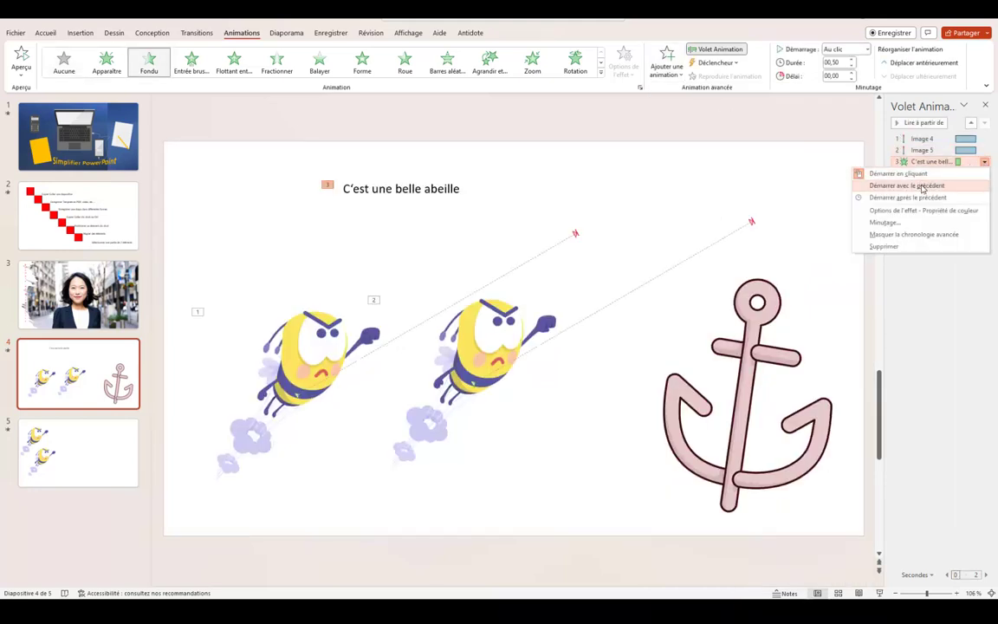
click(924, 198)
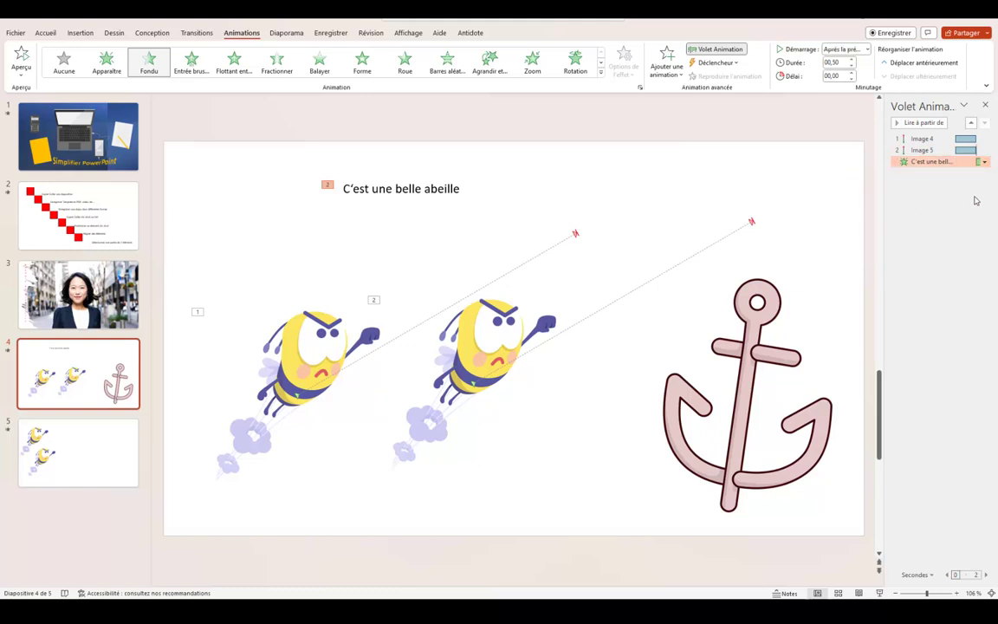
click(415, 178)
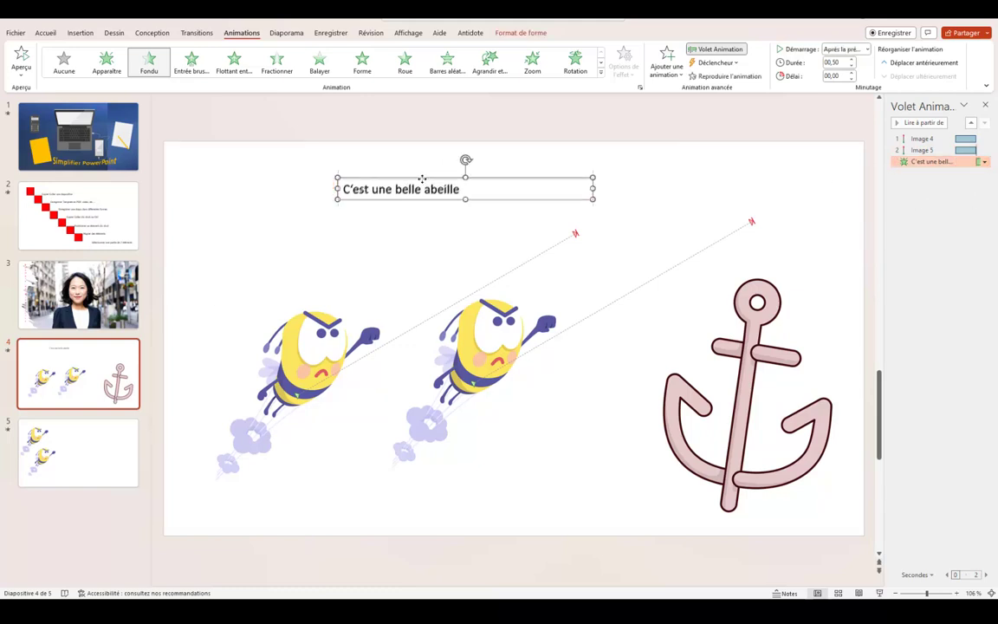
Step: Copy the 'C'est une belle abeille' text box just below the original, then select the top box
drag(422, 178, 420, 218)
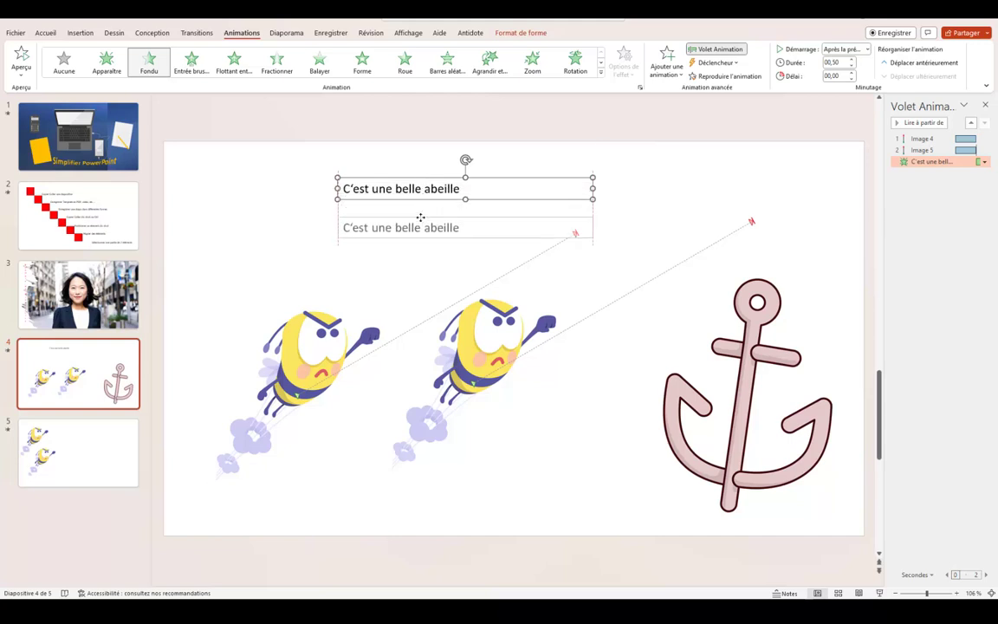
drag(421, 217, 421, 219)
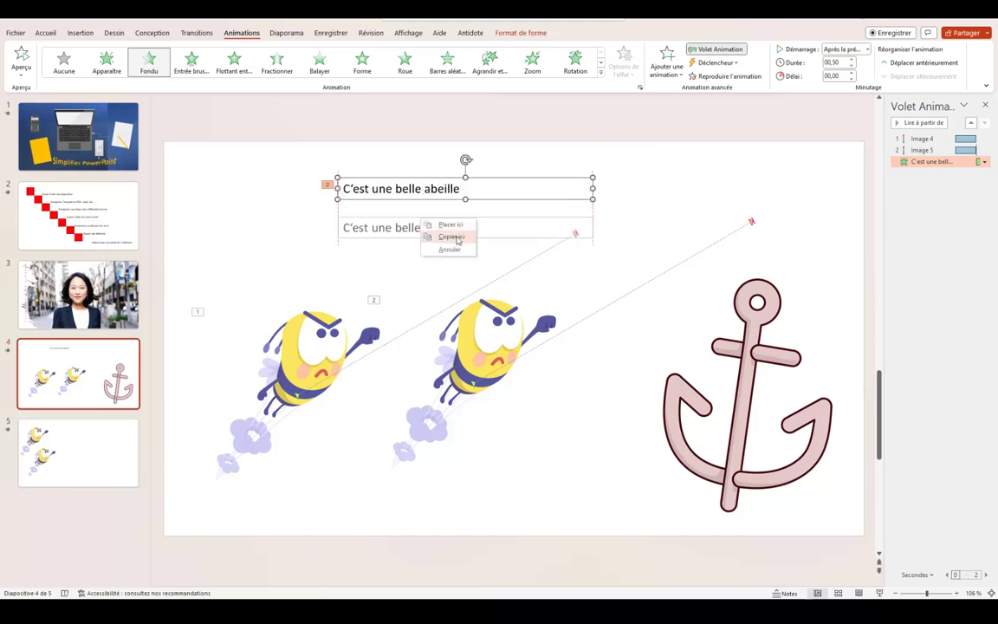
click(452, 237)
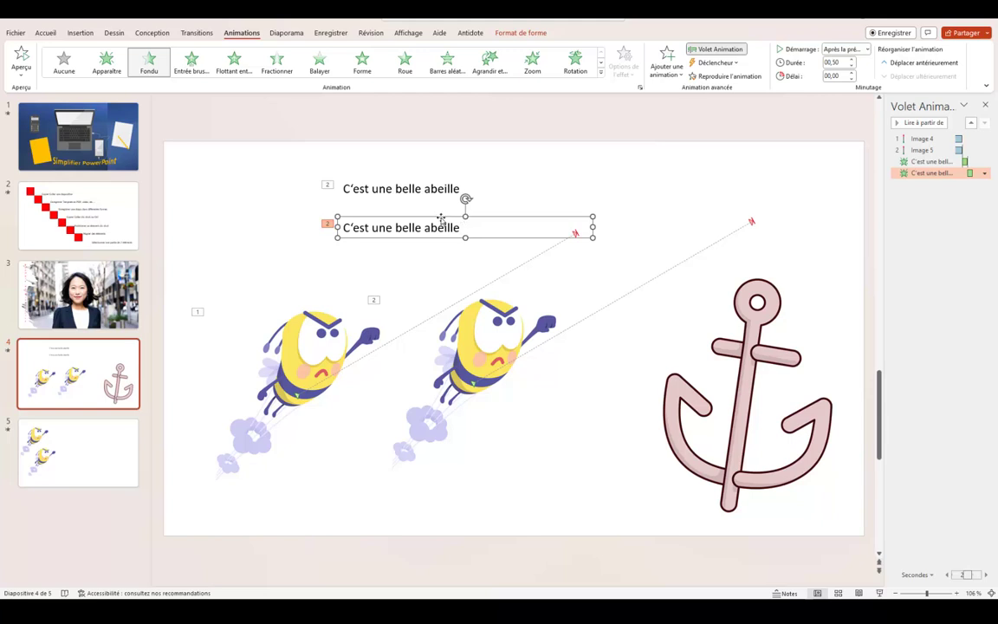
click(435, 178)
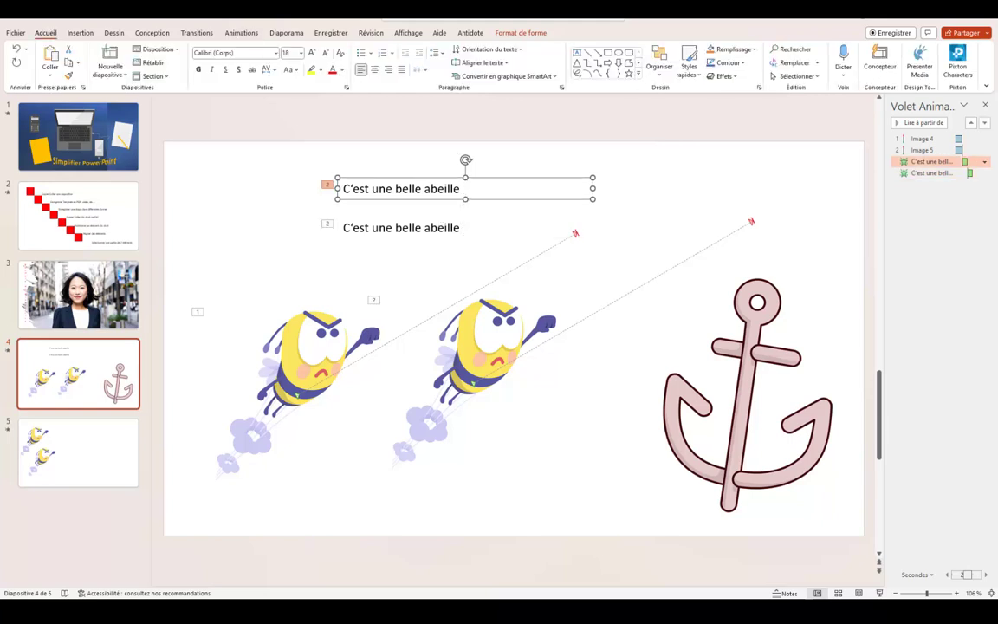
Step: Paste the copied caption text box onto slide 5 and return to slide 4
click(98, 466)
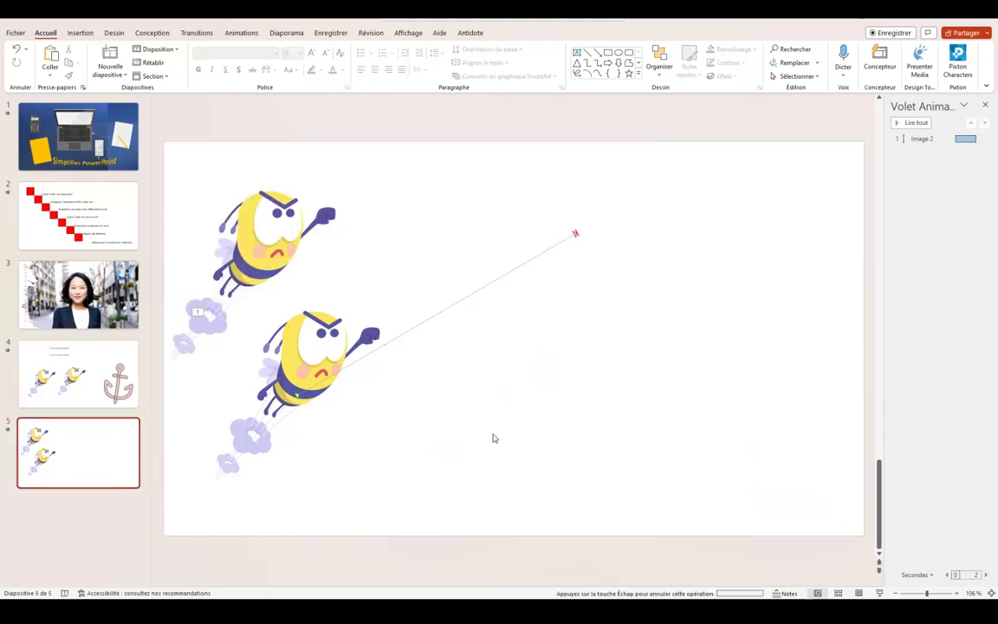
key(ctrl+v)
click(78, 373)
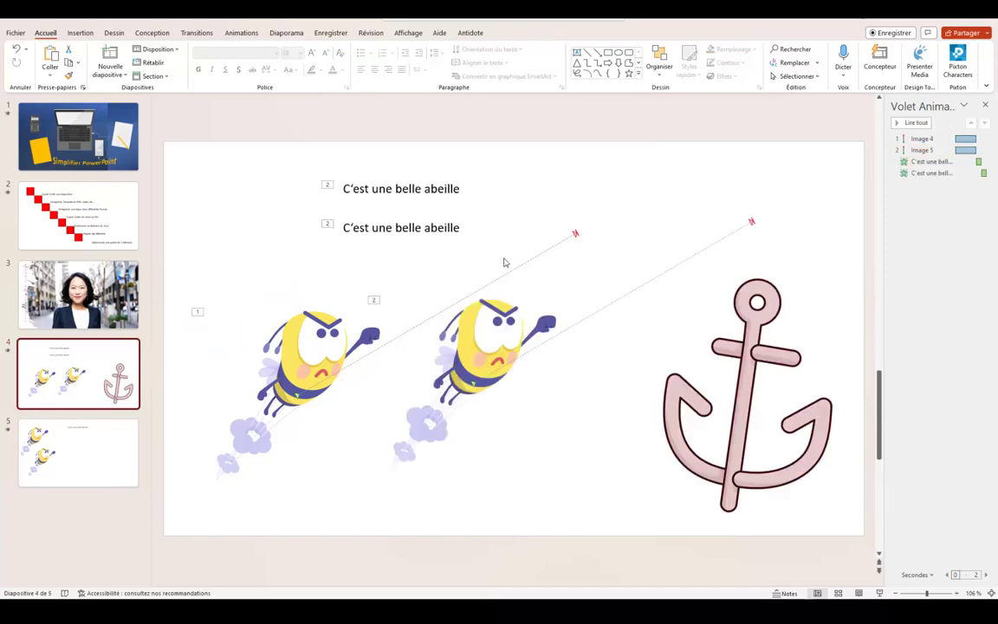
Step: Select the top 'C'est une belle abeille' caption on slide 4, check slide 2, and return
click(392, 188)
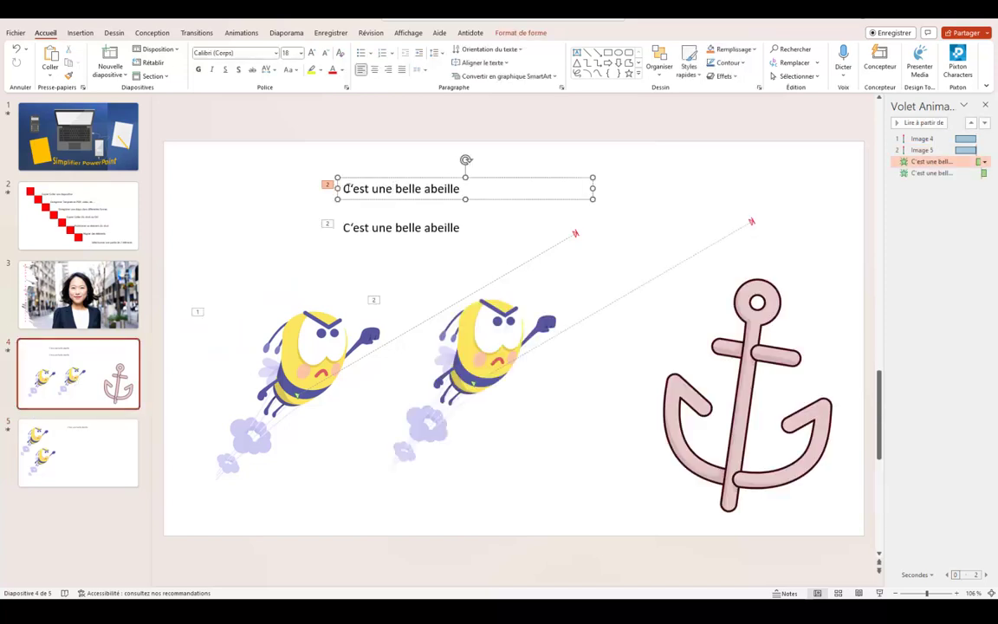
drag(343, 188, 461, 189)
click(212, 195)
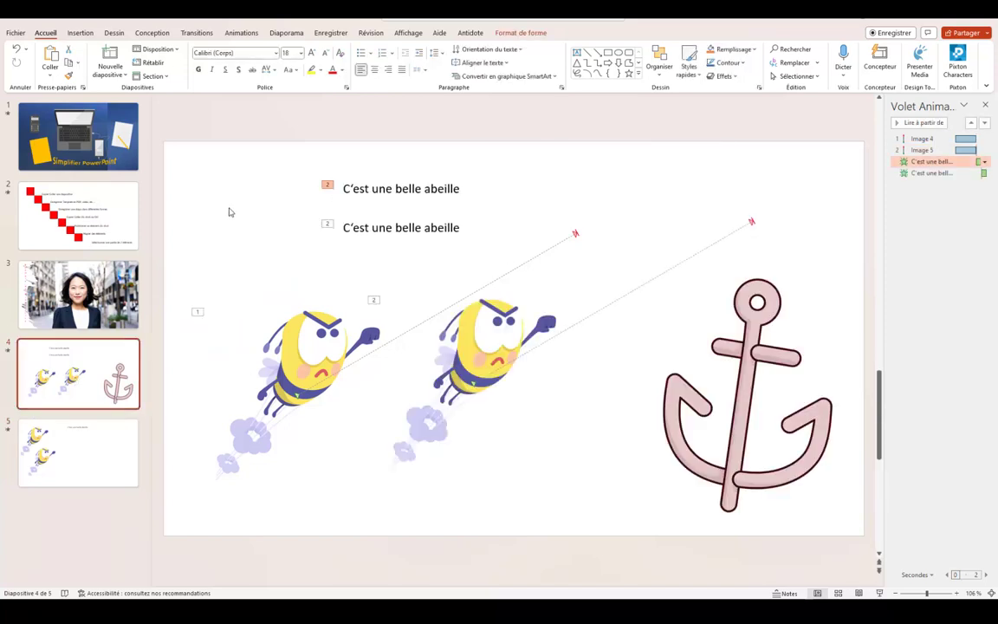
click(441, 188)
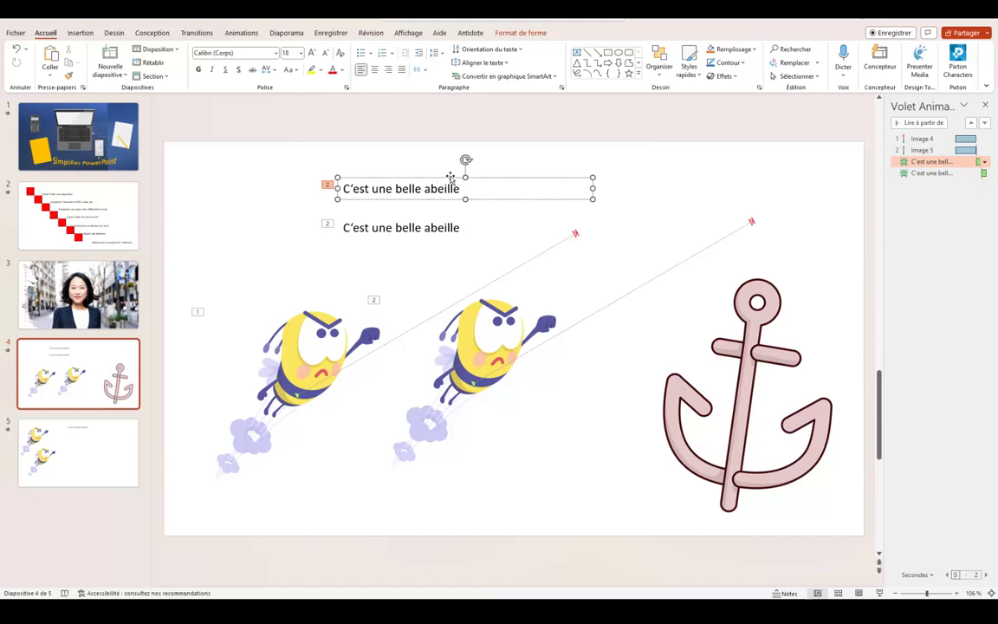
click(451, 176)
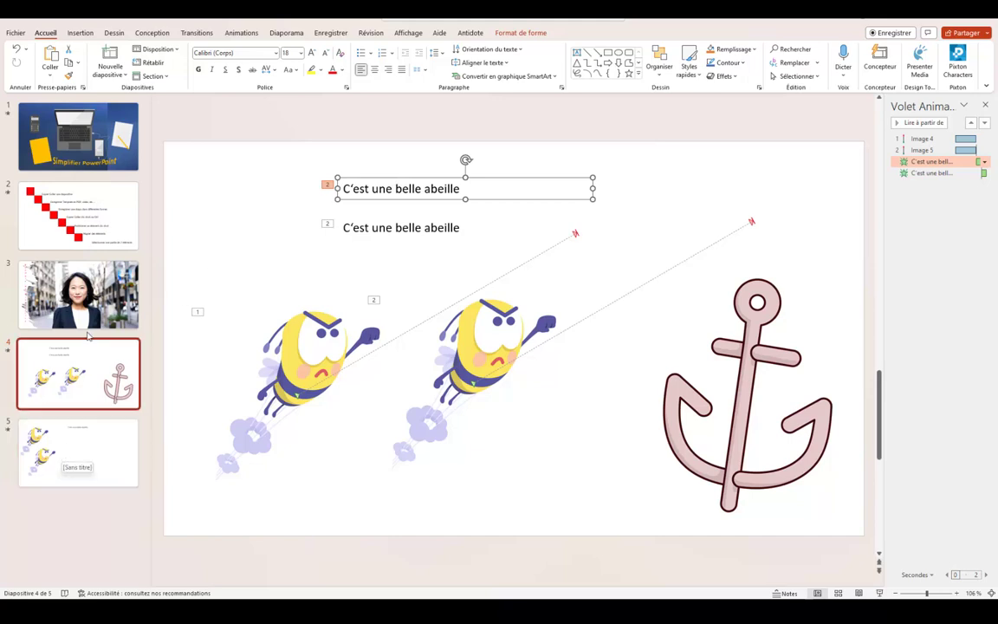
click(98, 221)
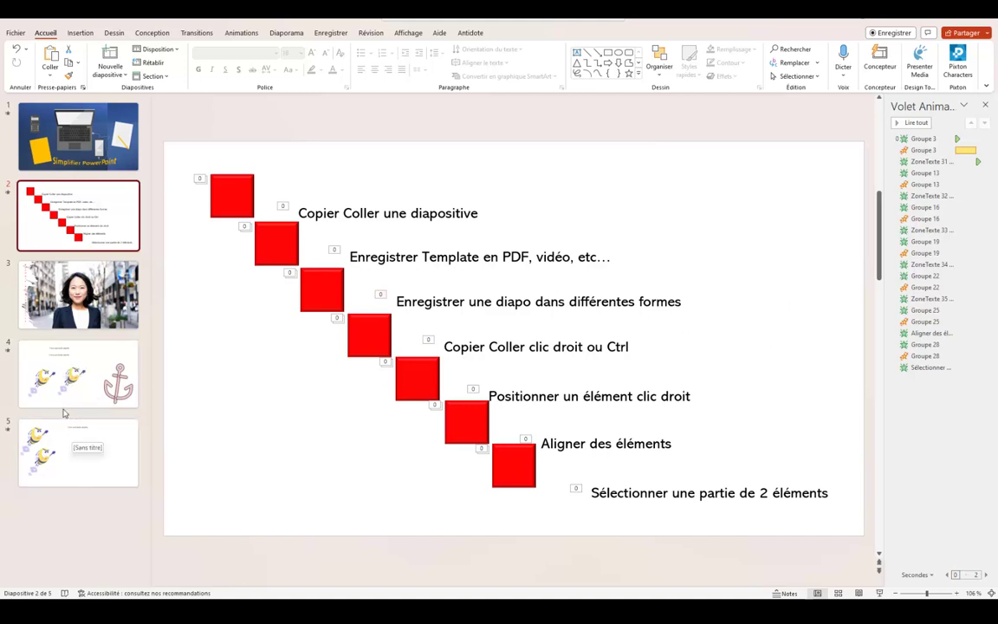
click(54, 340)
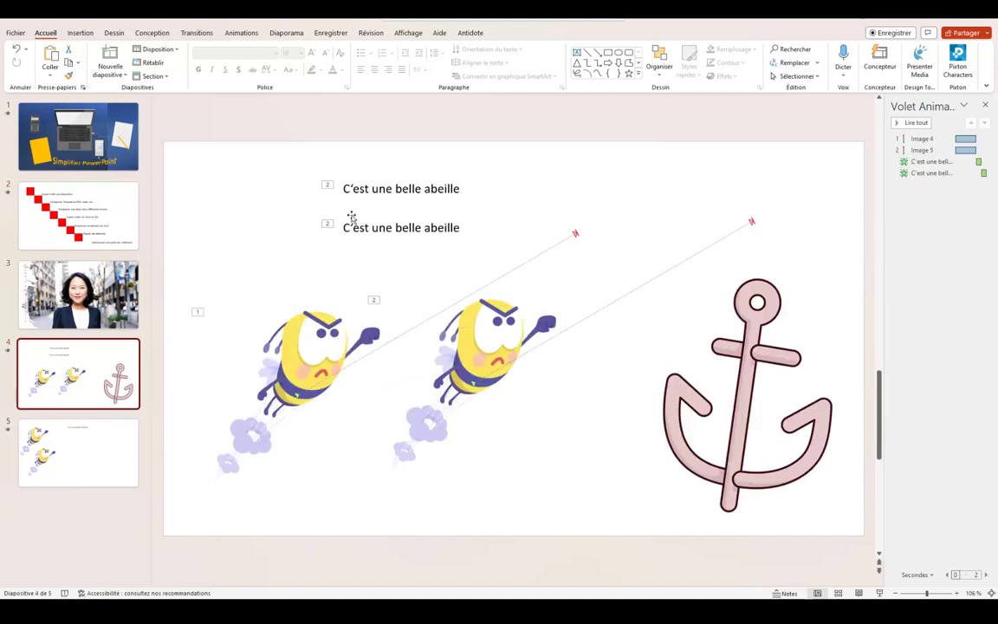
Step: Delete the second bee and move the anchor to the slide centre beside the remaining bee
click(479, 372)
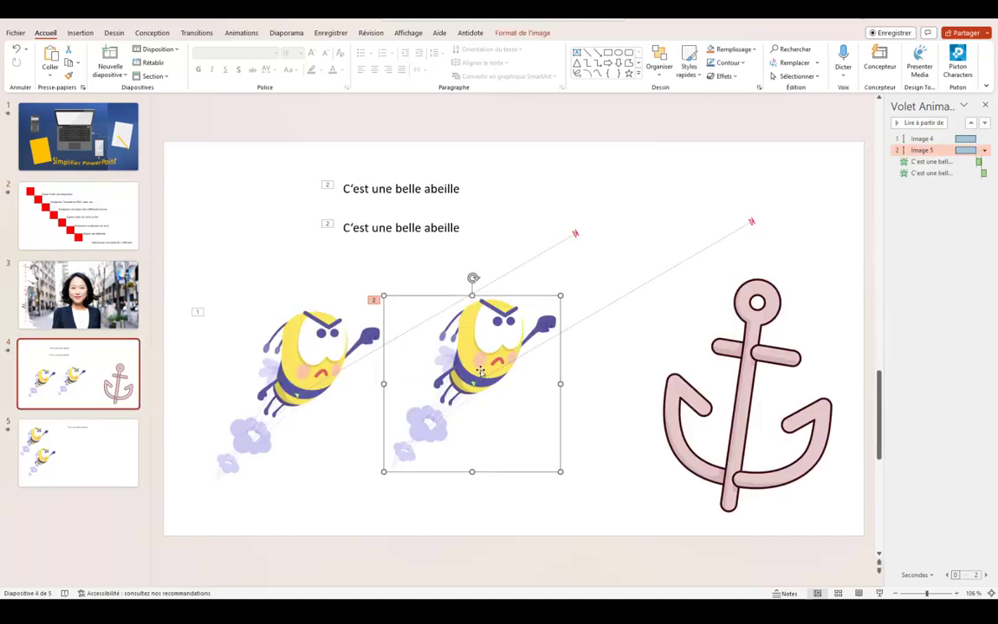
key(Delete)
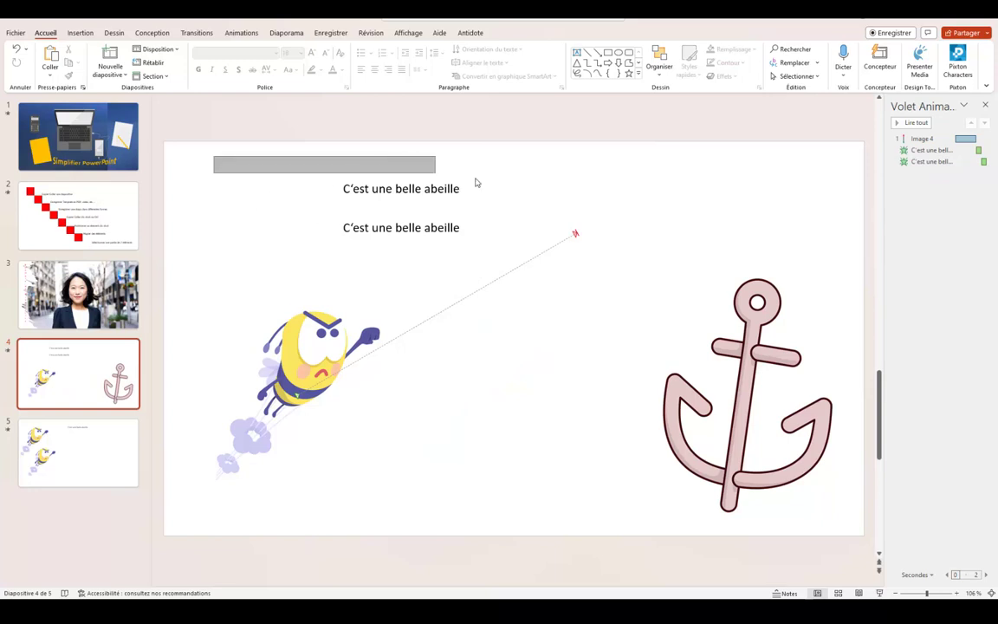
click(740, 414)
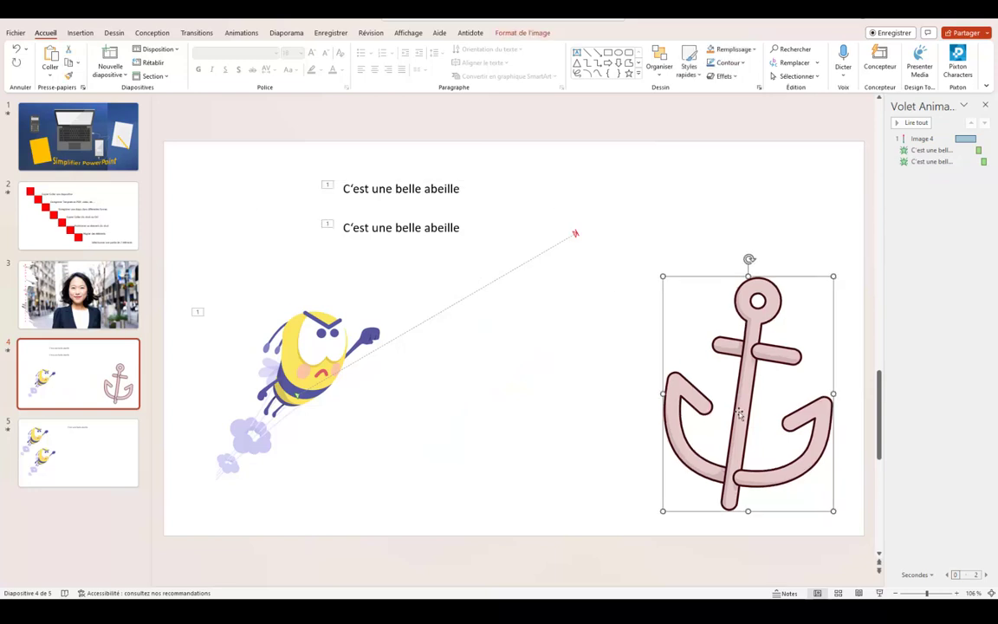
drag(740, 414, 505, 426)
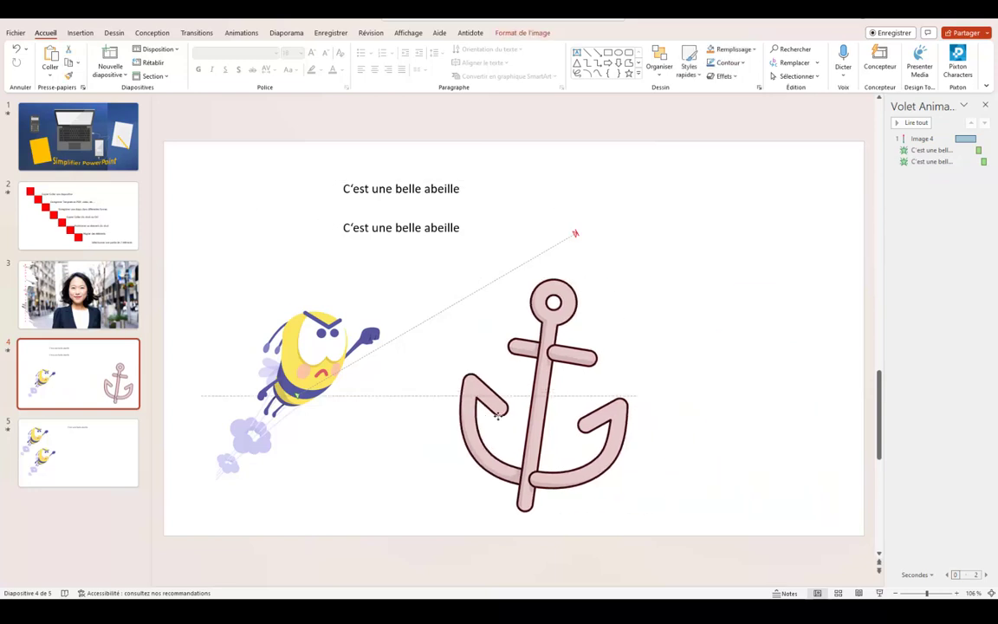
Step: Shift the first caption down so it lines up with the second caption
click(269, 319)
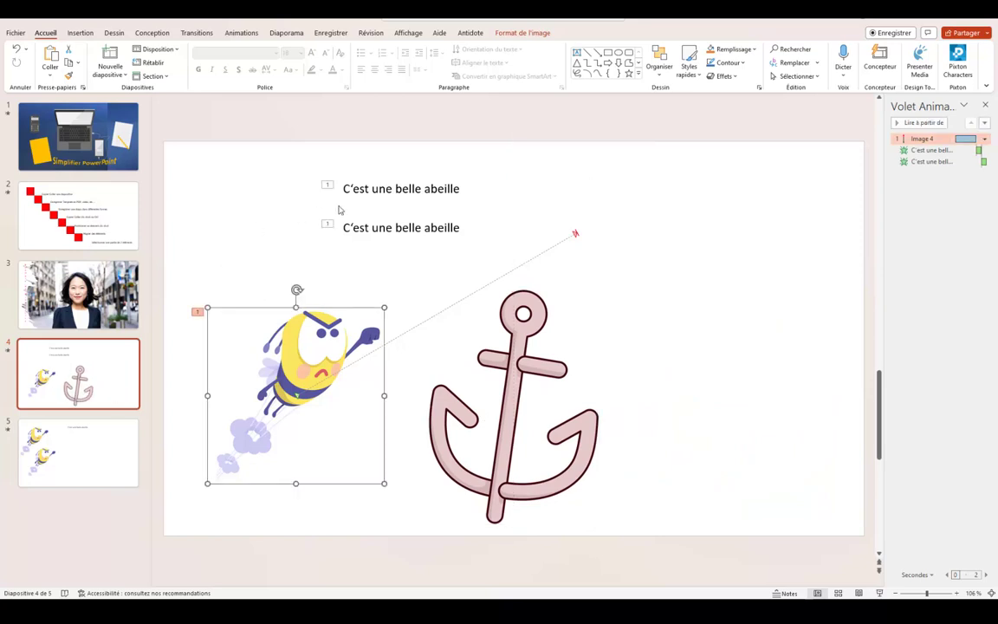
click(346, 177)
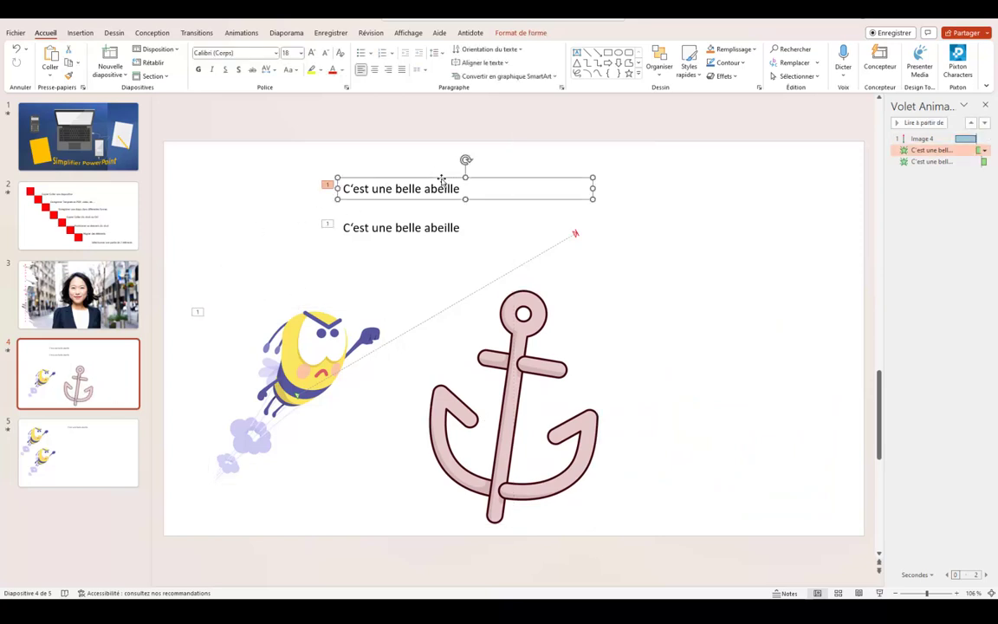
drag(442, 179, 441, 200)
click(235, 231)
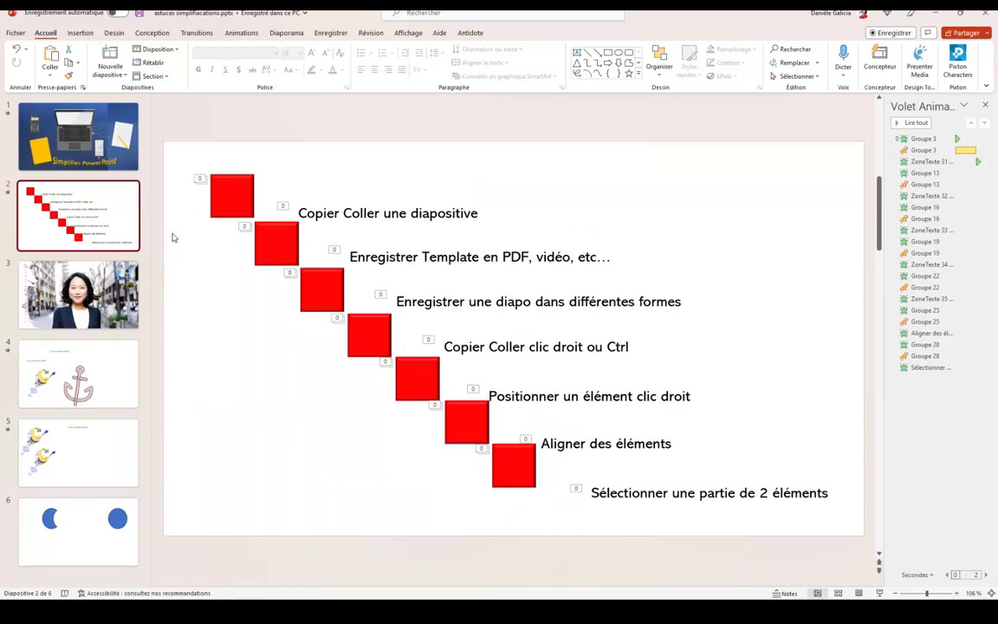
Step: On slide 4, place the top caption left-aligned directly above the lower caption
click(59, 390)
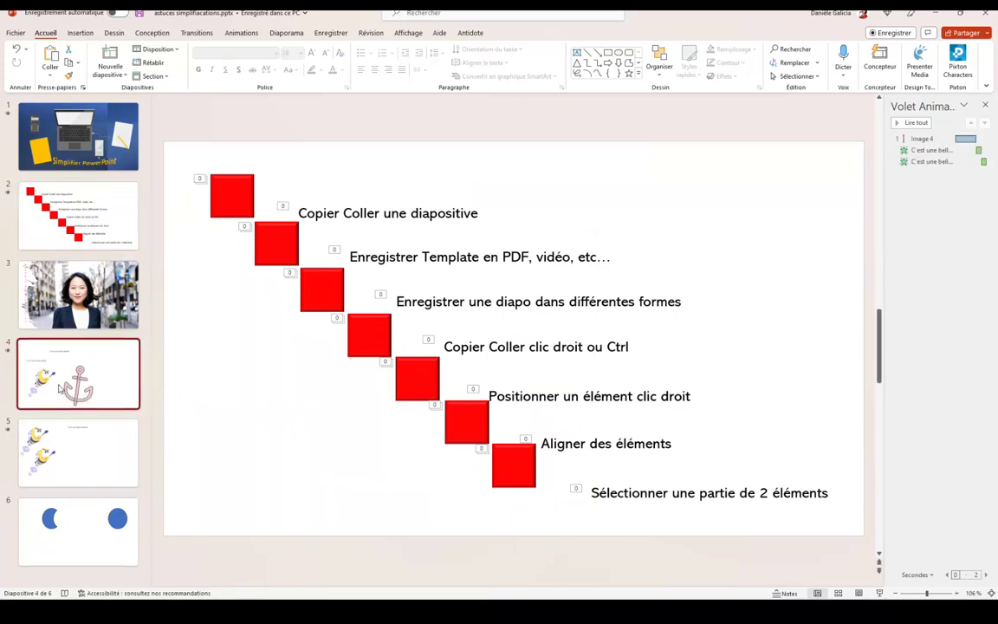
click(347, 208)
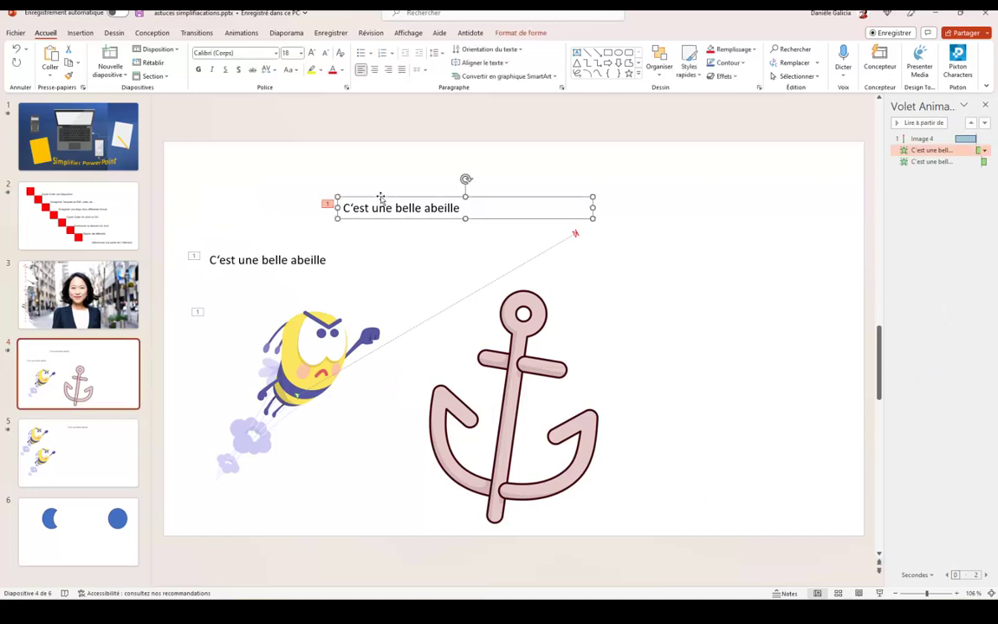
key(Tab)
key(shift+Tab)
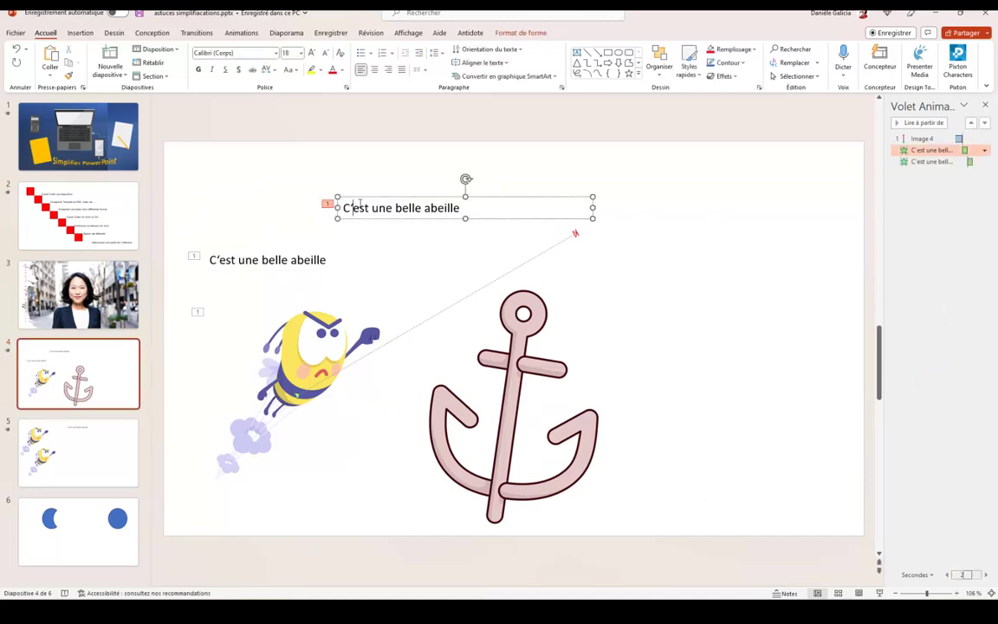
key(Escape)
drag(393, 199, 300, 209)
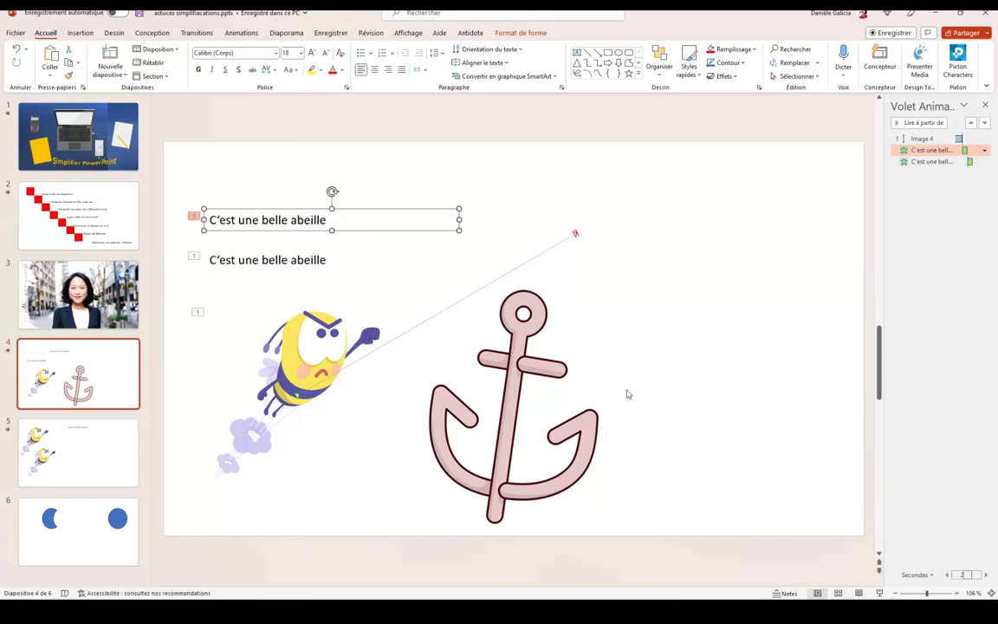
click(676, 416)
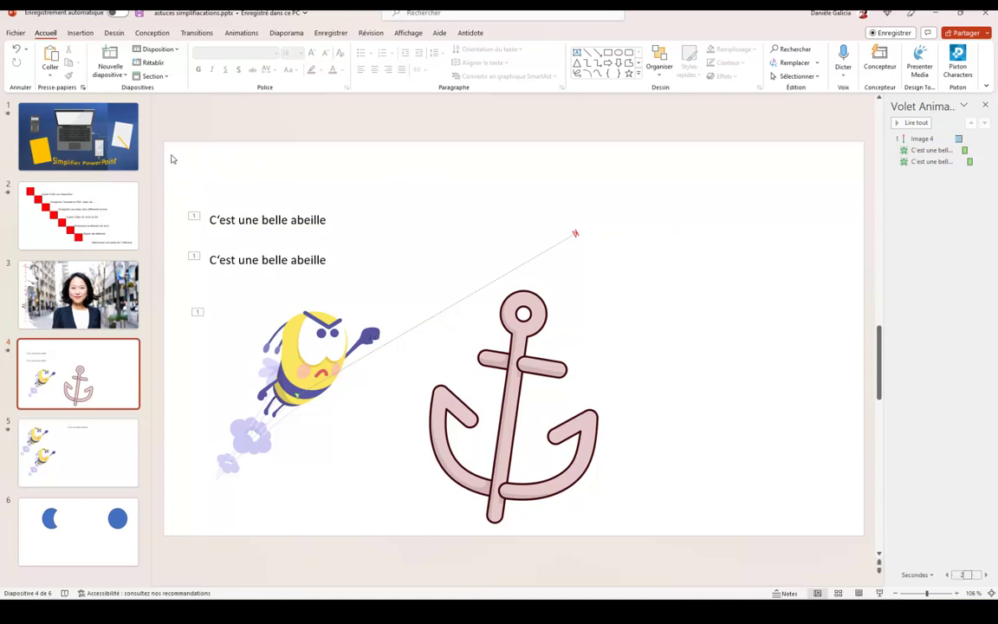
Step: Select both captions, the bee and the anchor, and move them together further right
drag(171, 159, 684, 557)
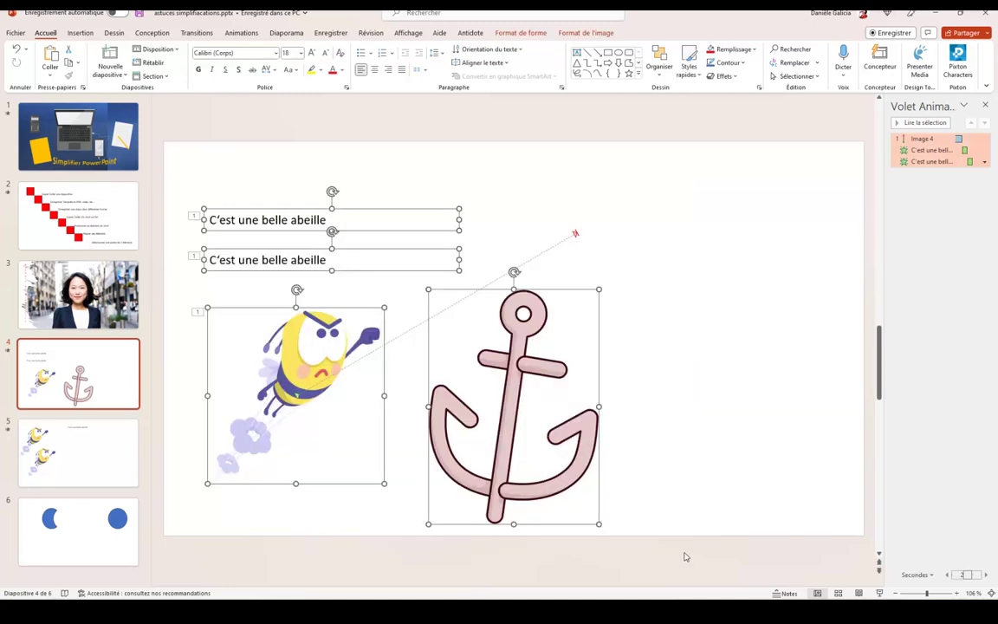
right_click(583, 514)
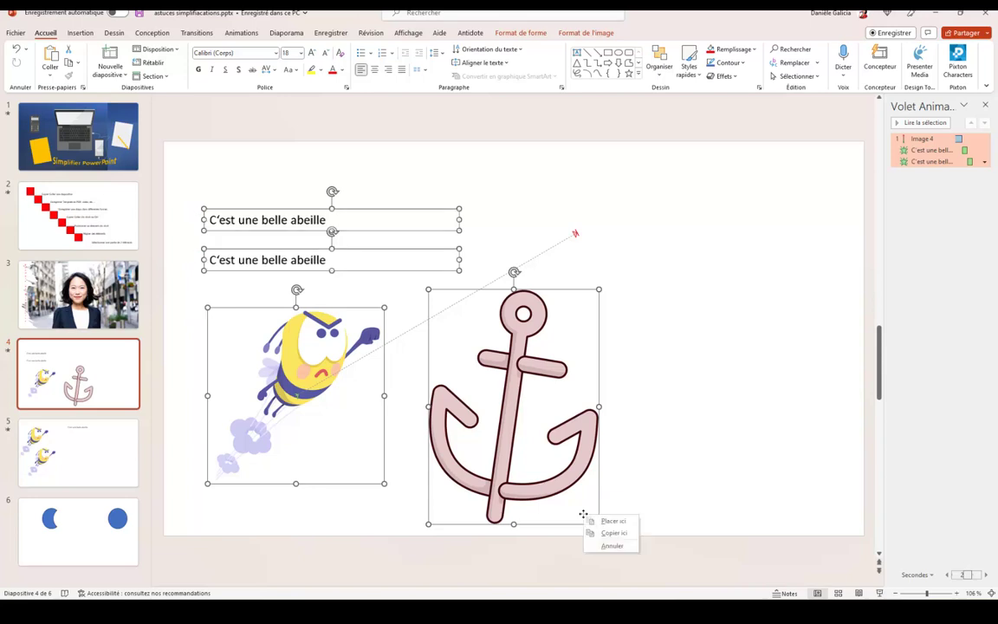
click(583, 514)
drag(584, 515, 735, 500)
right_click(735, 500)
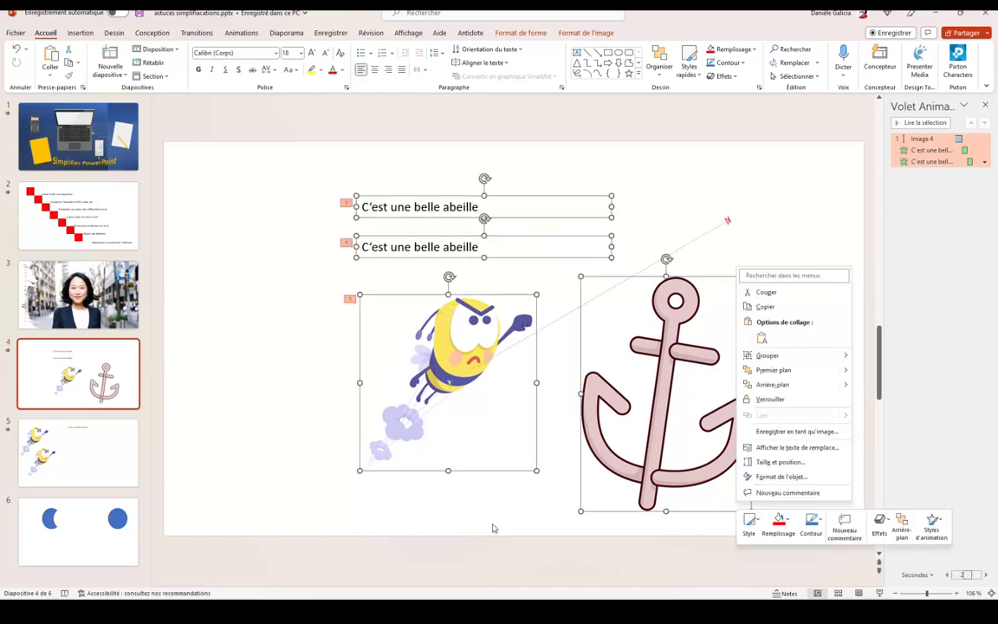
key(Escape)
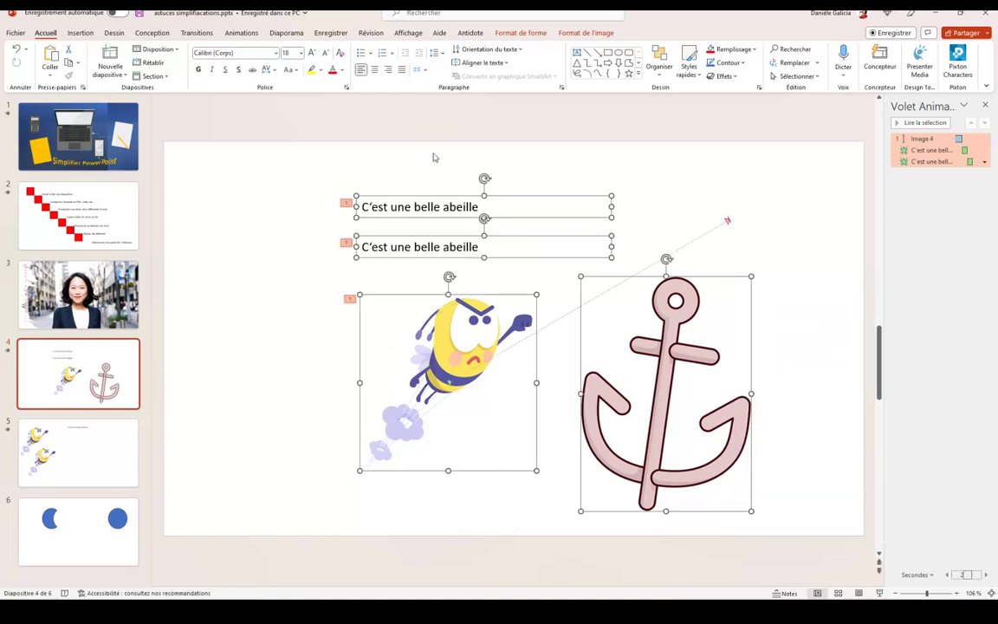
click(434, 157)
click(431, 206)
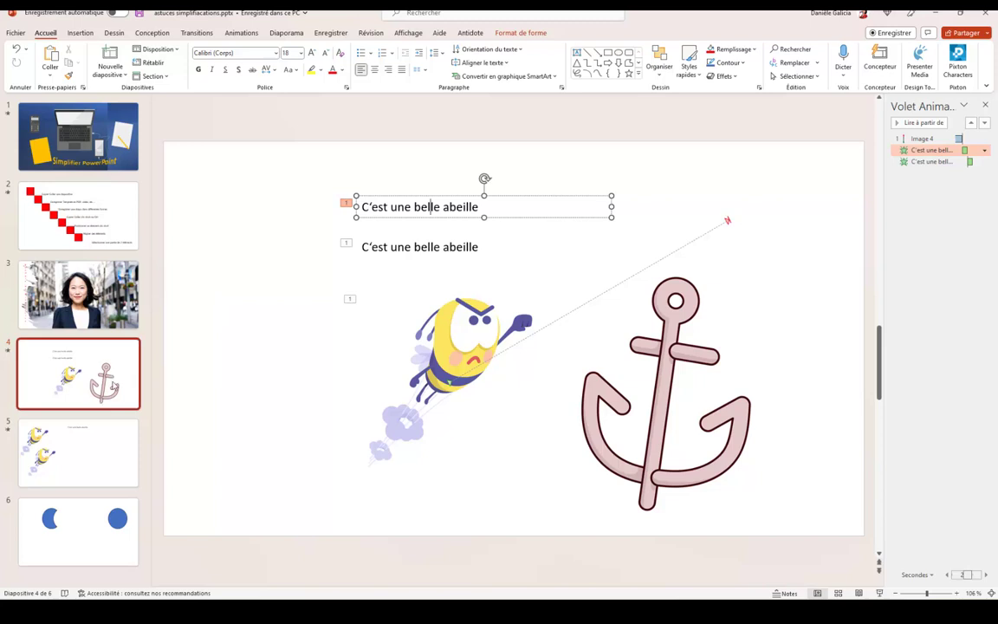
click(252, 182)
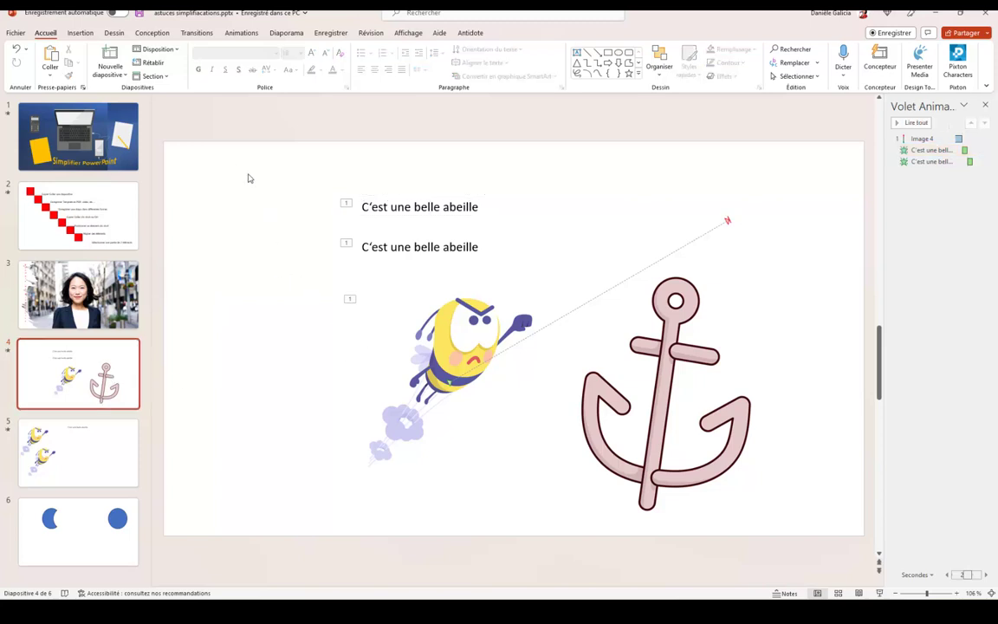
key(ctrl+a)
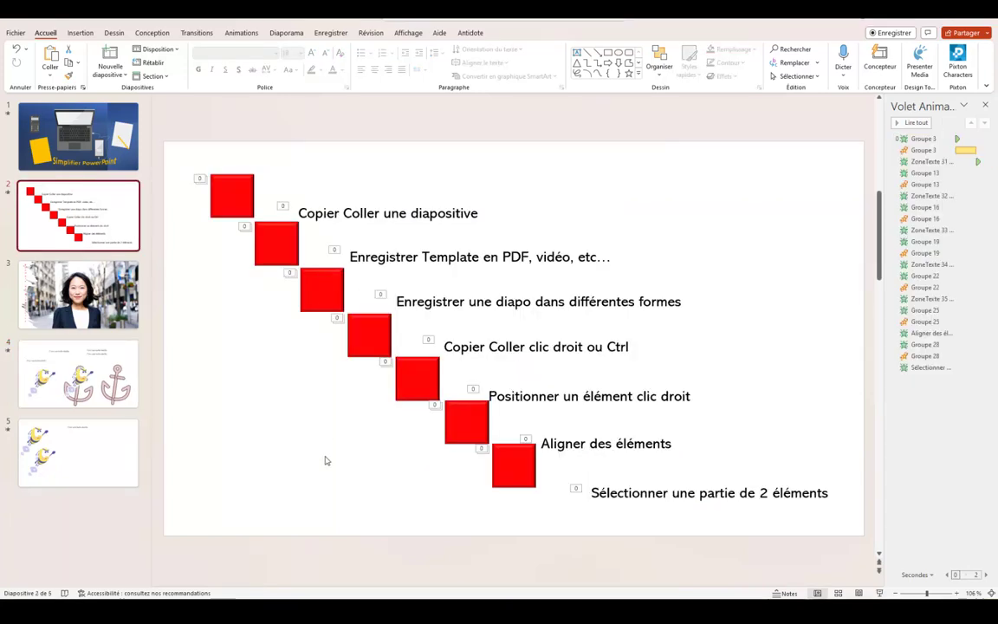
Step: Open slide 5 and select its lower and upper bees, with the Insertion ribbon showing
click(109, 473)
click(316, 352)
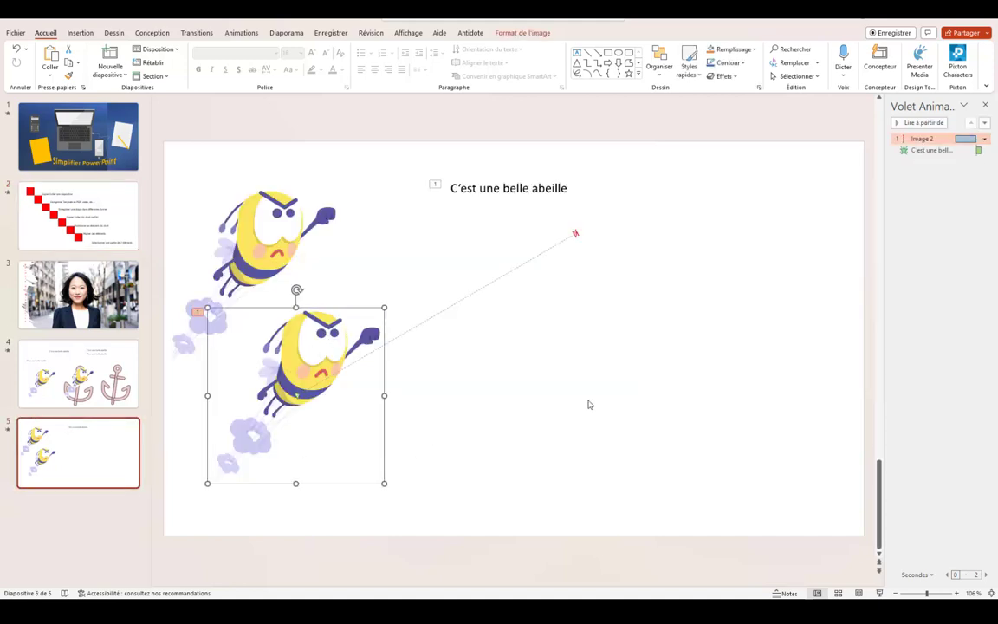
click(613, 400)
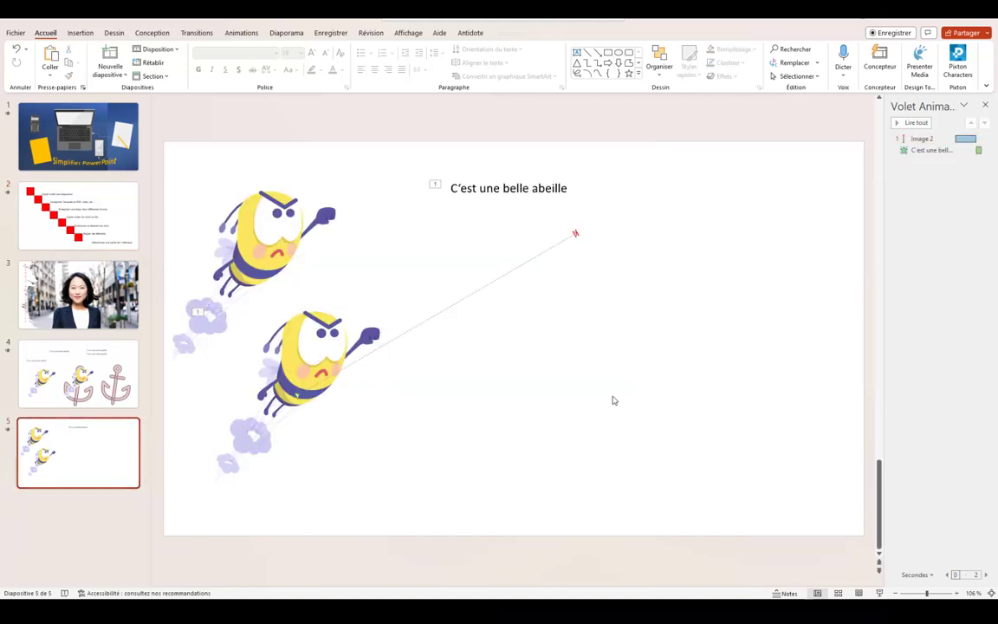
click(80, 33)
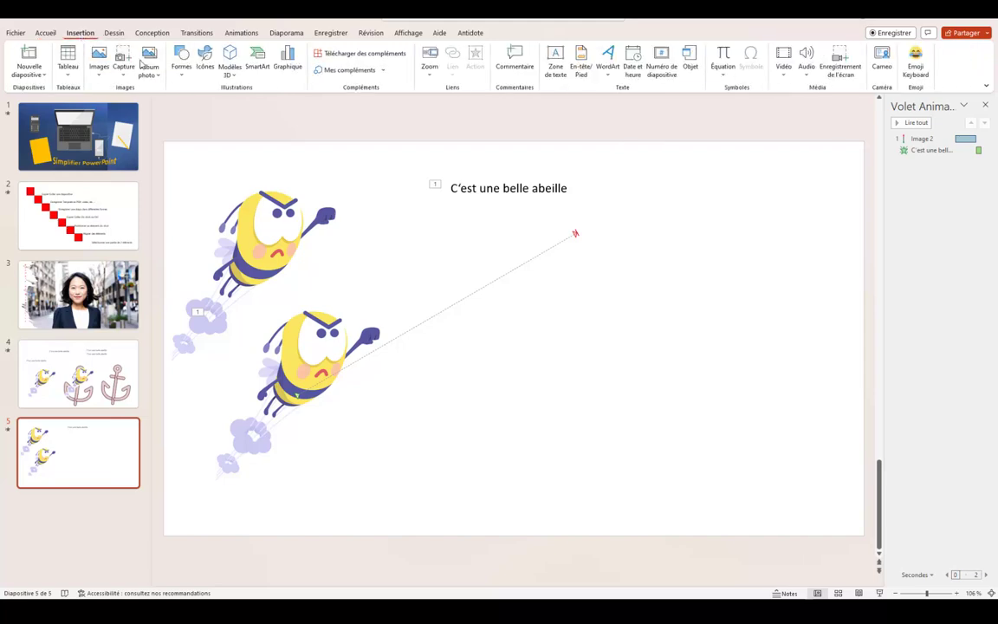
click(283, 232)
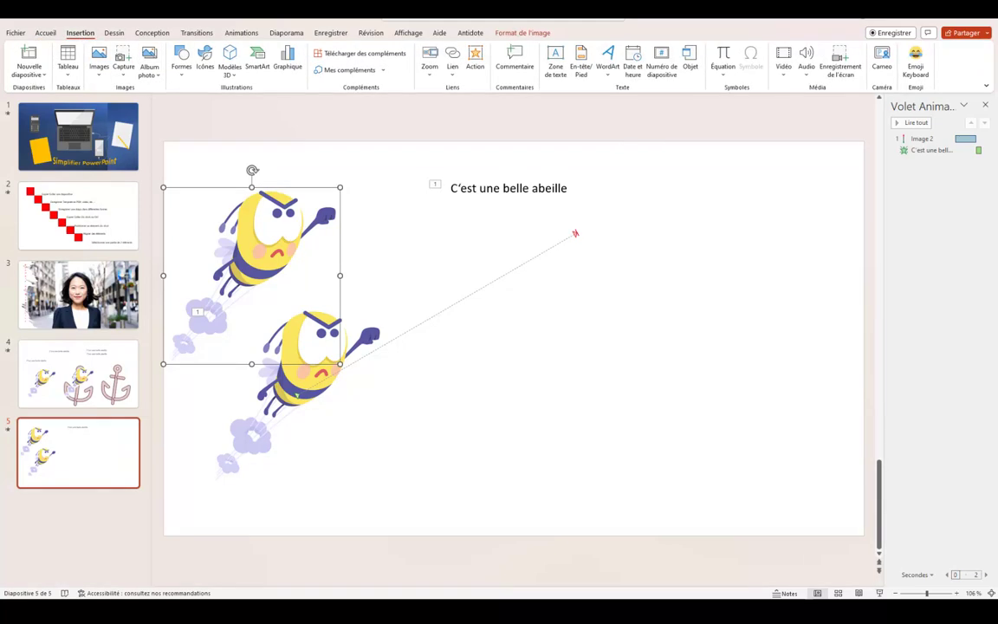
Step: Add a blank slide 6 and draw a blue circle on it with the Ellipse shape
click(33, 66)
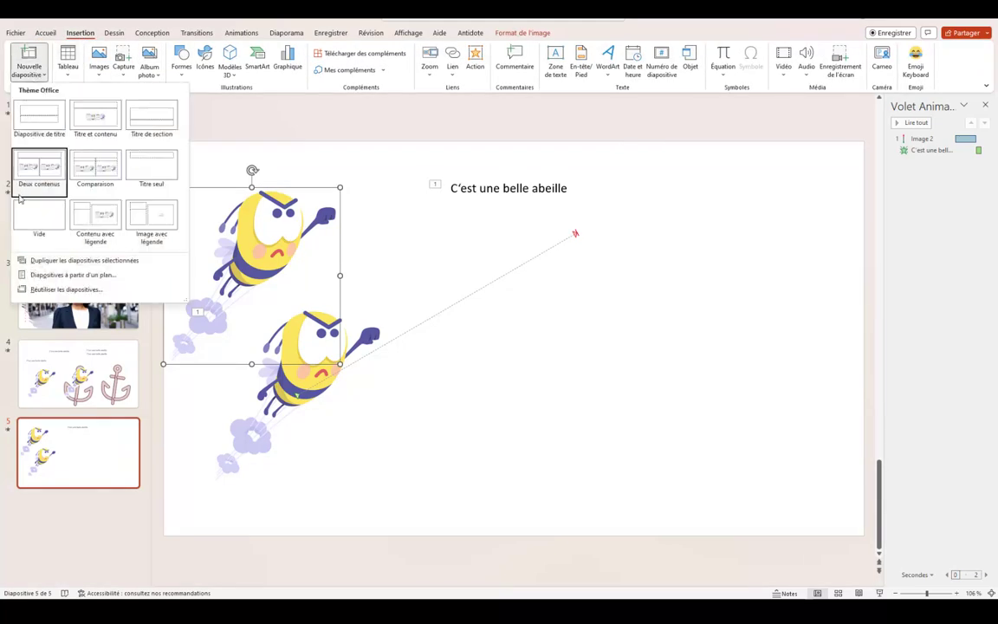
click(27, 222)
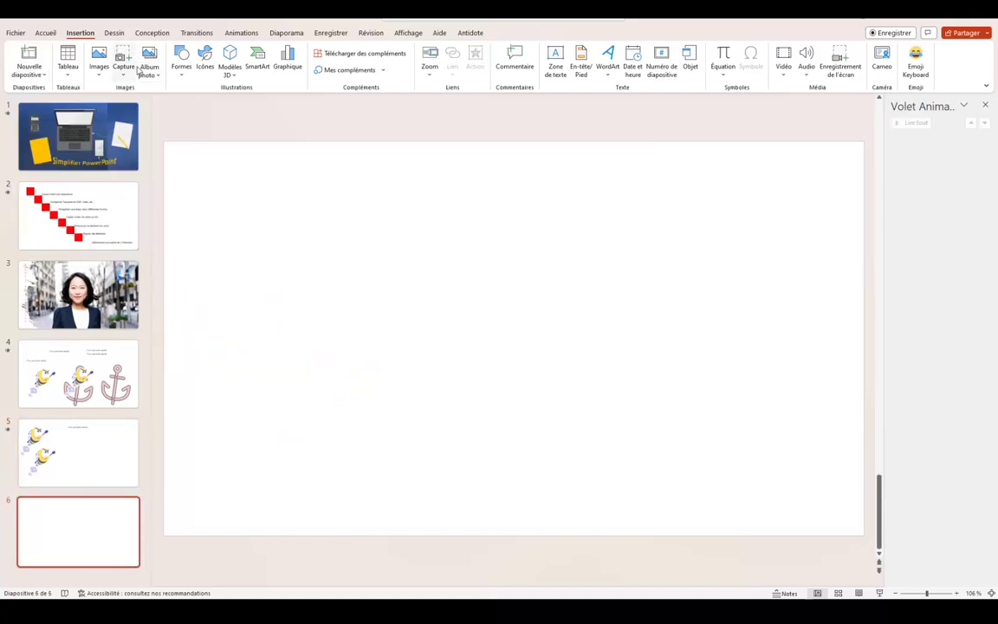
click(181, 68)
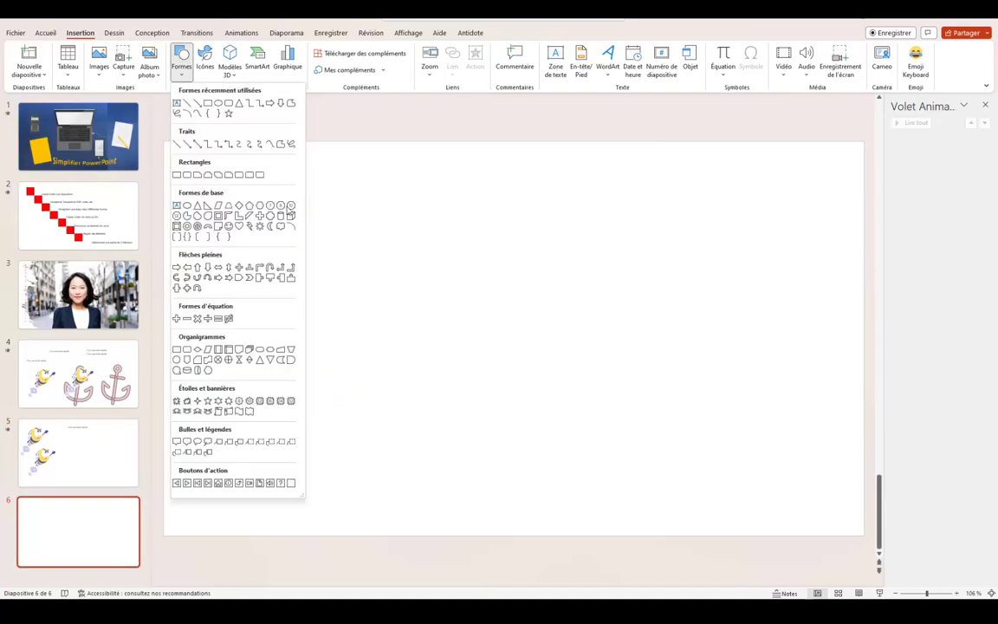
click(218, 103)
drag(301, 221, 411, 340)
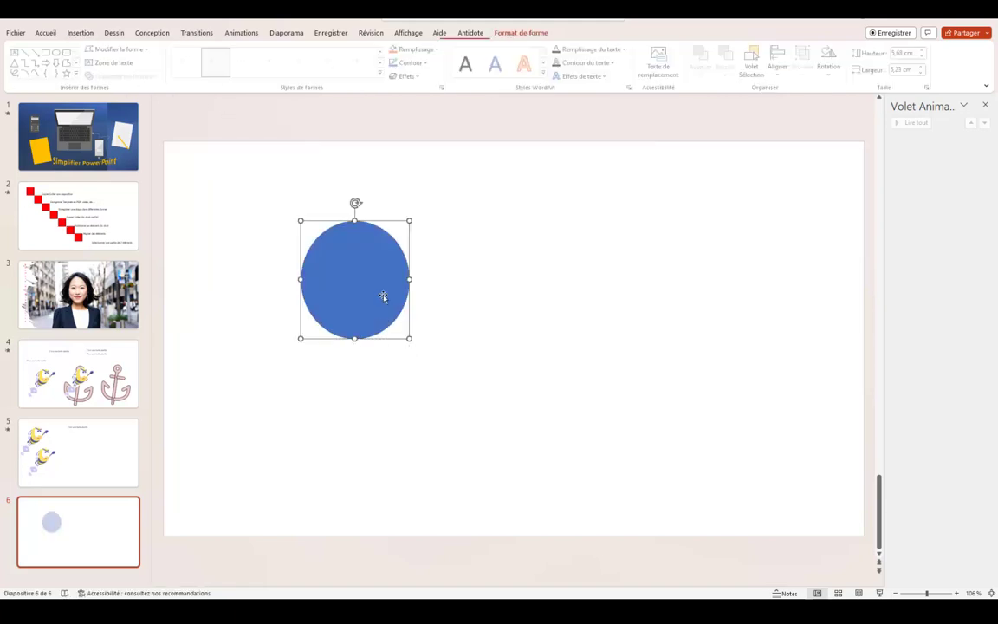
click(74, 216)
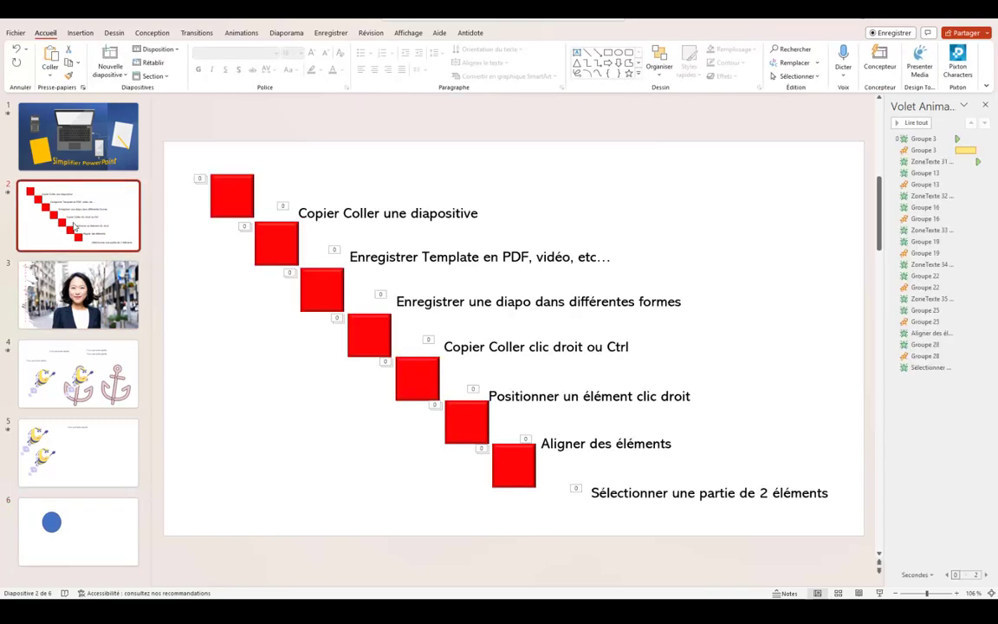
Step: Copy slide 6's blue circle twice, arrange the three circles in a row, and select them all
click(54, 482)
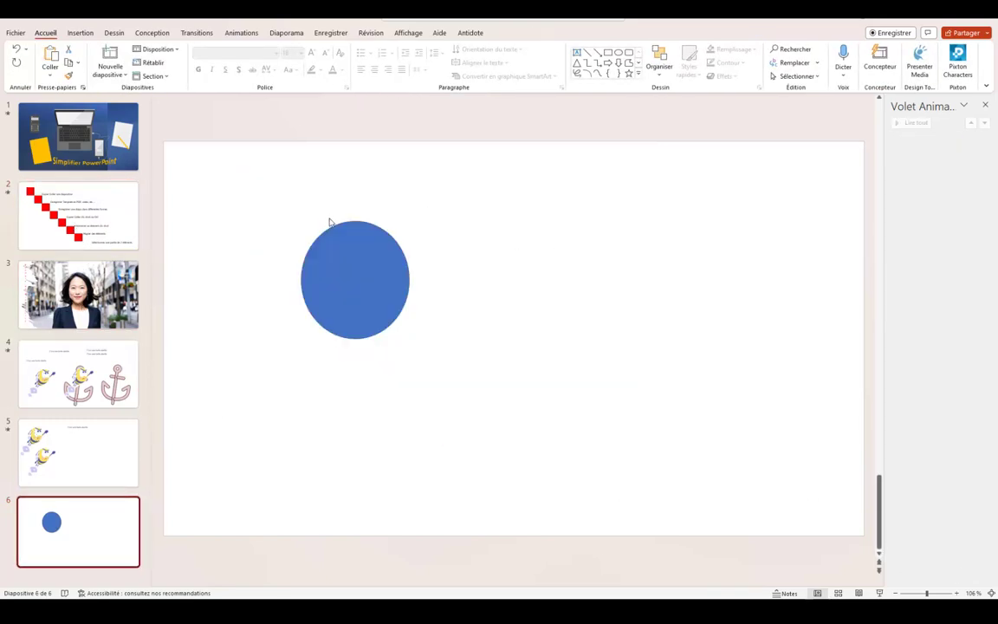
click(361, 252)
mouse_move(359, 249)
mouse_down()
mouse_move(476, 341)
mouse_move(558, 245)
mouse_up()
click(506, 359)
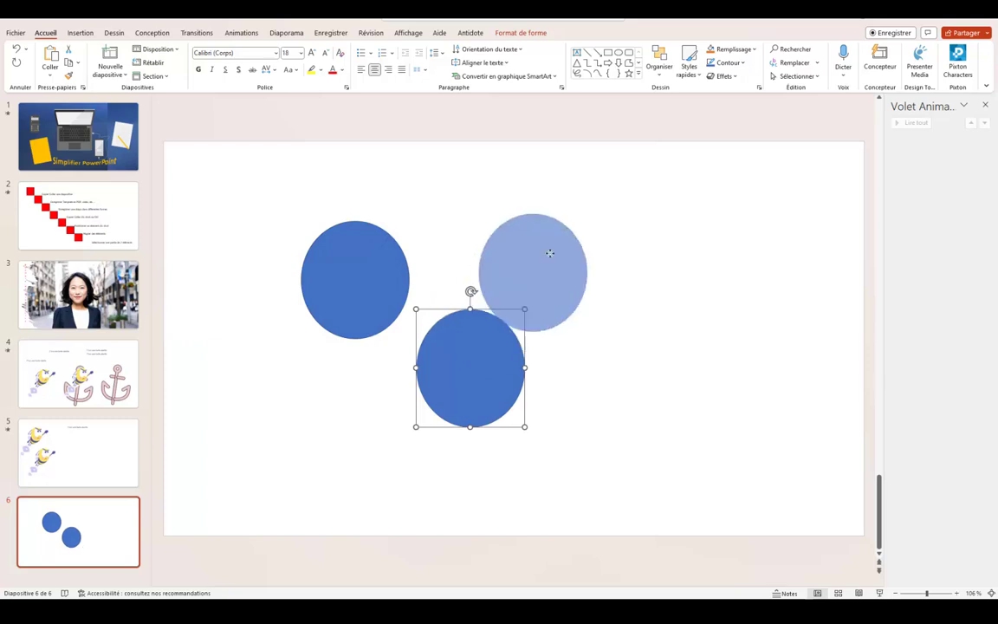
click(587, 261)
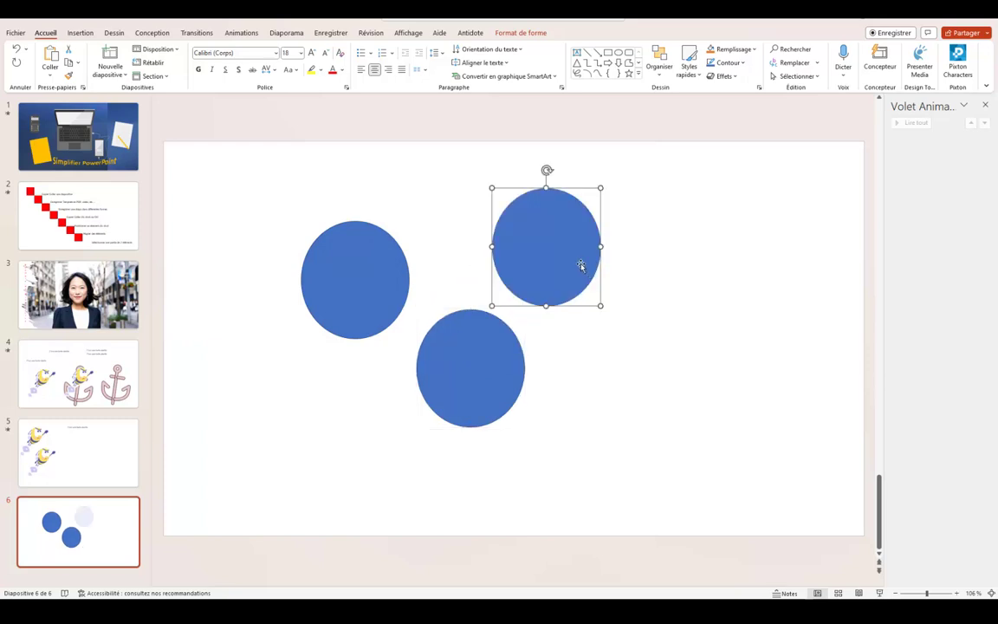
drag(576, 253, 774, 266)
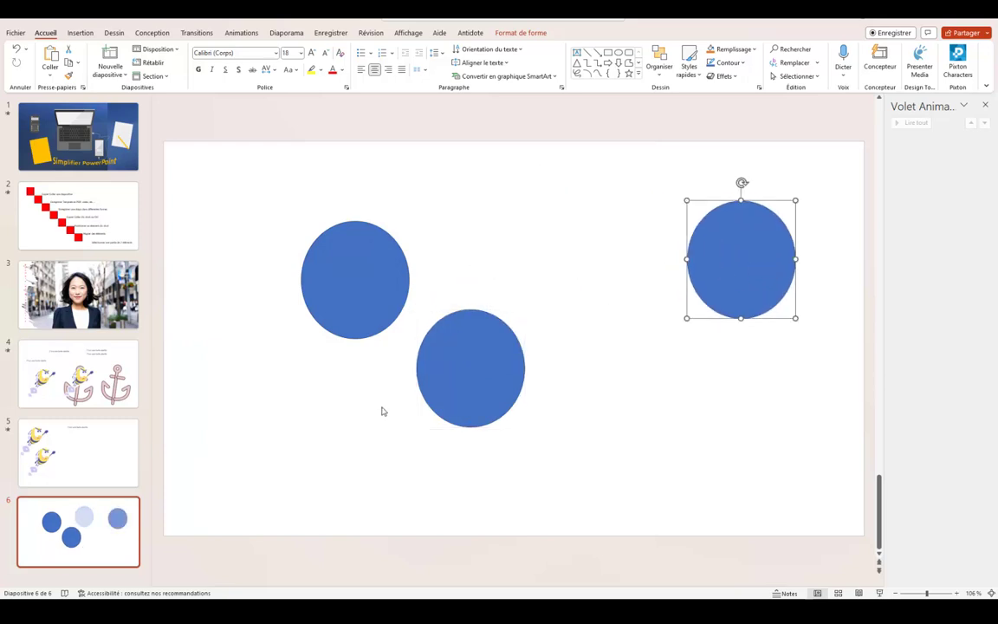
drag(481, 350, 534, 289)
click(452, 361)
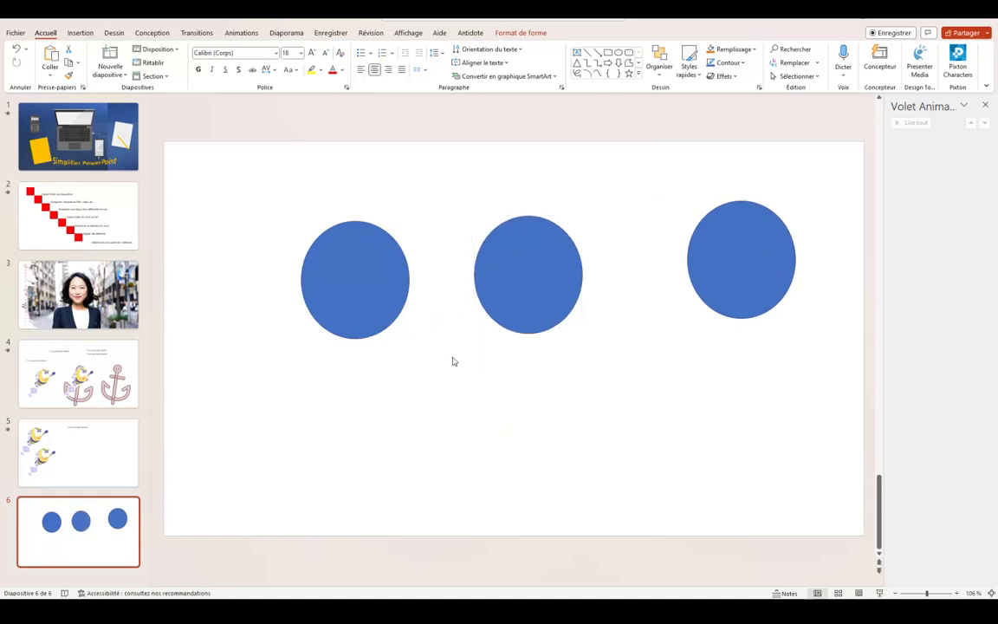
drag(186, 169, 849, 382)
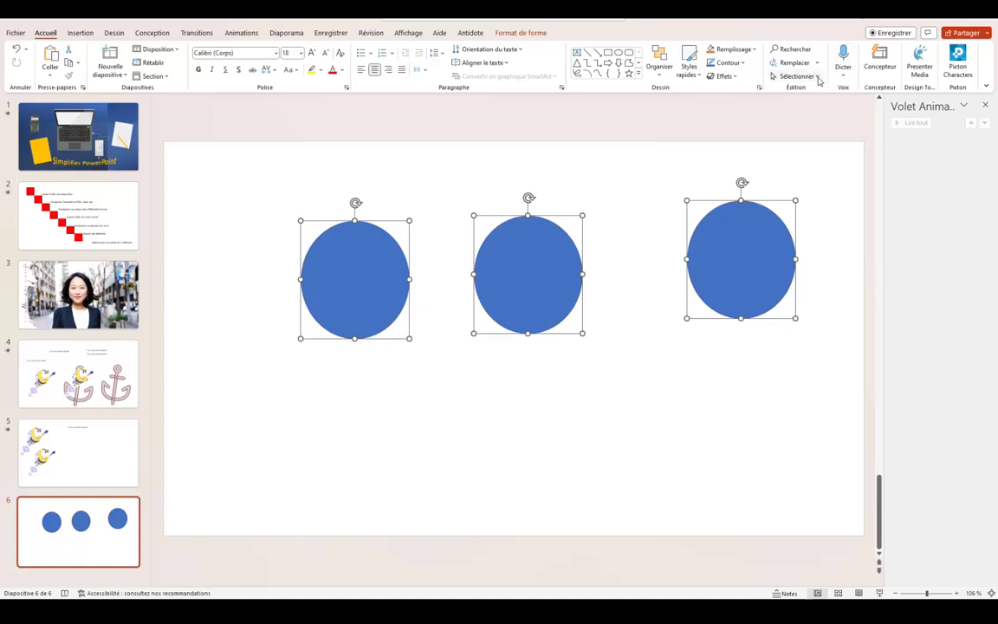
Step: Distribute the three circles evenly across and down the slide, then reselect all three
click(658, 77)
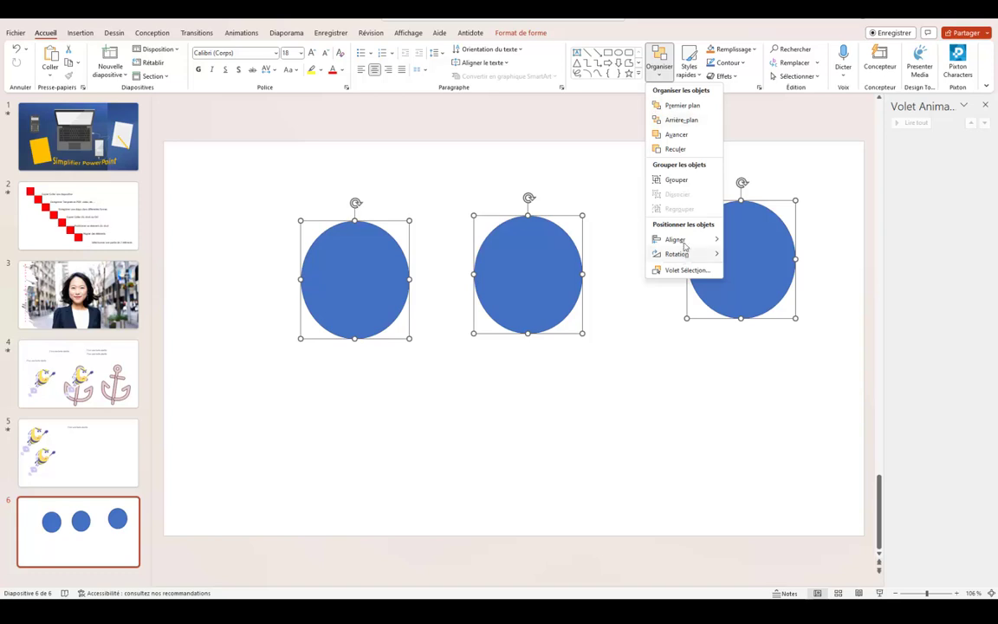
mouse_move(681, 240)
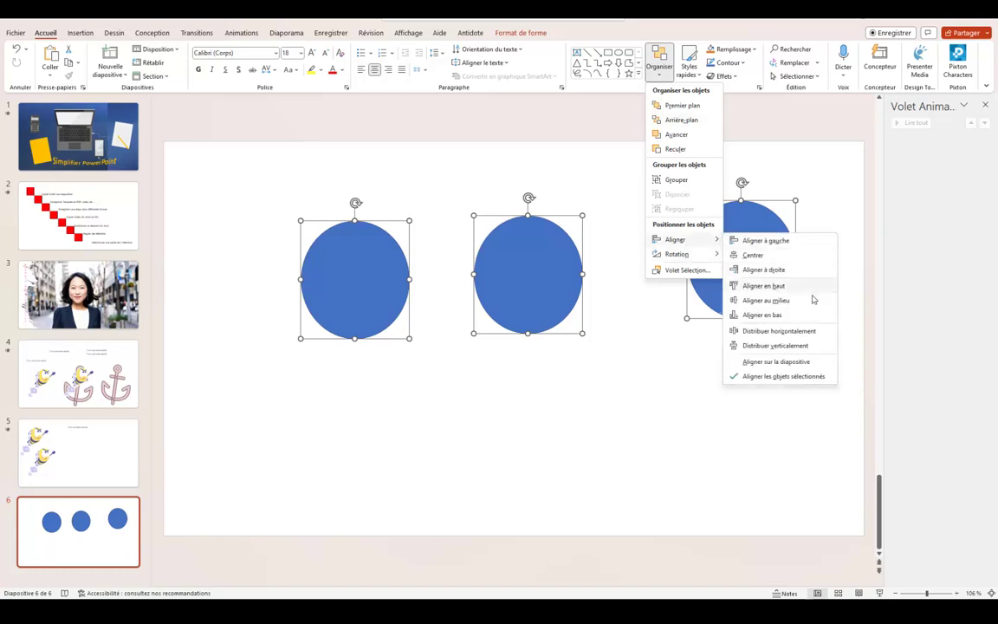
click(779, 331)
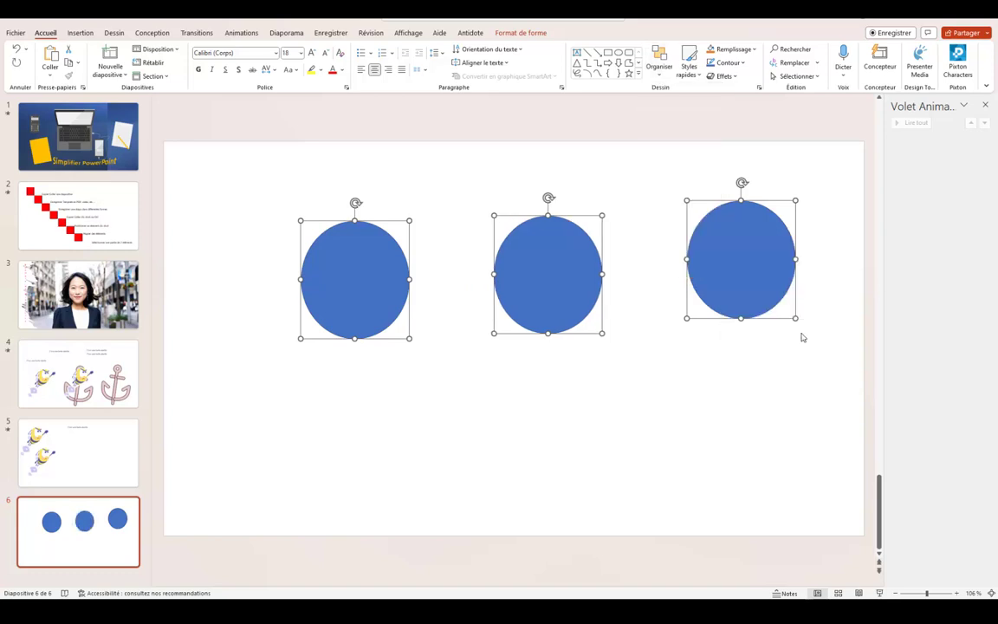
click(659, 66)
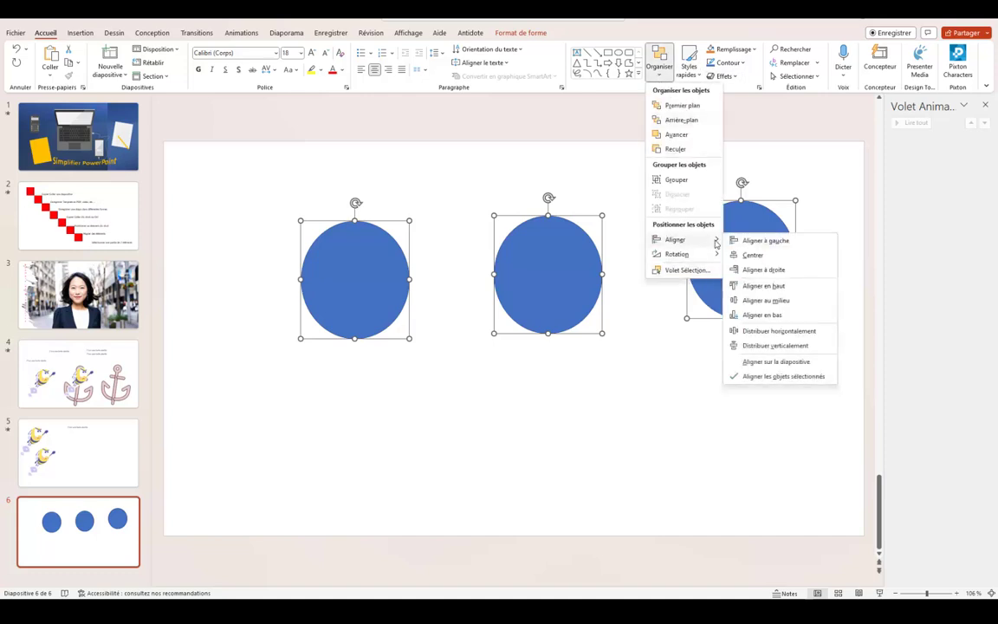
click(776, 345)
click(226, 186)
drag(203, 170, 826, 410)
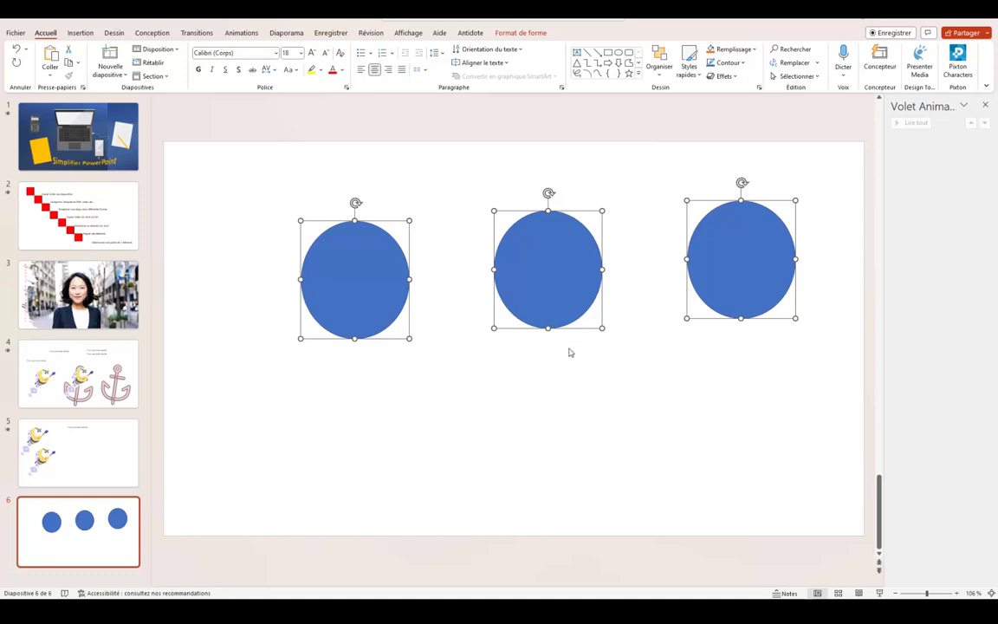
Step: Align the three circles along their tops, then along their middles, and deselect
click(660, 67)
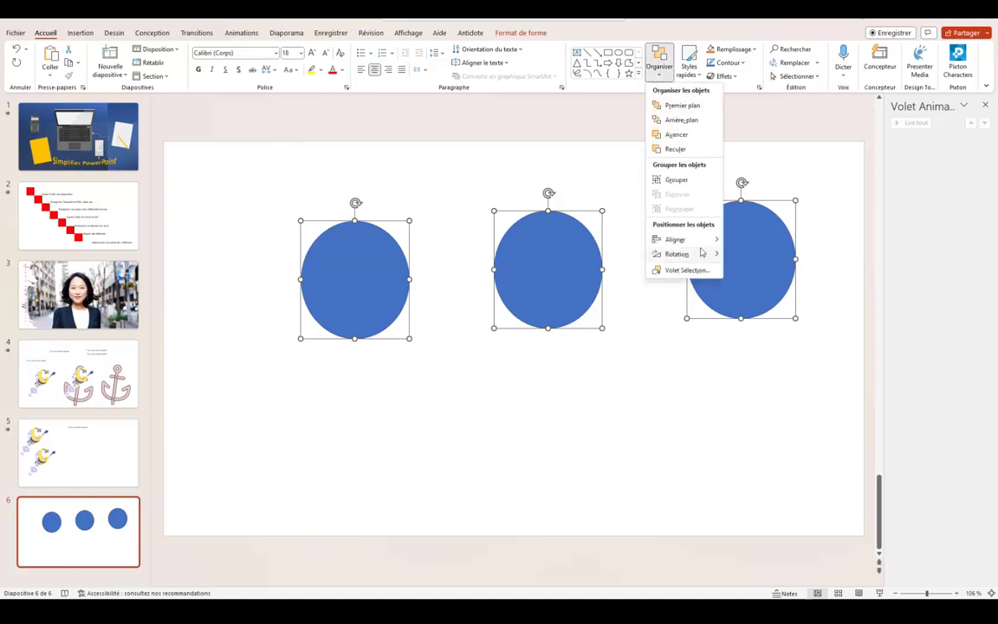
mouse_move(713, 240)
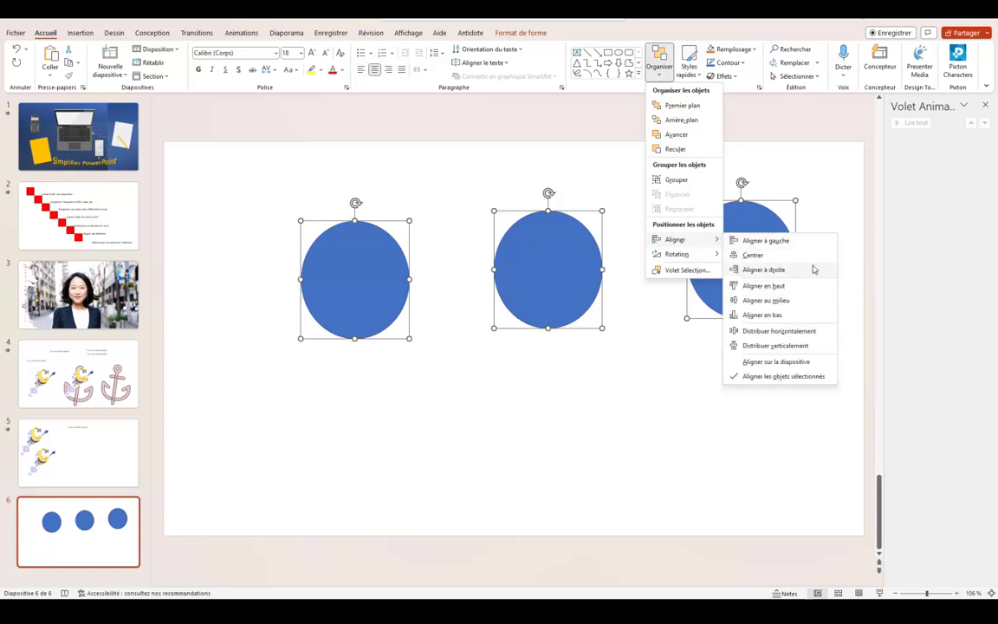
click(762, 286)
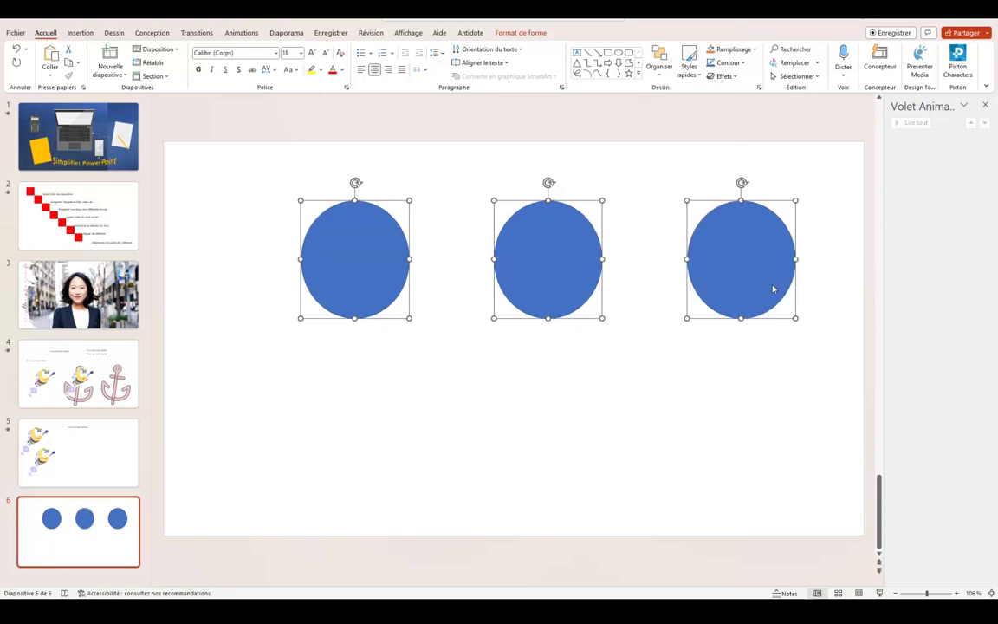
click(660, 76)
mouse_move(685, 239)
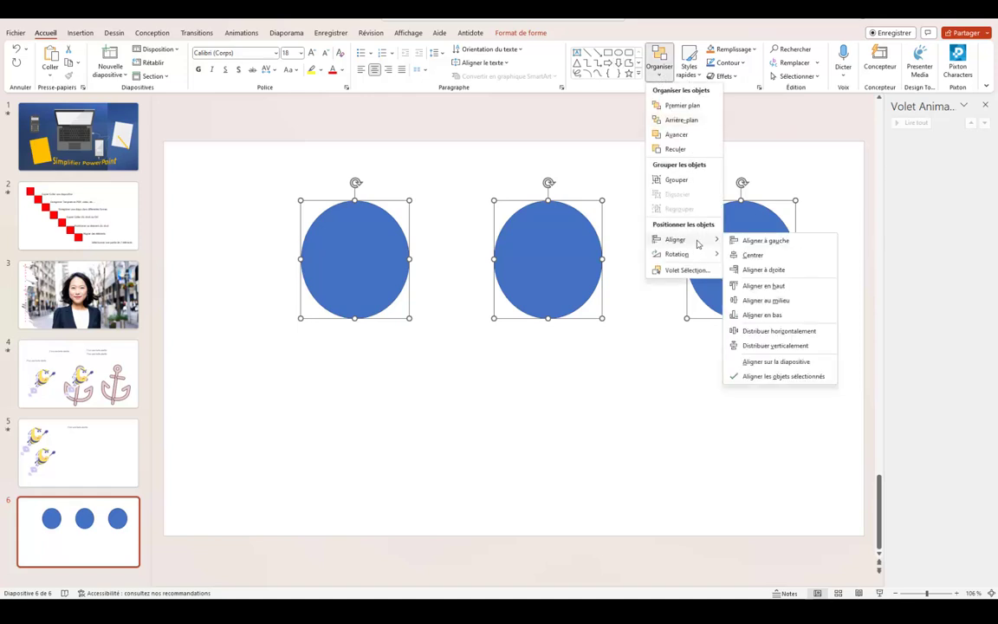
click(762, 300)
click(619, 371)
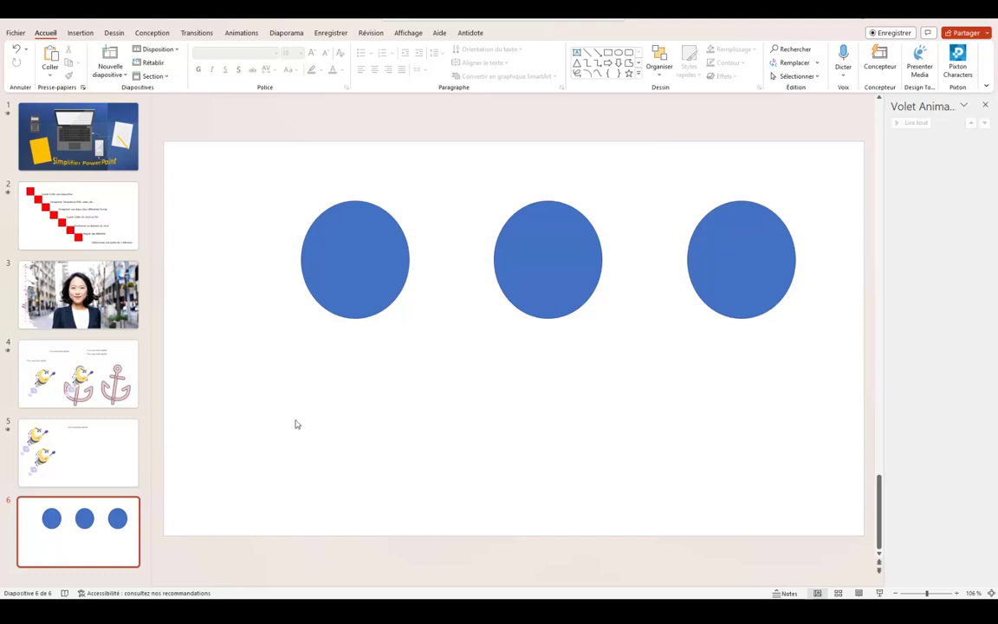
Step: Move slide 6's middle circle left so it overlaps the left blue circle
click(85, 213)
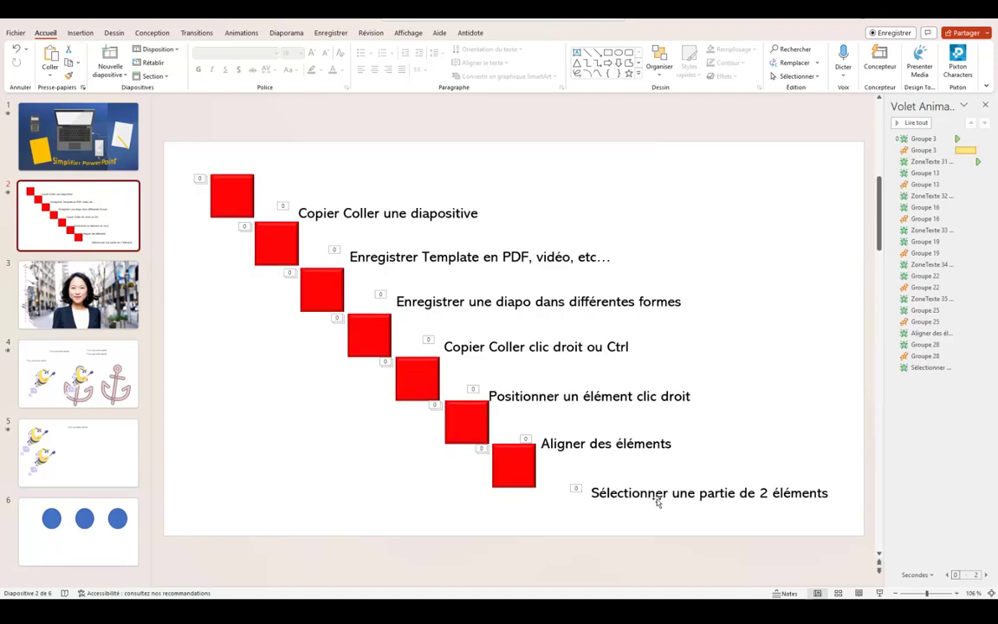
click(73, 544)
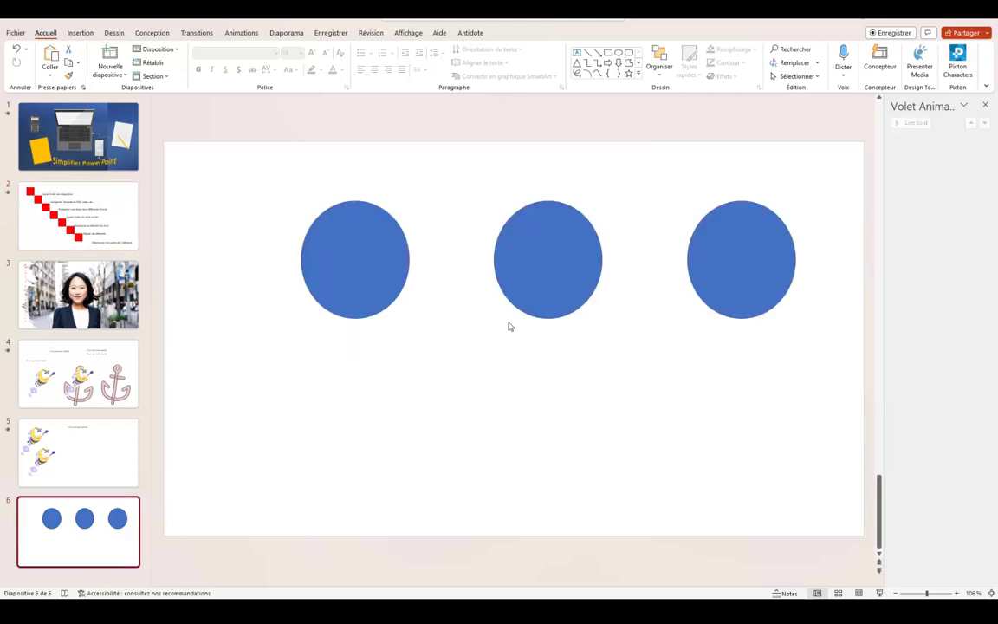
click(533, 259)
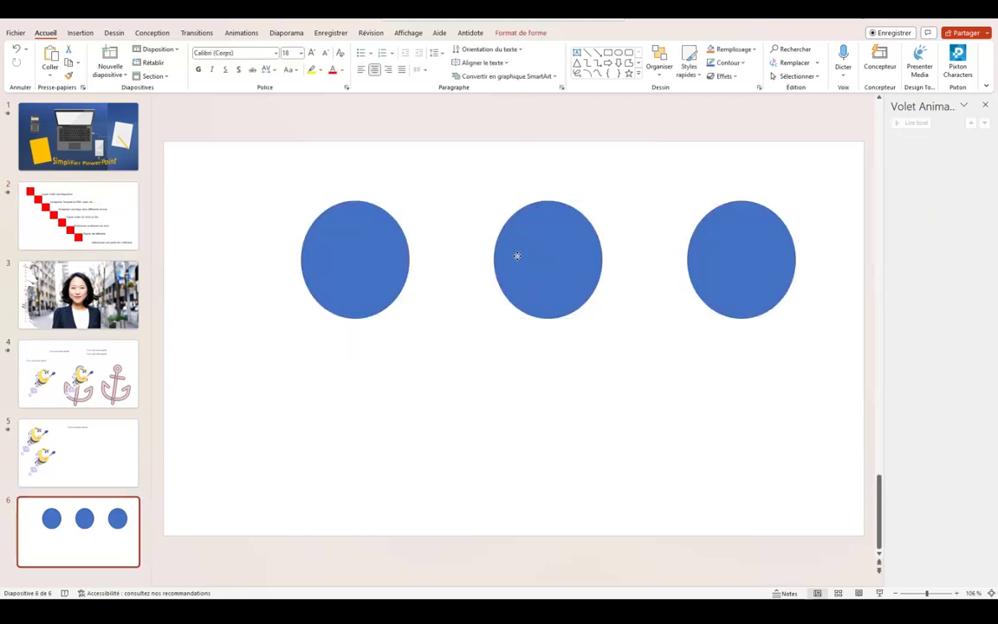
drag(517, 256, 404, 257)
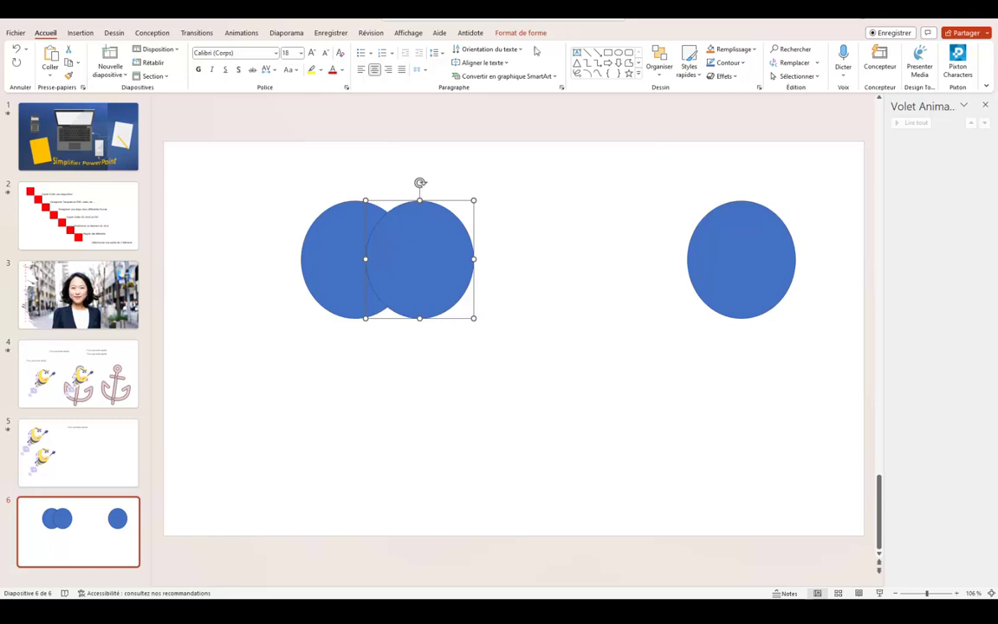
Step: Fill the overlapping circle red and select both overlapping circles
click(730, 49)
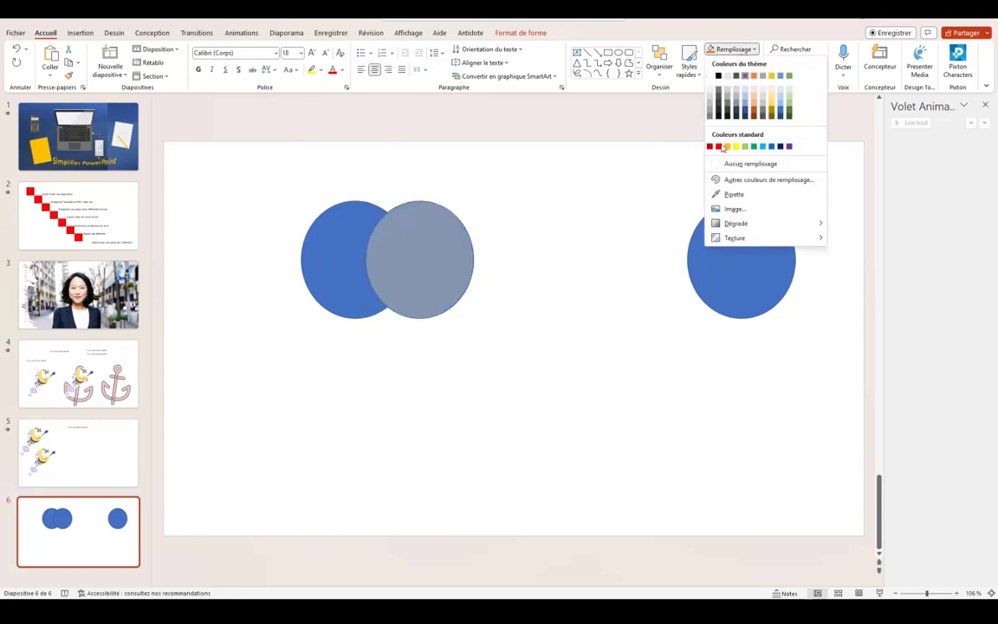
click(719, 147)
click(547, 364)
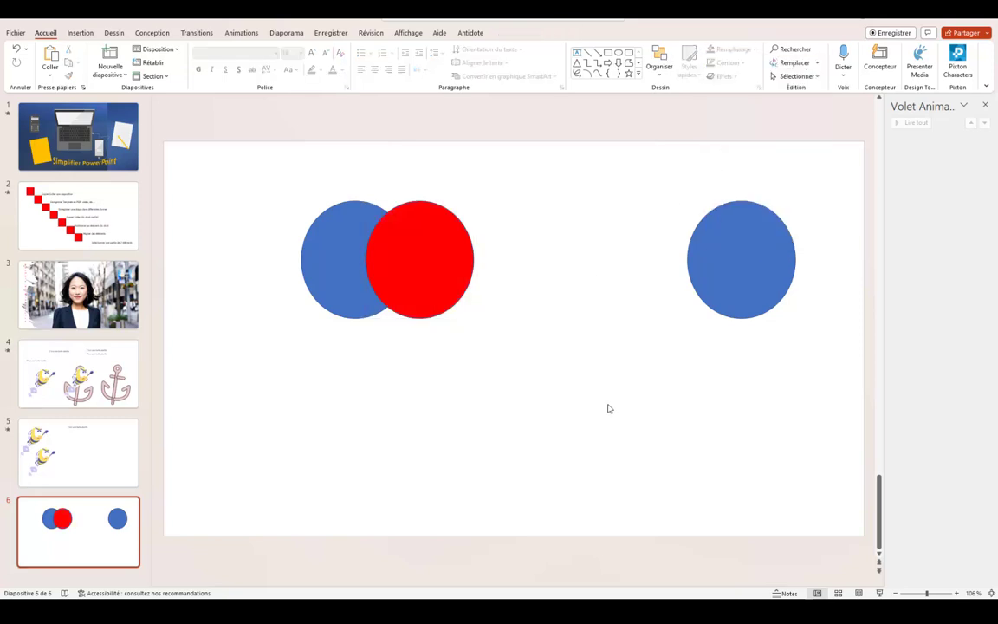
drag(331, 177, 531, 377)
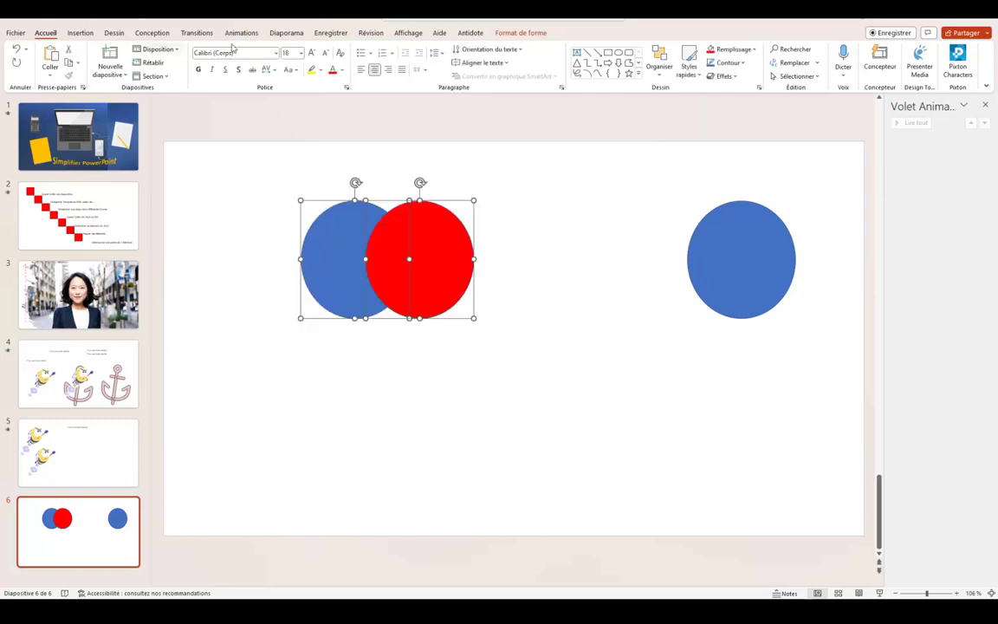
click(522, 34)
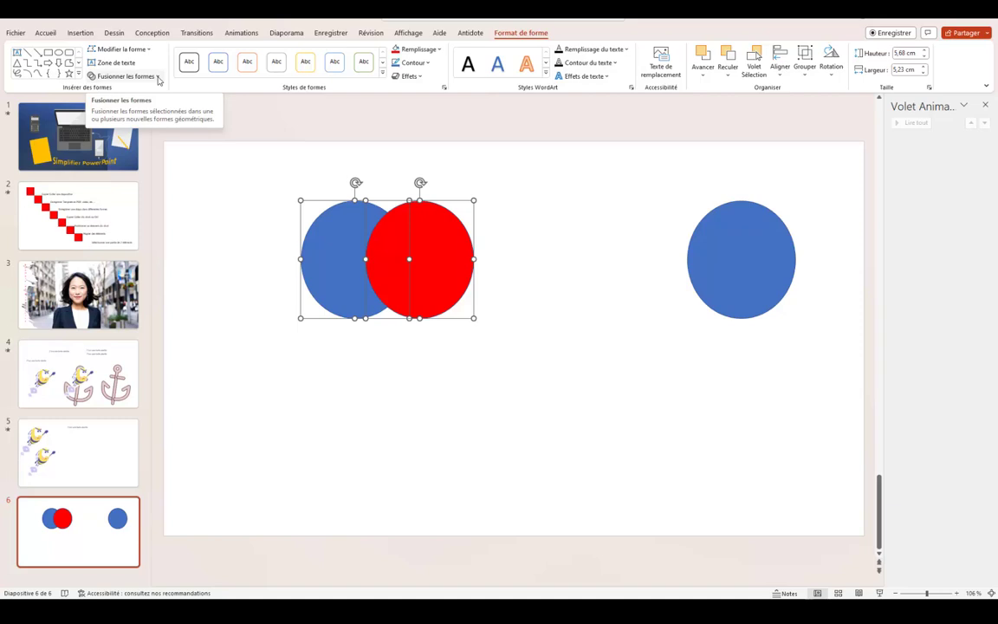
Step: Intersect the two overlapping circles into one red 4.54 × 2.1 cm lens and select it
click(159, 78)
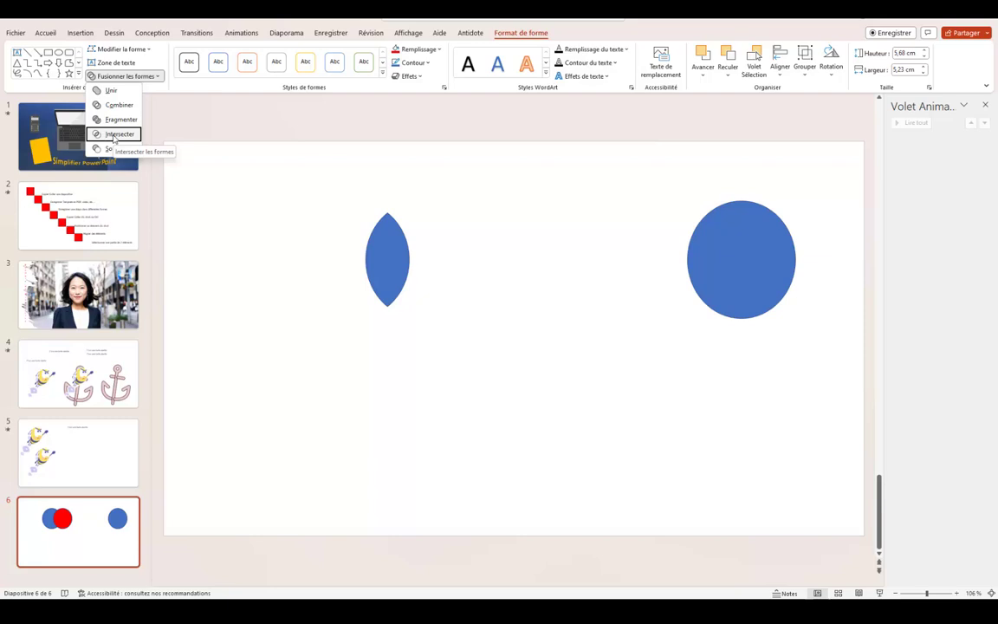
click(114, 135)
click(348, 337)
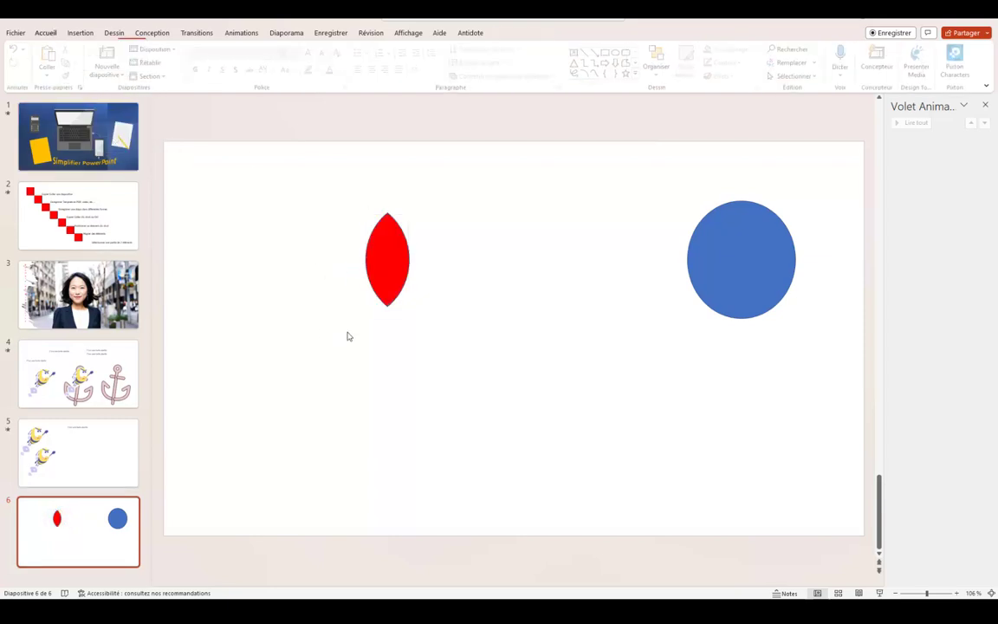
click(384, 265)
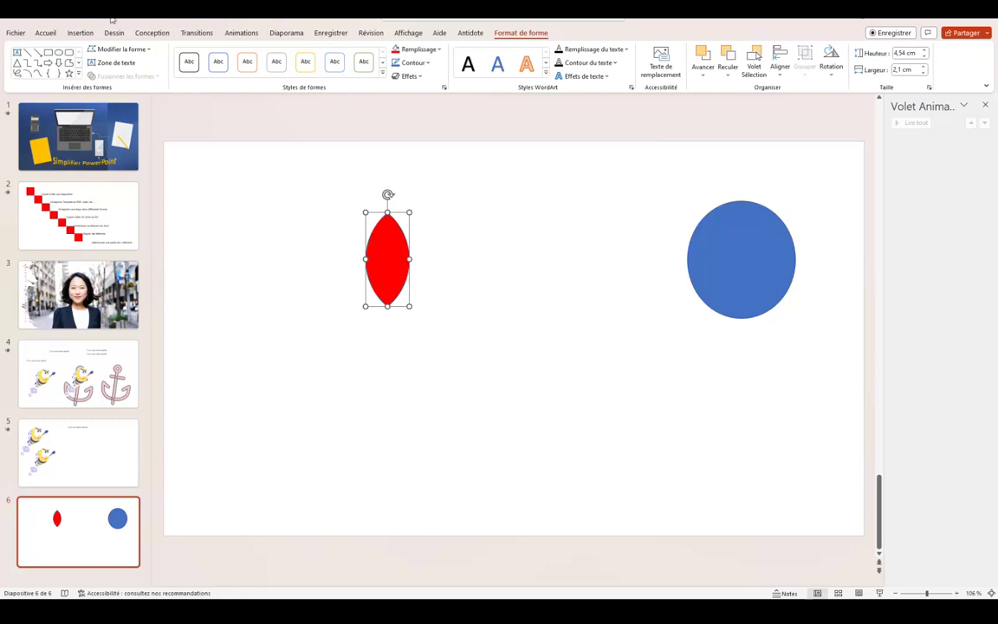
click(46, 33)
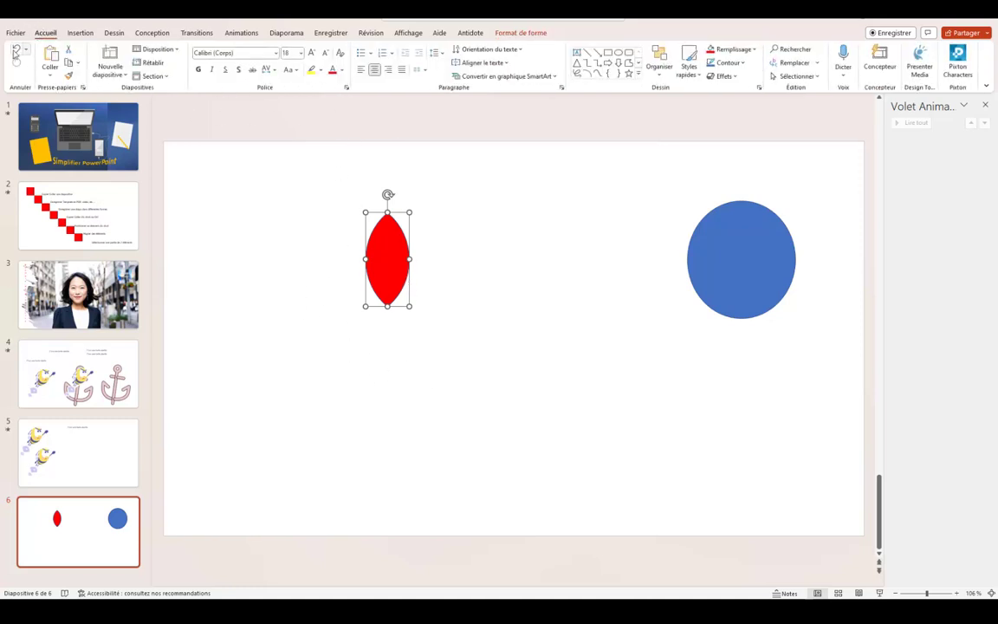
Step: Undo the intersect, then subtract the red circle from the blue one to form a crescent
click(16, 49)
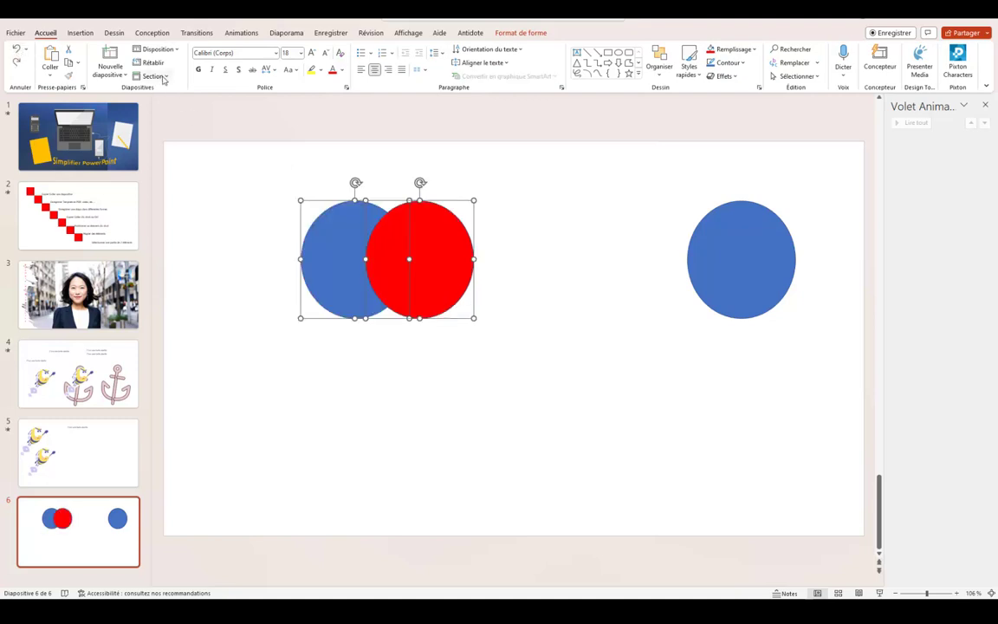
click(520, 33)
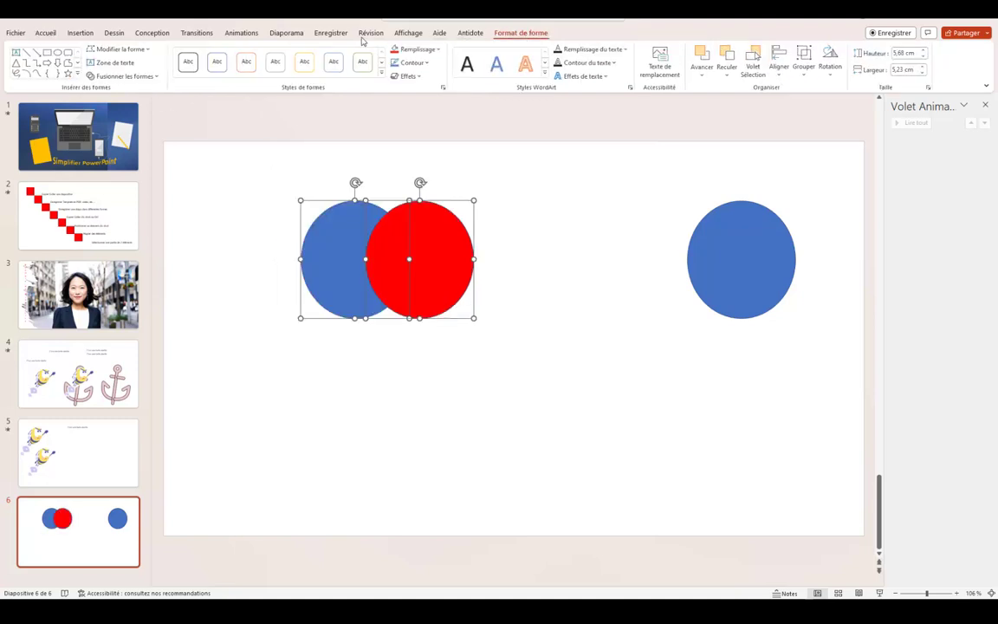
click(153, 76)
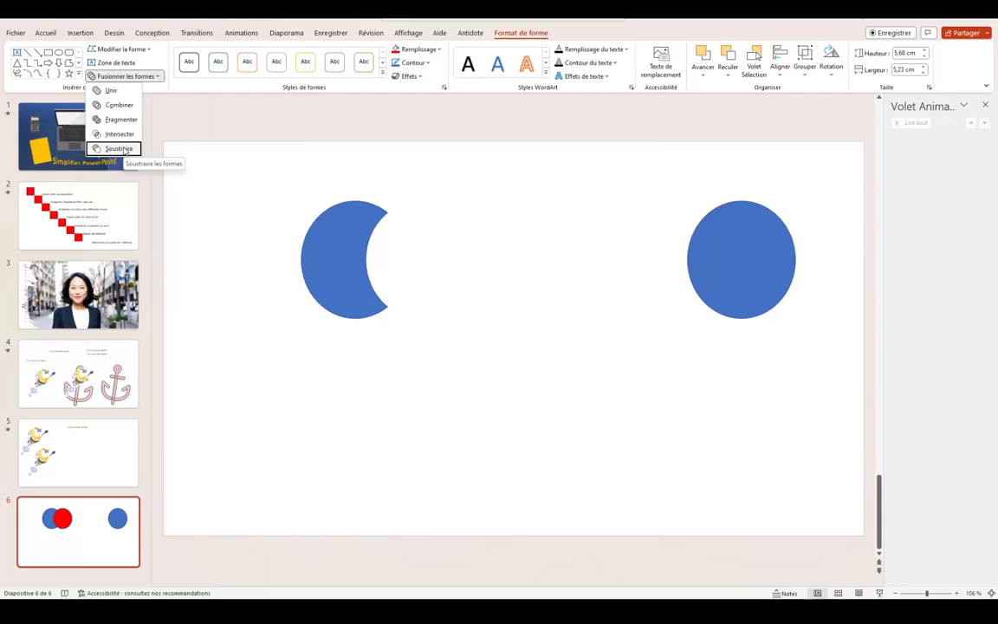
click(118, 149)
click(466, 399)
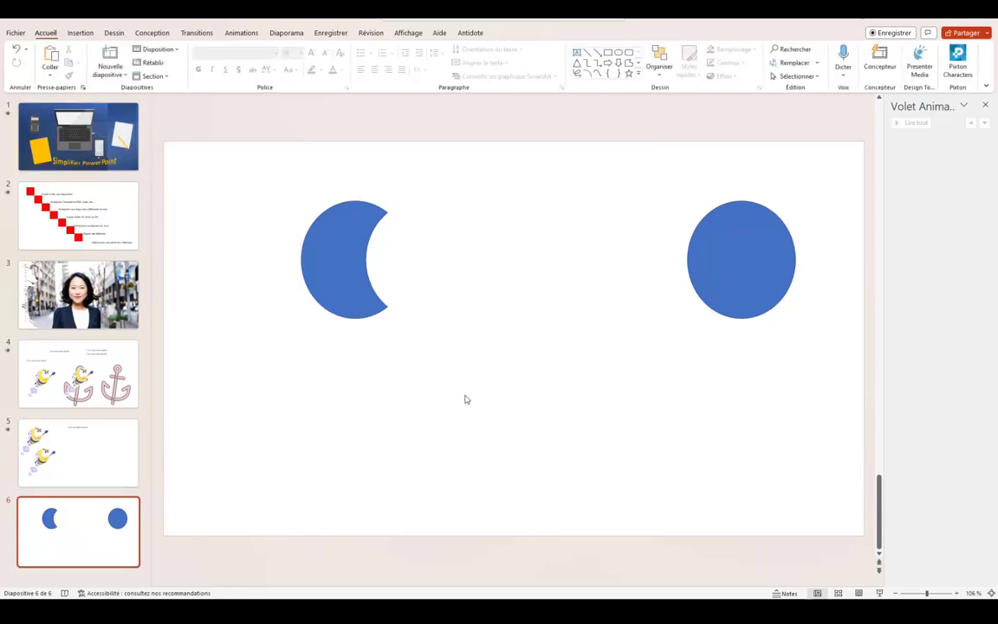